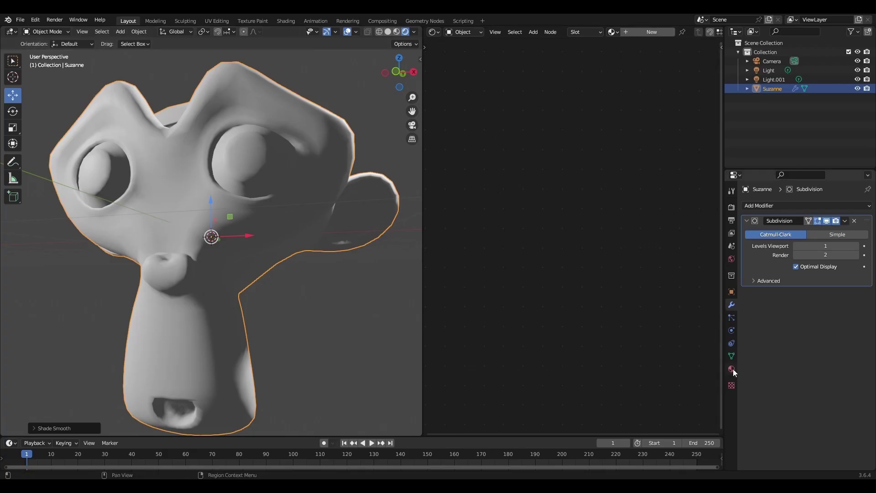
Step: Create a new material for Suzanne and bring its node settings into view
left_click(732, 369)
left_click(795, 246)
scroll(577, 269, "up", 1)
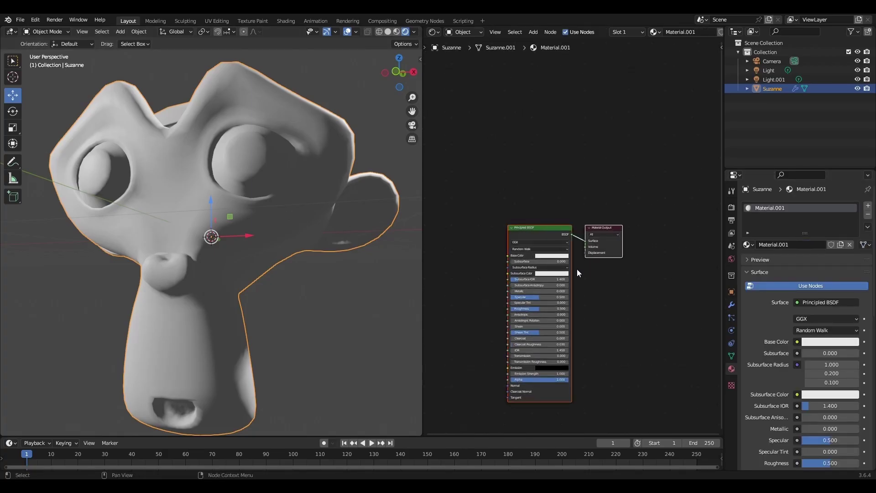
scroll(575, 270, "up", 3)
middle_click_drag(592, 299, 631, 289)
scroll(571, 247, "up", 2)
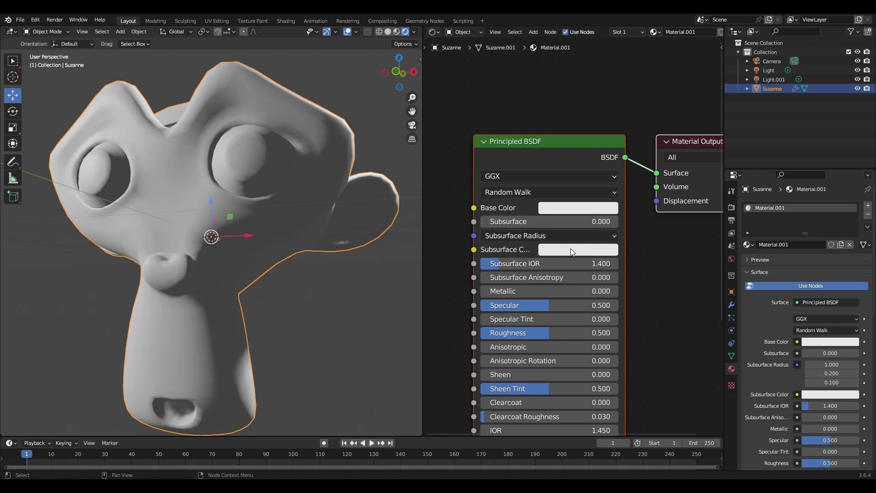
Step: Set the Subsurface Color to pink and raise Subsurface to about 0.5
left_click(570, 248)
left_click(596, 137)
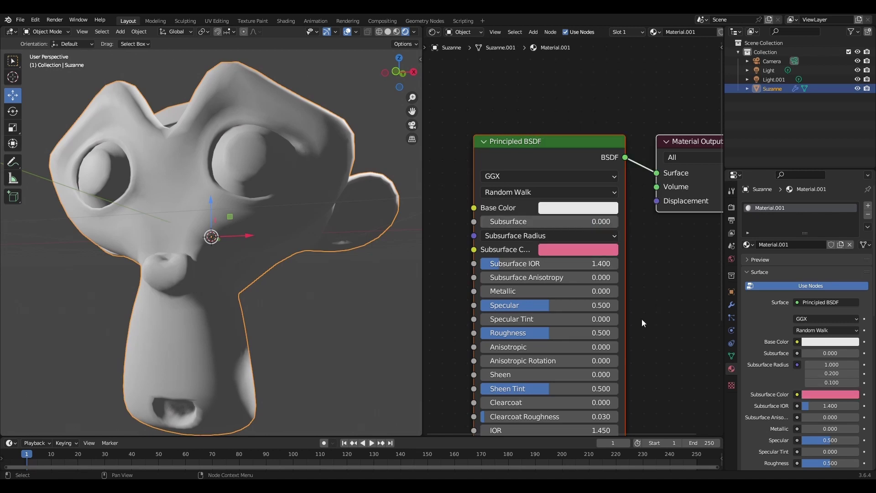
left_click_drag(547, 222, 604, 221)
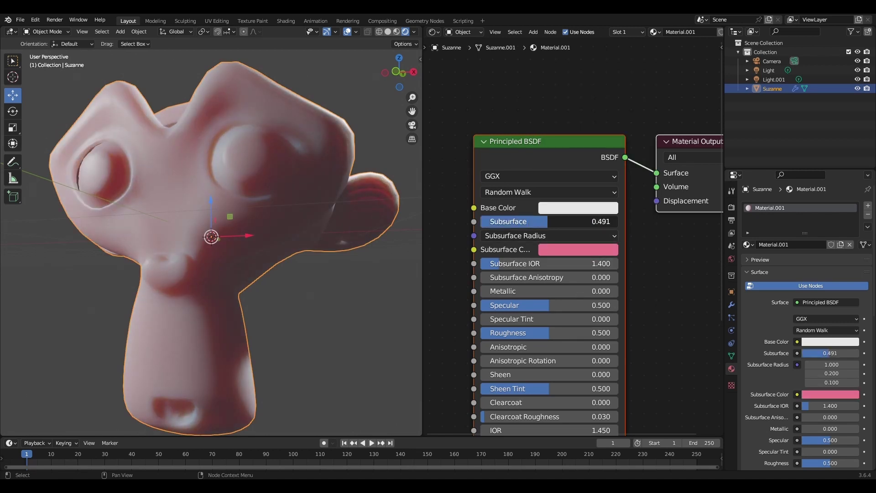
middle_click_drag(348, 232, 359, 225)
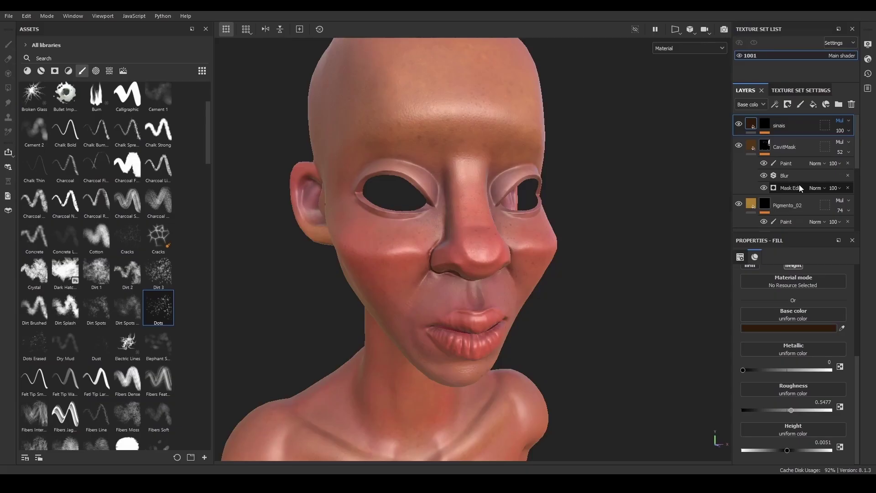
Step: Rename the top 'Folder 1' layer folder to DetailsPigmentos
double_click(775, 128)
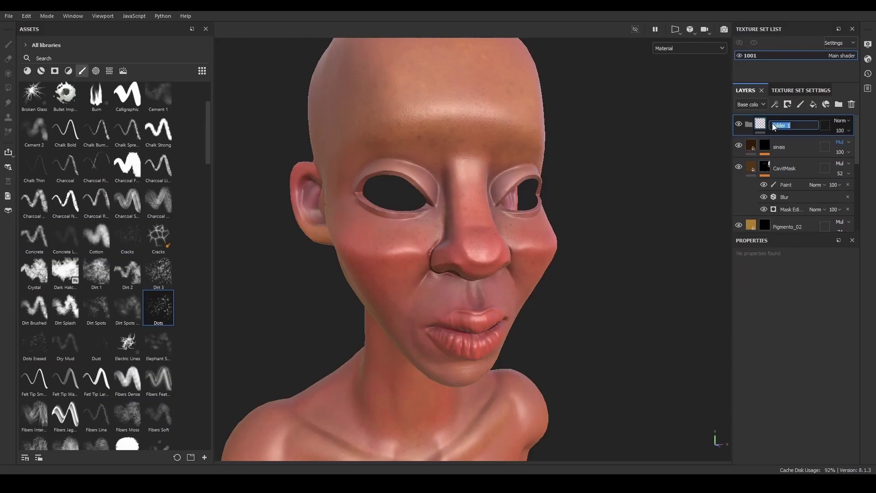
type("mentos")
key("Return")
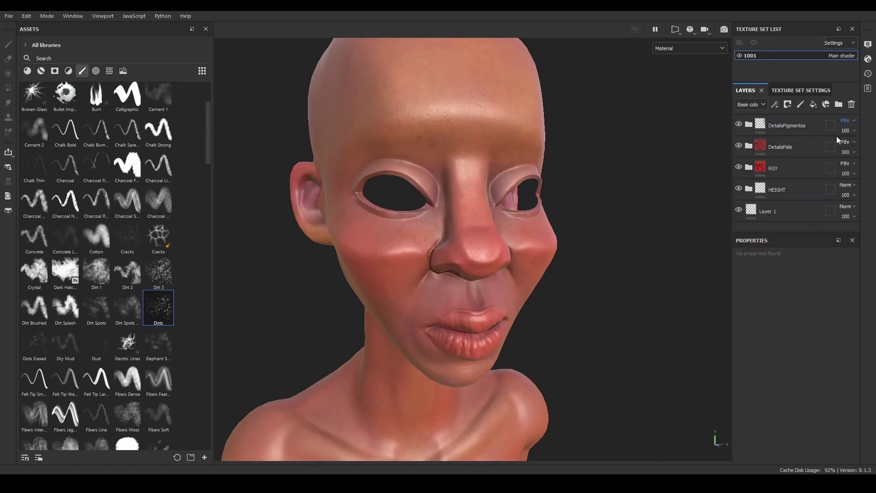
left_click_drag(590, 172, 648, 184, "alt")
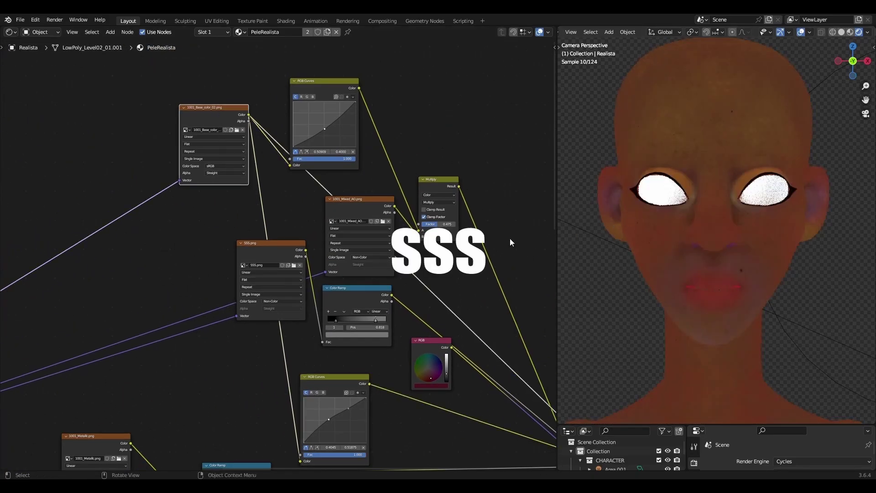
Step: Navigate the node tree to the RGB Curves, RGB, Color Ramp and Principled BSDF nodes
middle_click_drag(510, 238, 288, 142)
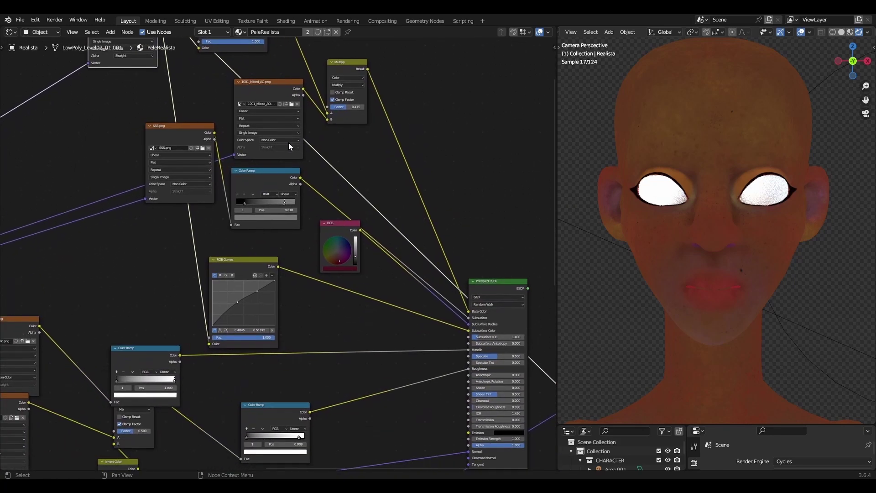
scroll(288, 142, "up", 2)
middle_click_drag(253, 286, 199, 237)
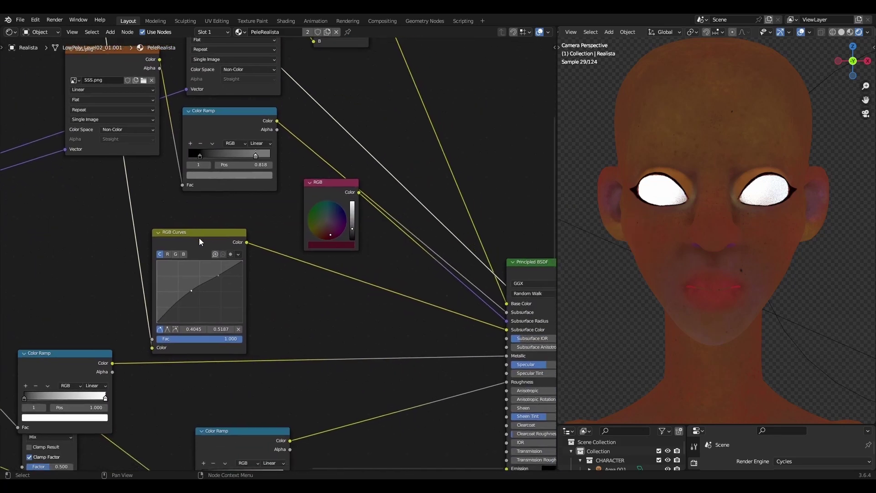
middle_click_drag(311, 204, 293, 227)
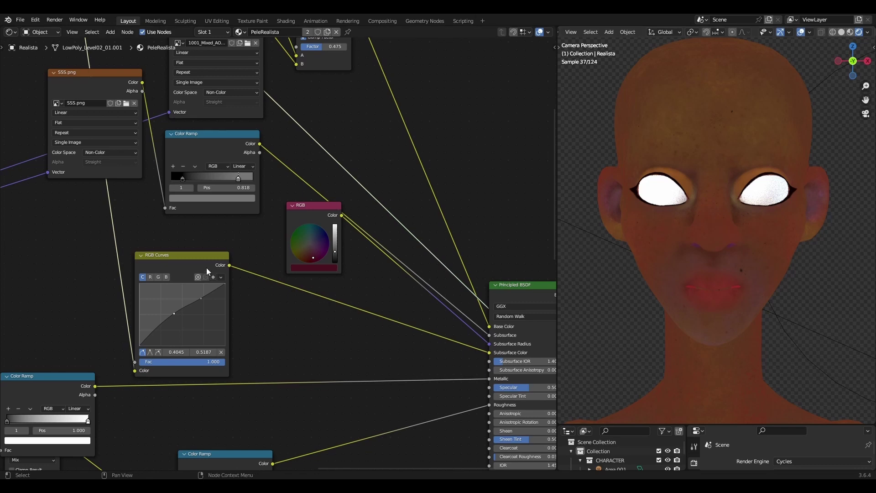
left_click(181, 262, "ctrl+shift")
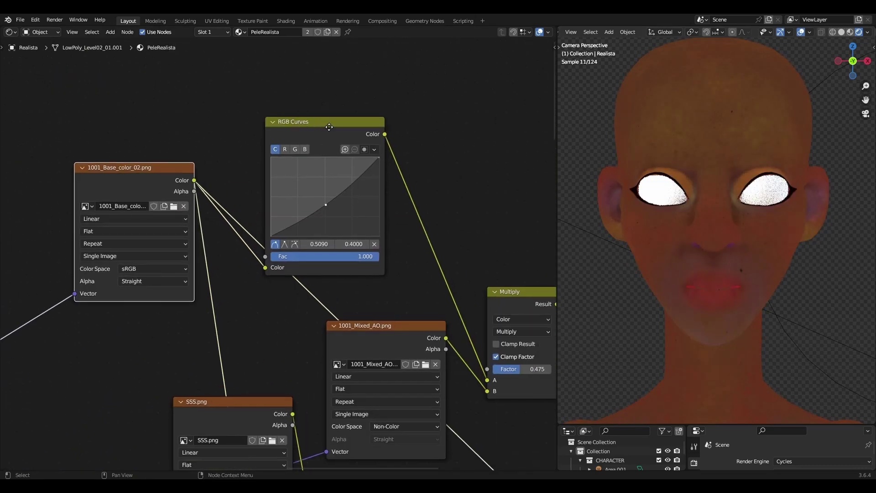
mouse_move(311, 97)
middle_mouse_down()
mouse_move(368, 259)
mouse_move(392, 226)
mouse_move(360, 288)
mouse_move(344, 262)
middle_mouse_up()
scroll(266, 303, "down", 3)
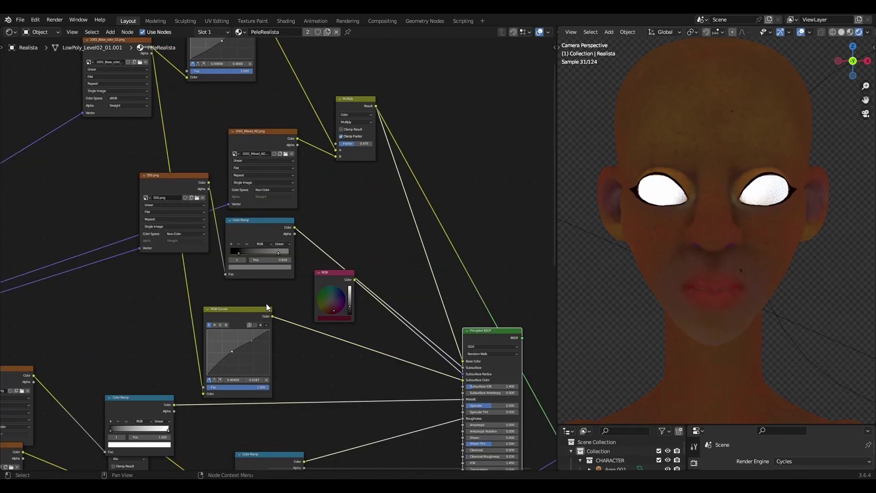
scroll(201, 118, "up", 1)
scroll(233, 163, "up", 4)
mouse_move(347, 255)
middle_mouse_down()
mouse_move(414, 333)
mouse_move(201, 235)
middle_mouse_up()
scroll(481, 314, "down", 2)
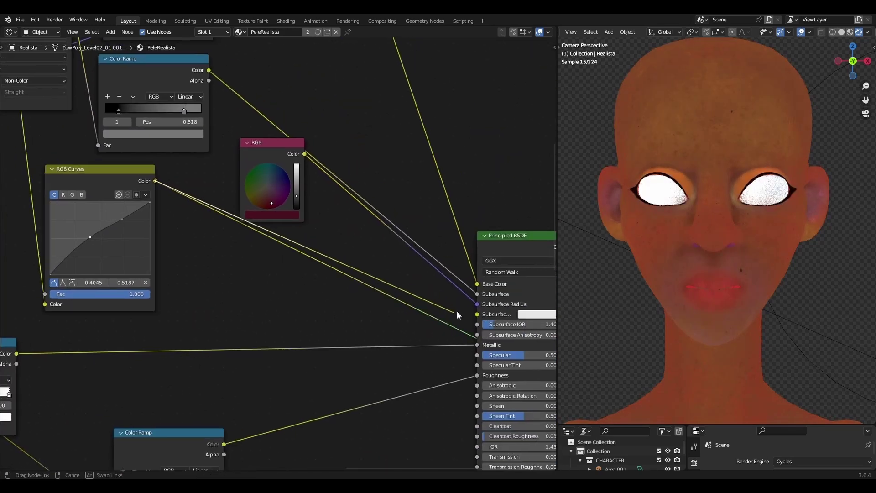
Step: Rearrange the SSS.png and Color Ramp nodes further left to tidy the layout
middle_click_drag(333, 195, 382, 291)
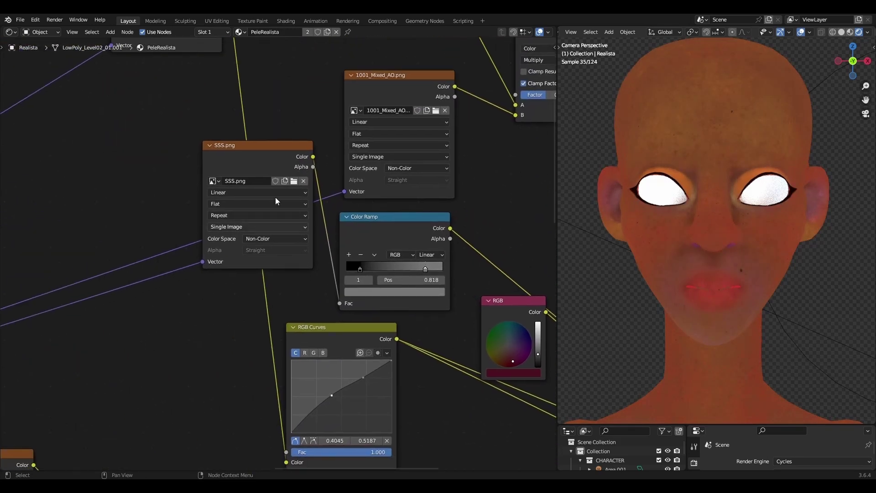
left_click_drag(275, 196, 205, 162)
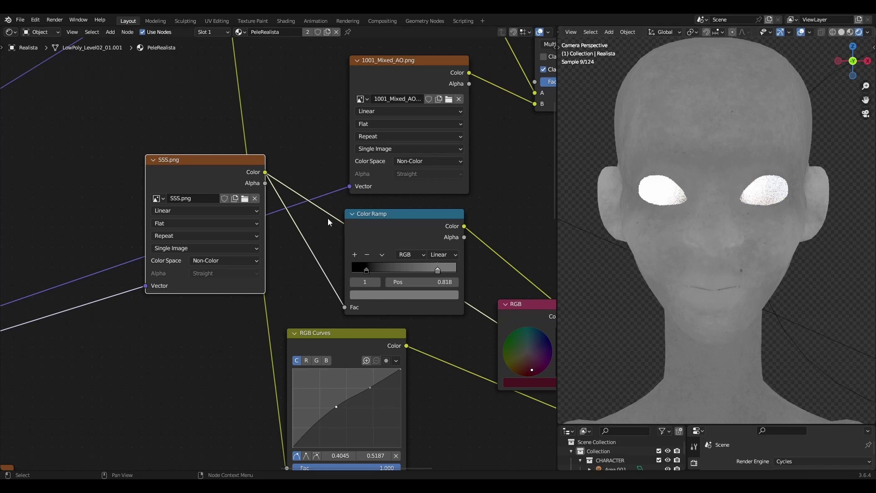
middle_click_drag(372, 212, 294, 186)
left_click_drag(308, 198, 317, 198)
Step: Move the RGB node's Color link from Subsurface to the Subsurface Radius socket
middle_click_drag(551, 373, 268, 217)
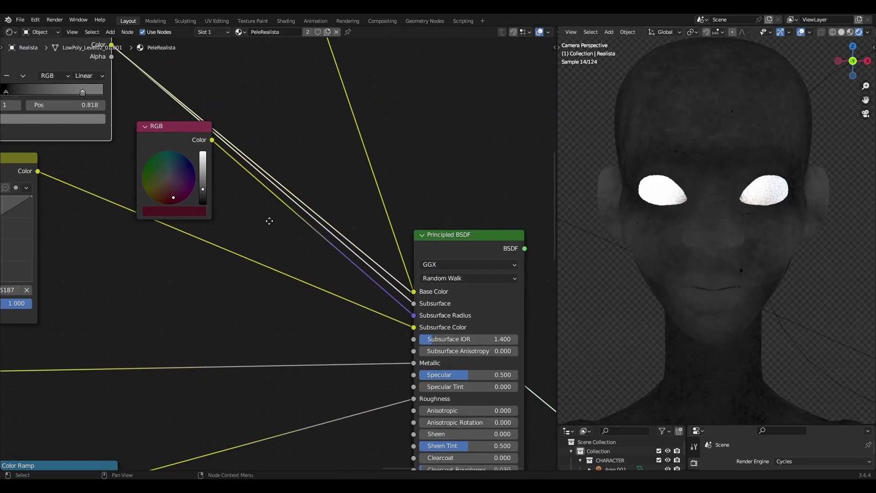
scroll(393, 288, "up", 3)
scroll(393, 287, "down", 1)
mouse_move(410, 293)
left_mouse_down()
mouse_move(350, 250)
mouse_move(410, 293)
left_mouse_up()
middle_click_drag(126, 184, 237, 193)
scroll(205, 169, "up", 1)
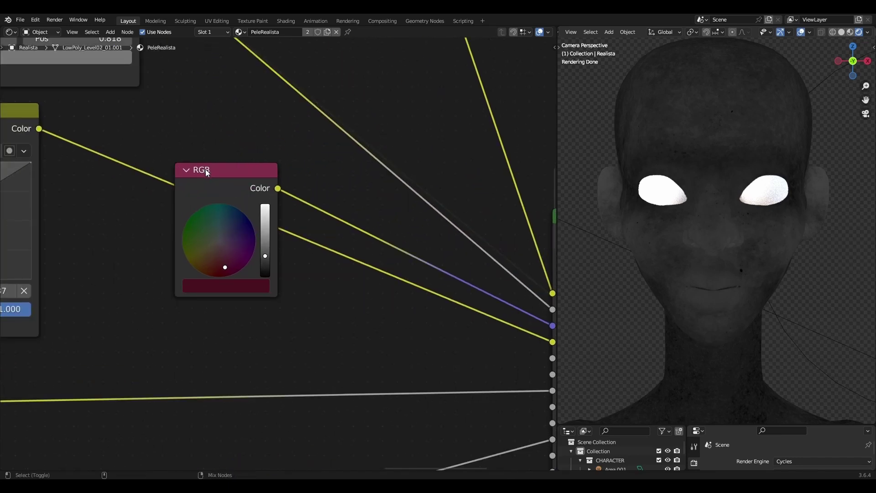
scroll(263, 230, "right", 3, "ctrl")
left_click_drag(429, 269, 395, 269)
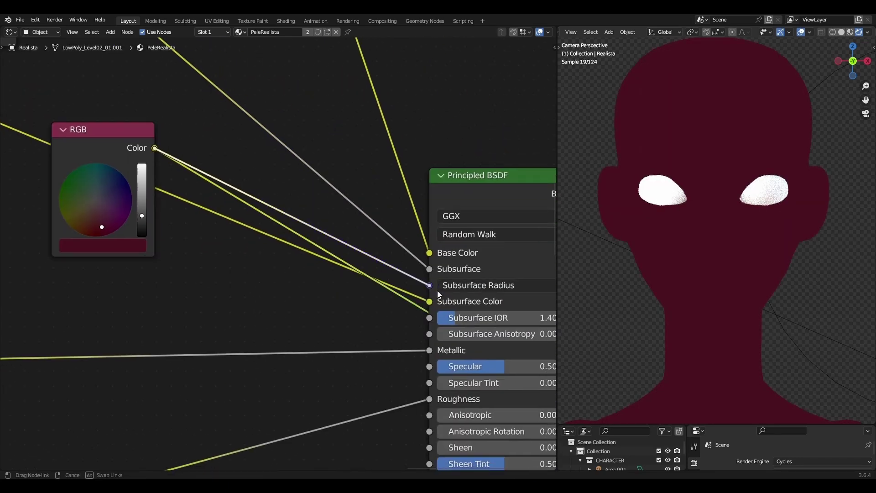
left_click_drag(437, 290, 432, 286)
scroll(551, 209, "down", 1)
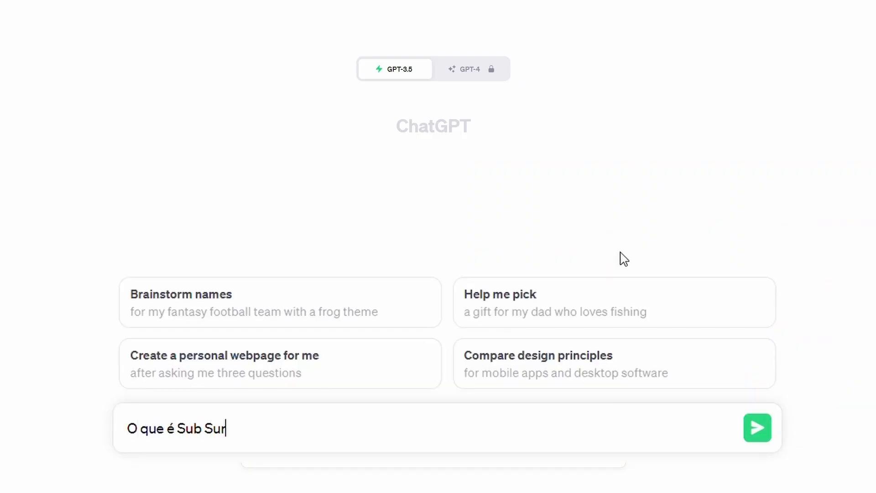
Step: Ask ChatGPT 'O que é Sub Surface Scattering', then follow up with 'em um parágrafo por favor'
type("ring")
key("Return")
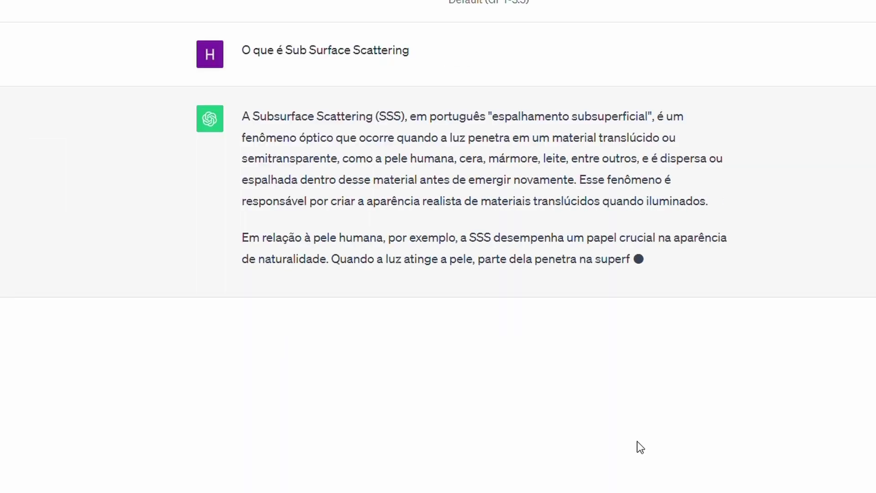
type("em um ")
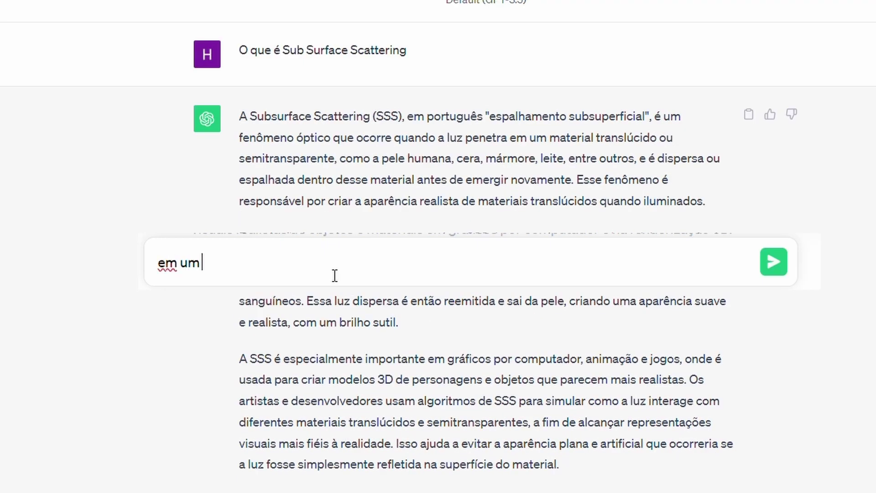
type("or fav")
key("Return")
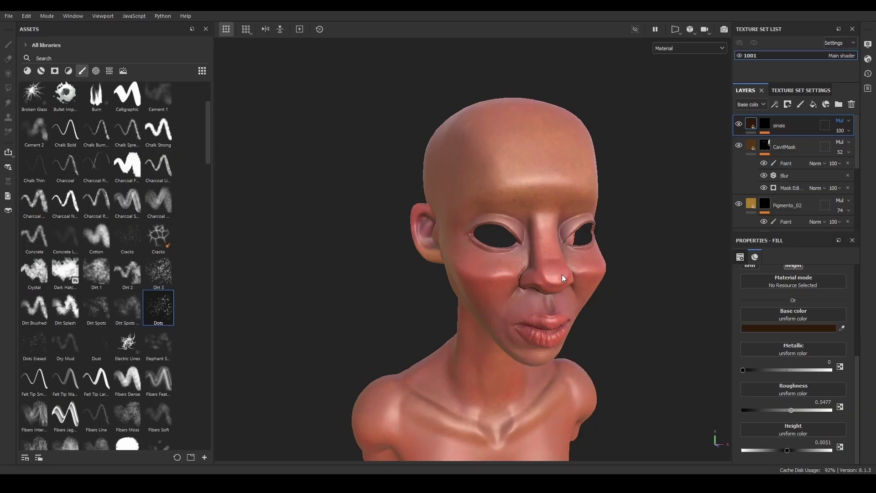
Step: Add a layer folder at the top of the stack and rename it Details
left_click_drag(550, 210, 773, 222, "alt")
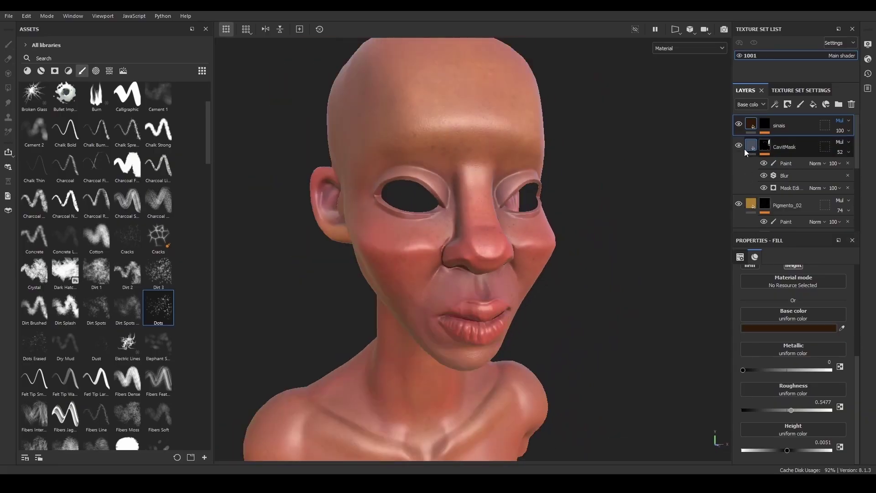
scroll(743, 149, "down", 3)
scroll(763, 201, "down", 2)
left_click(839, 104)
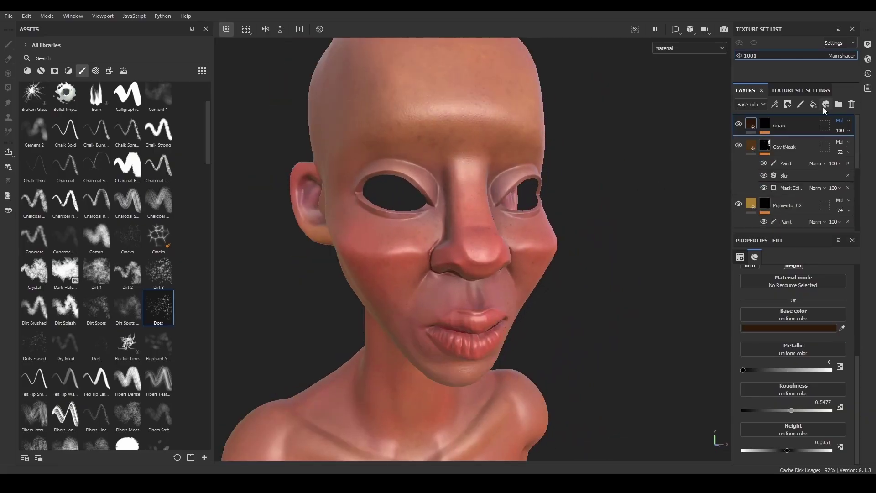
double_click(770, 125)
type("ilsPele")
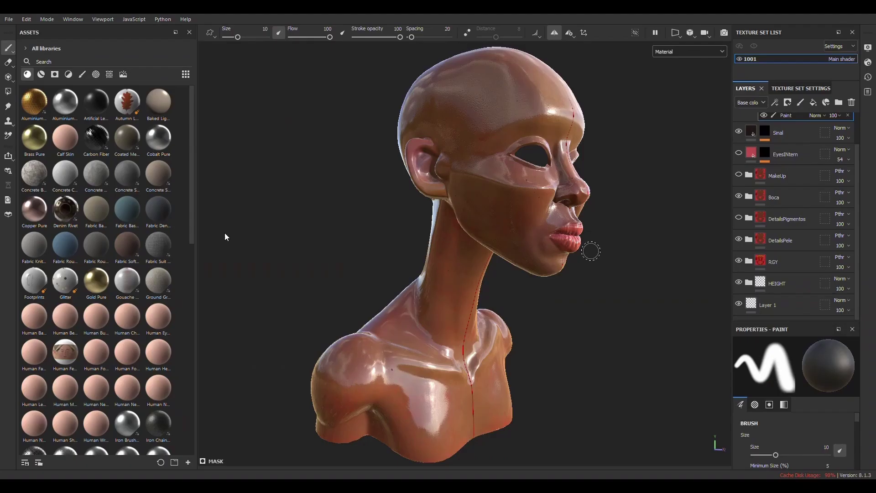
Step: Show the Roughness channel and toggle RGY, DetailsPigmentos and SSS visibility to compare
left_click_drag(591, 252, 675, 68, "alt")
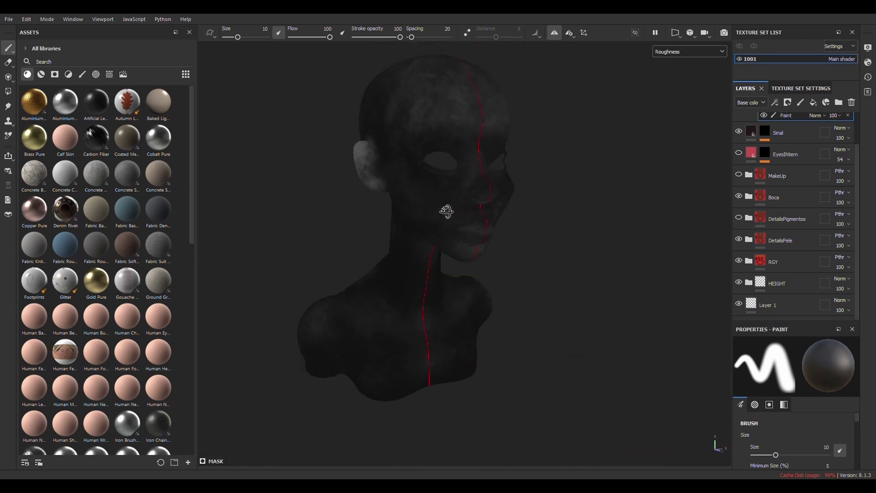
key("c")
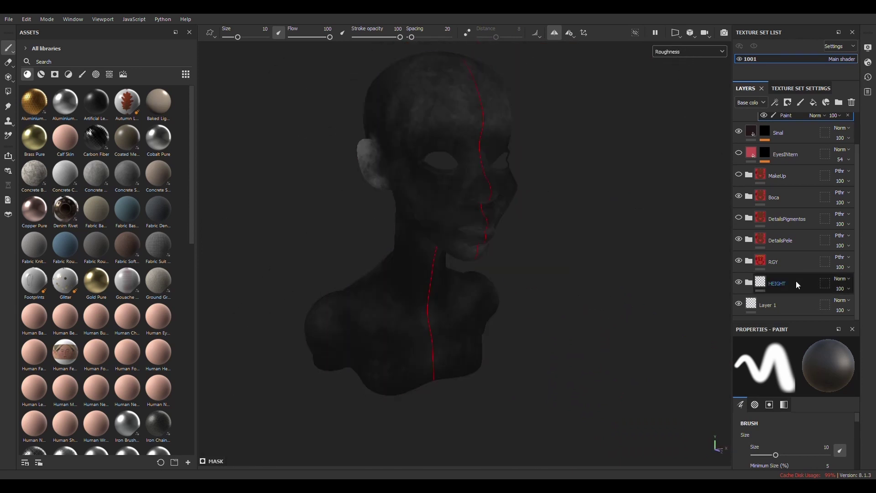
left_click(749, 262)
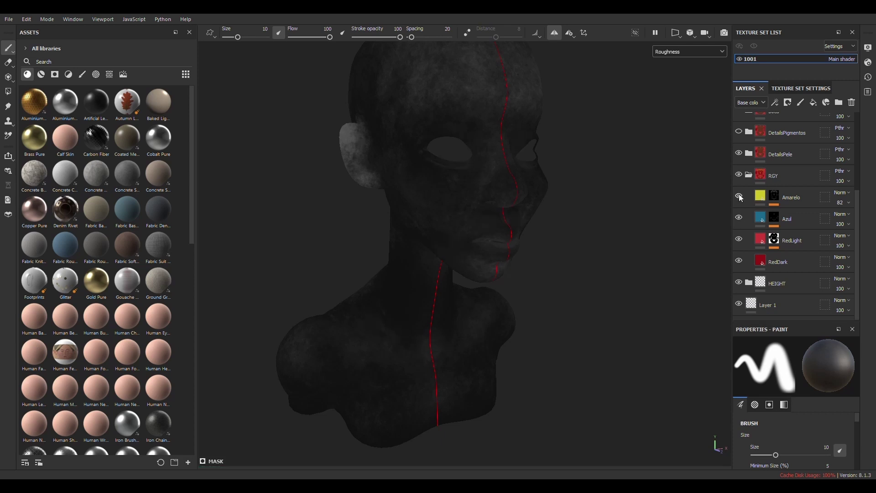
left_click(748, 175)
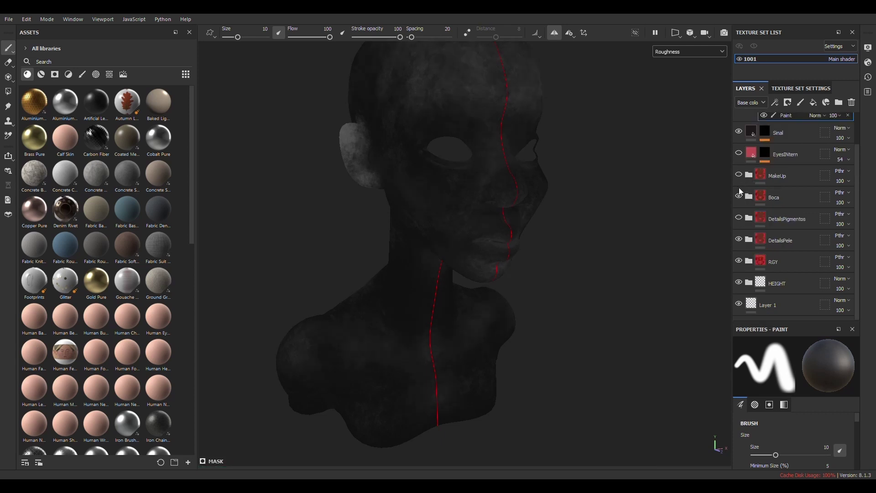
left_click(739, 261)
left_click(738, 218)
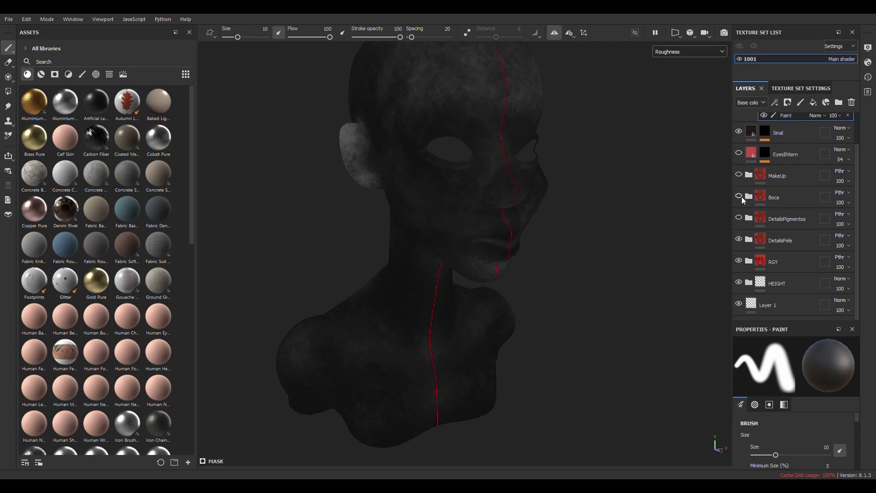
scroll(741, 124, "up", 2)
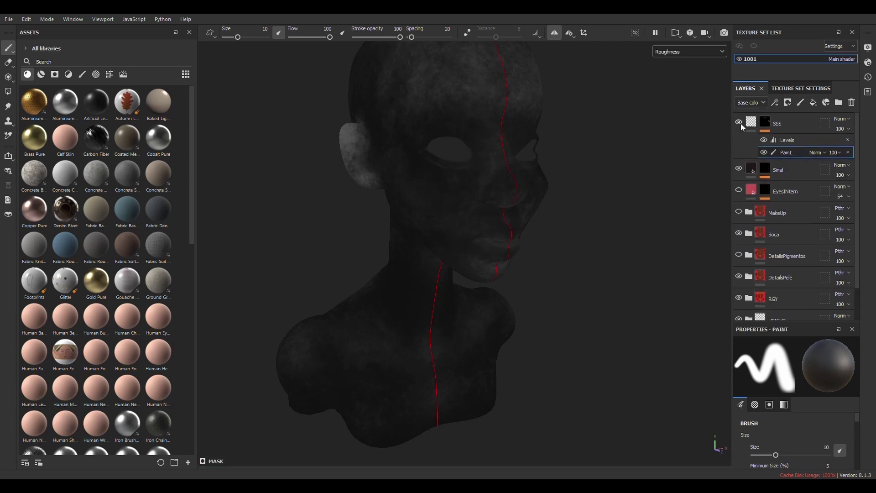
left_click(739, 123)
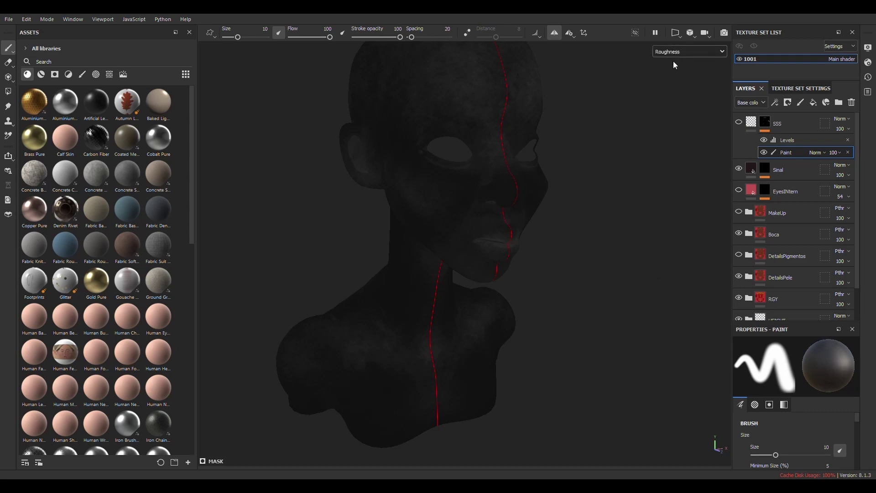
Step: Compare against the full material, toggle the SSS Levels effect, and select it
key("m")
left_click_drag(587, 167, 672, 54, "alt")
key("m")
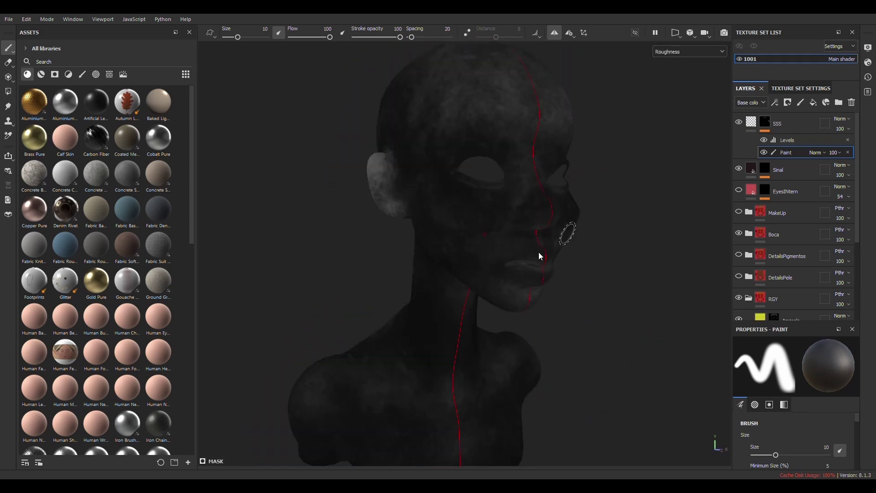
left_click(764, 140)
left_click(764, 140)
left_click(763, 140)
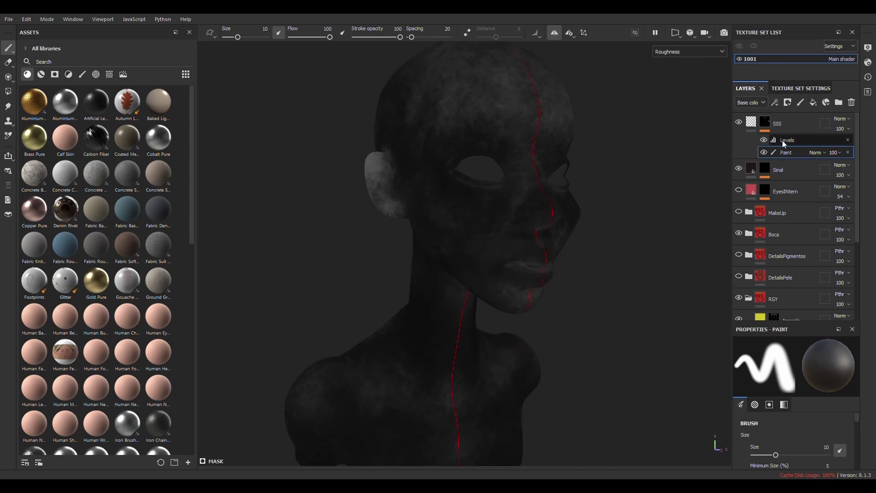
left_click(786, 141)
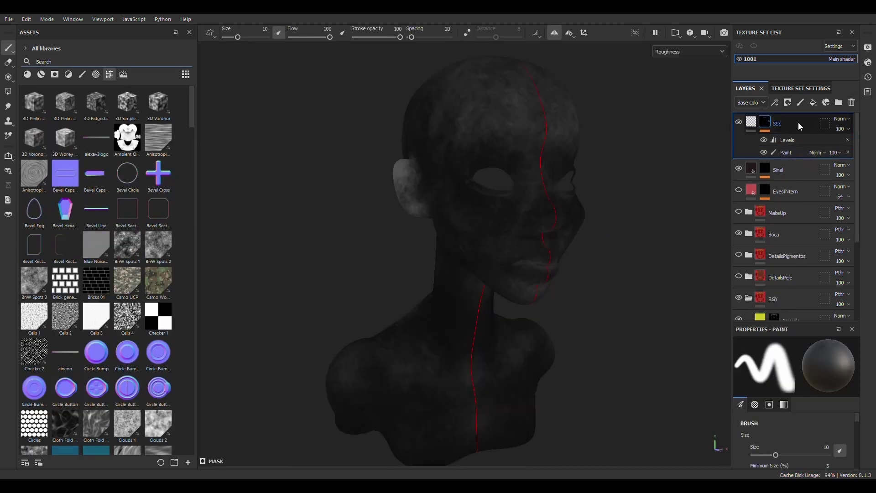
Step: Add a Fill layer with the Thickness map in its Roughness slot
left_click(813, 102)
type("t")
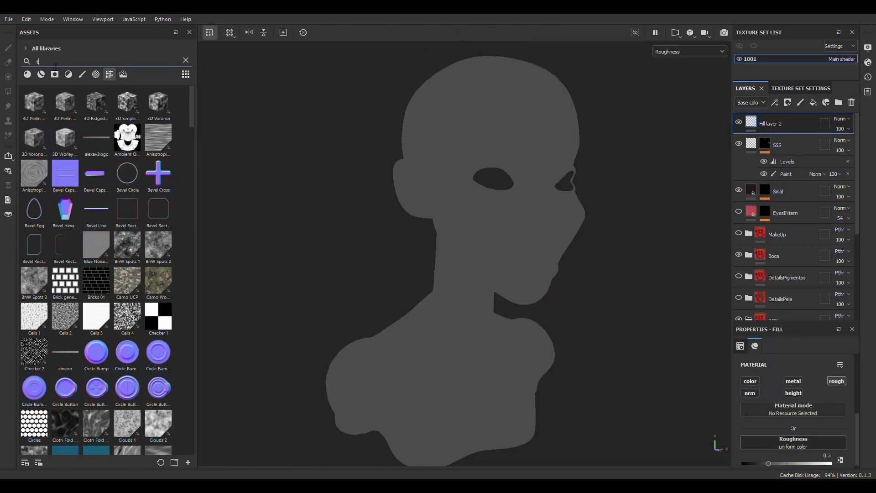
type("hi")
left_click_drag(65, 139, 799, 441)
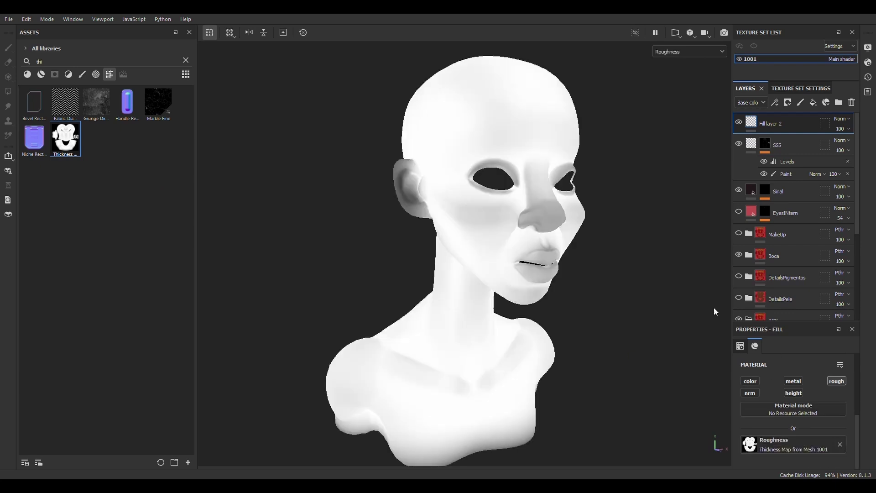
left_click_drag(714, 308, 603, 280, "alt")
Step: Add a Levels effect on Roughness, raising the black point and lowering the white point
left_click(776, 99)
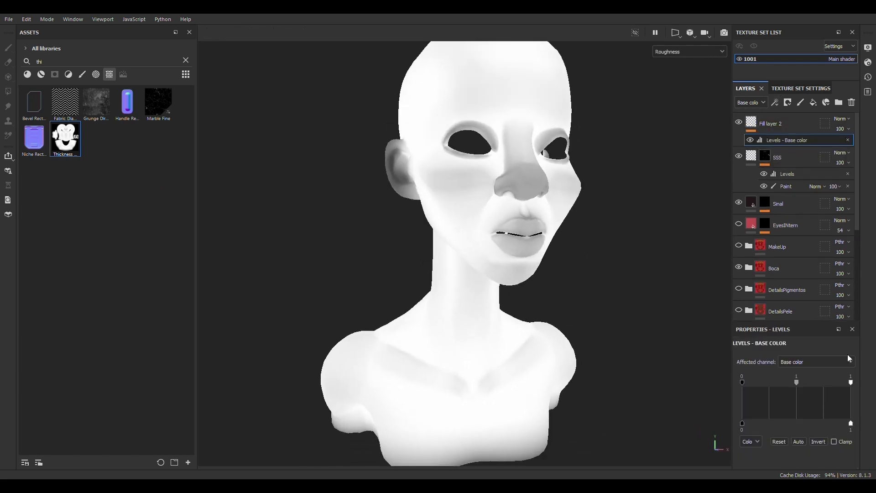
left_click(819, 442)
left_click_drag(797, 382, 799, 382)
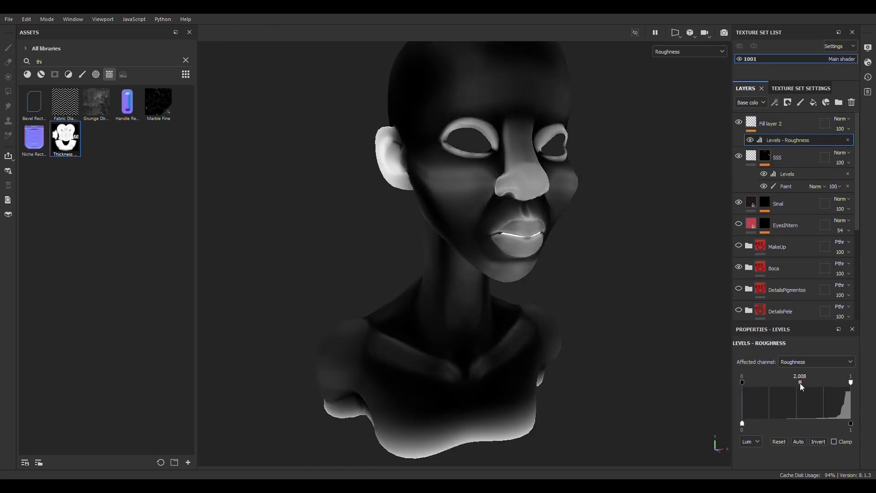
left_click_drag(742, 383, 755, 382)
left_click_drag(850, 383, 793, 382)
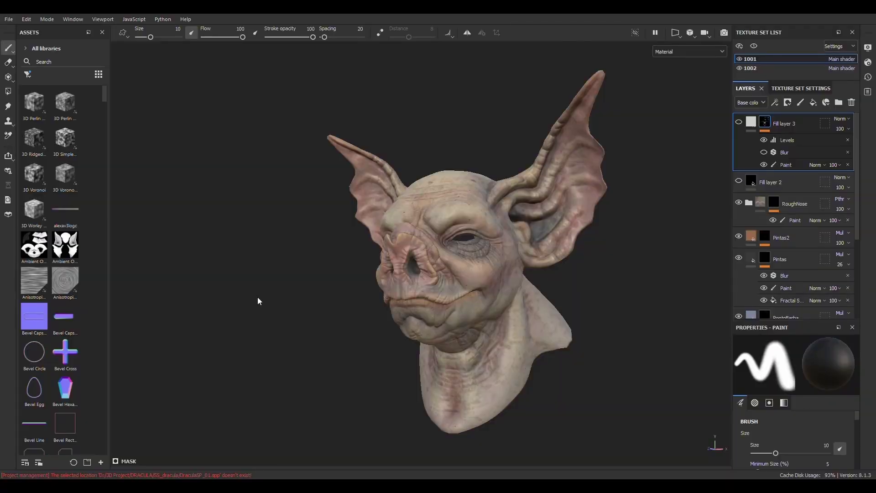
Step: On the creature head, toggle fill layers to show its dark and grey roughness masks
mouse_move(258, 301)
left_mouse_down("alt")
mouse_move(508, 179)
mouse_move(567, 297)
mouse_move(534, 219)
mouse_move(568, 228)
left_mouse_up("alt")
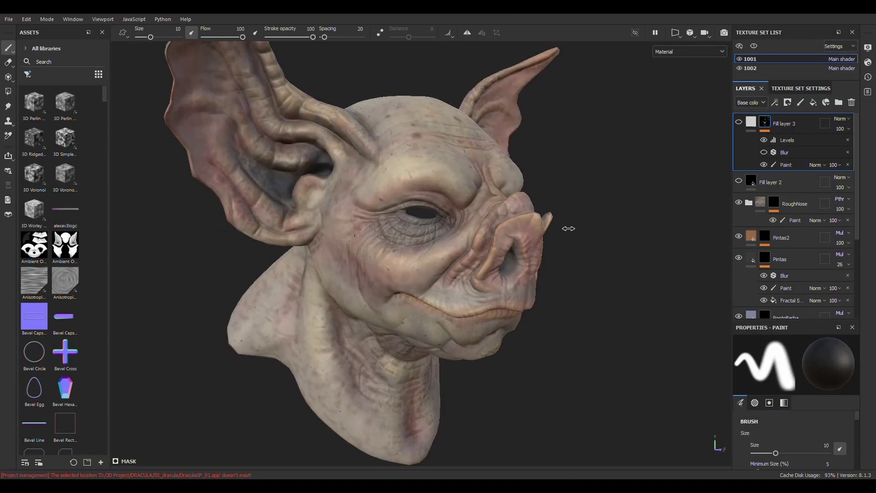
left_click(739, 180)
left_click(740, 68)
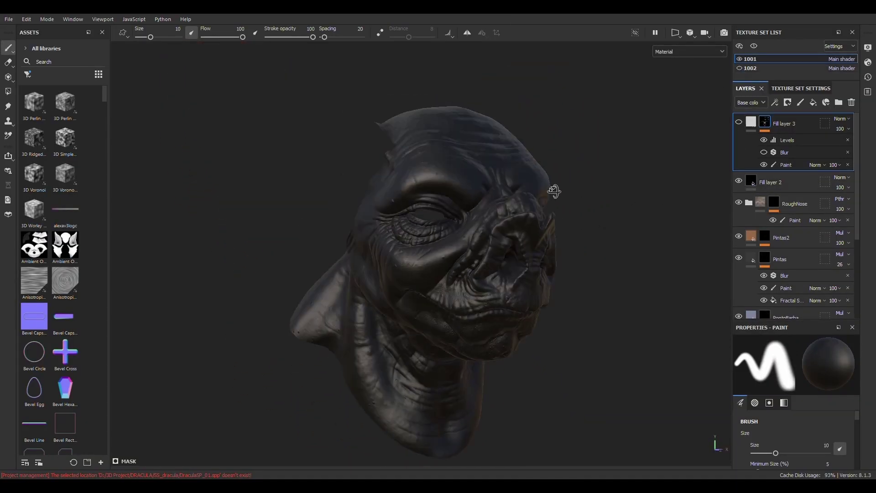
left_click(740, 122)
mouse_move(671, 143)
left_mouse_down("alt")
mouse_move(616, 204)
mouse_move(457, 256)
mouse_move(362, 307)
left_mouse_up("alt")
scroll(616, 204, "down", 3)
scroll(555, 246, "up", 3)
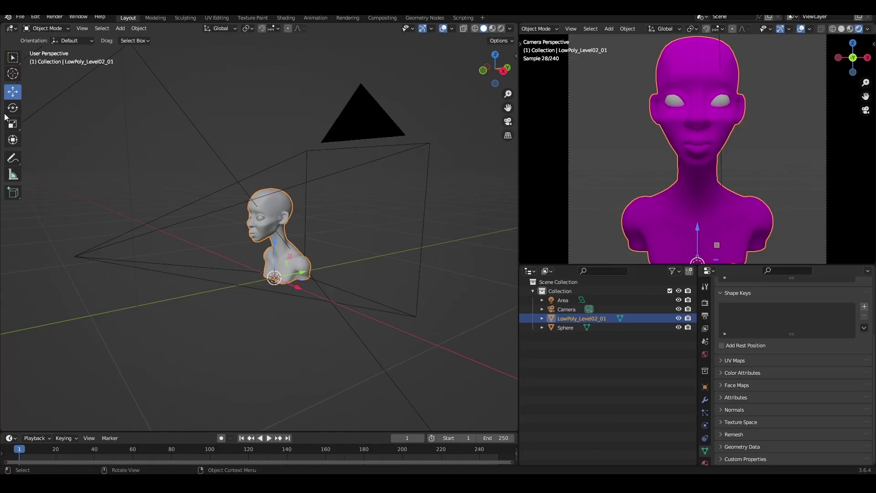
Step: Switch the area to the Shader Editor and replace the old image node with a new Image Texture
left_click(10, 29)
left_click(37, 114)
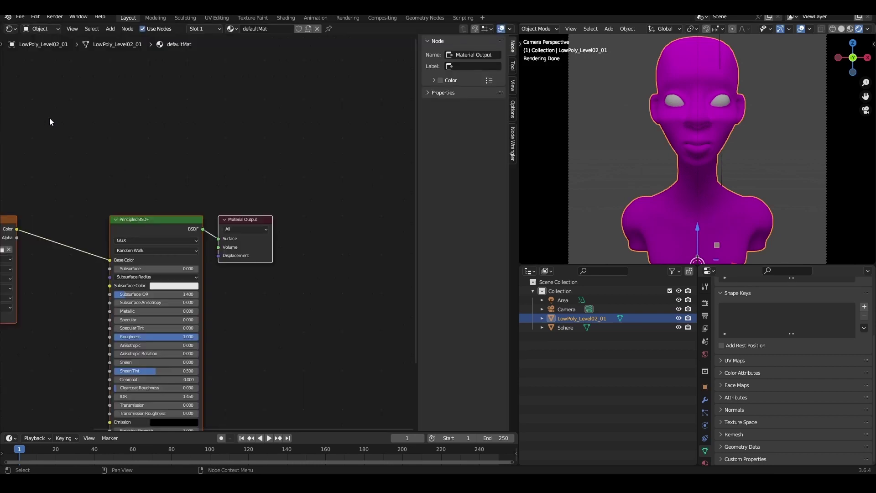
scroll(242, 192, "up", 2)
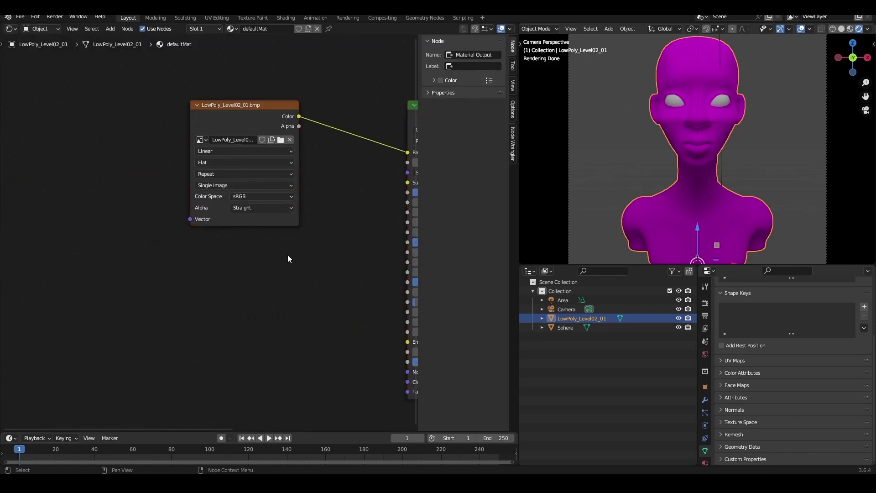
left_click(219, 112)
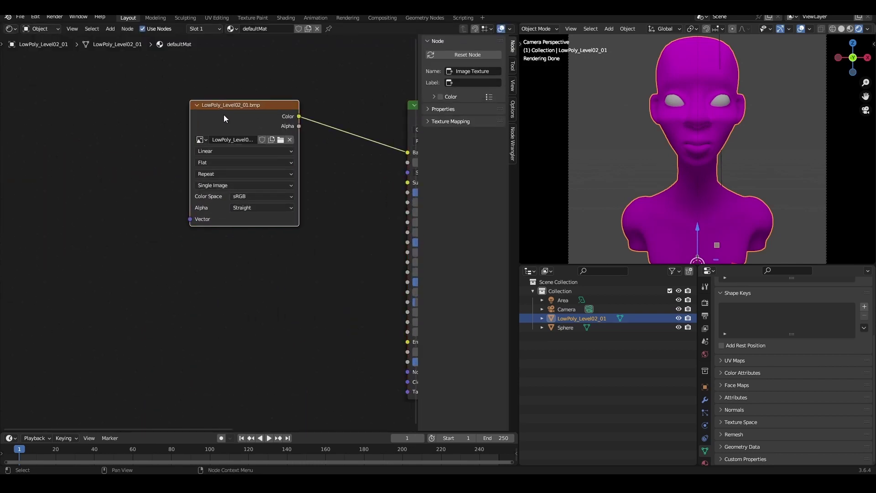
key("Delete")
key("shift+a")
type("im")
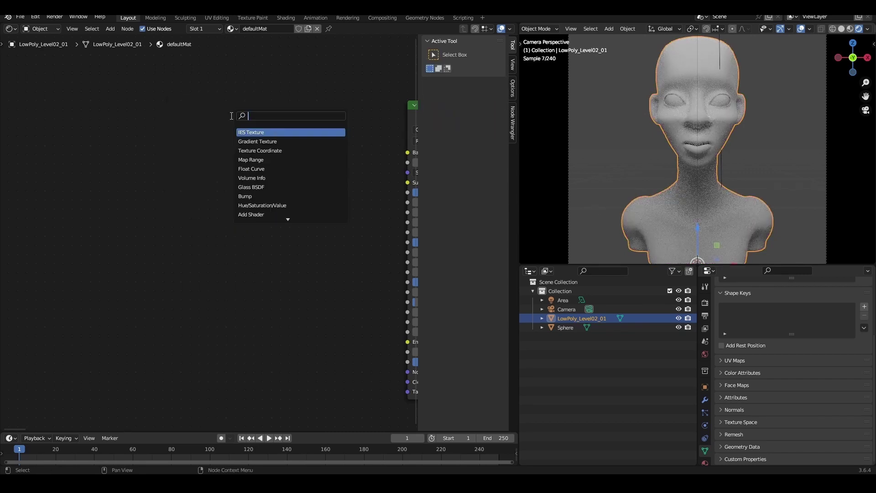
left_click(254, 132)
left_click(196, 133)
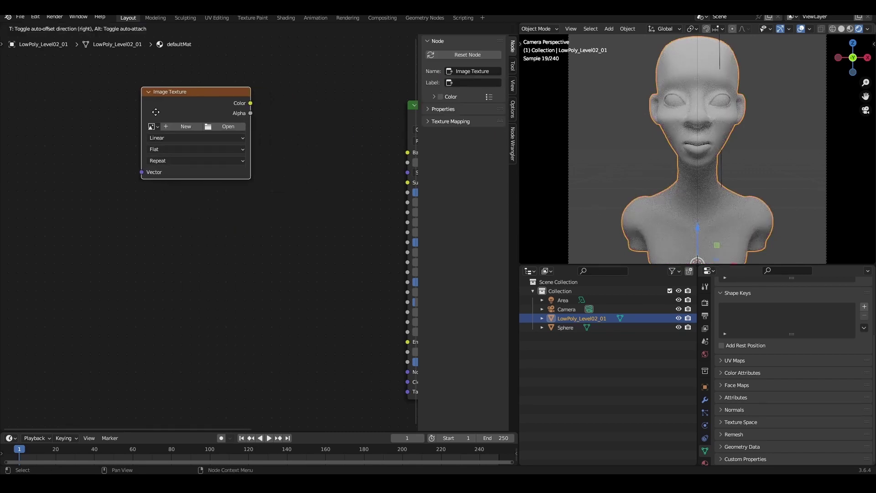
Step: Connect the new Image Texture's Color to the Principled BSDF Base Color
scroll(286, 138, "up", 1)
scroll(265, 148, "down", 2)
middle_click_drag(224, 117, 155, 130)
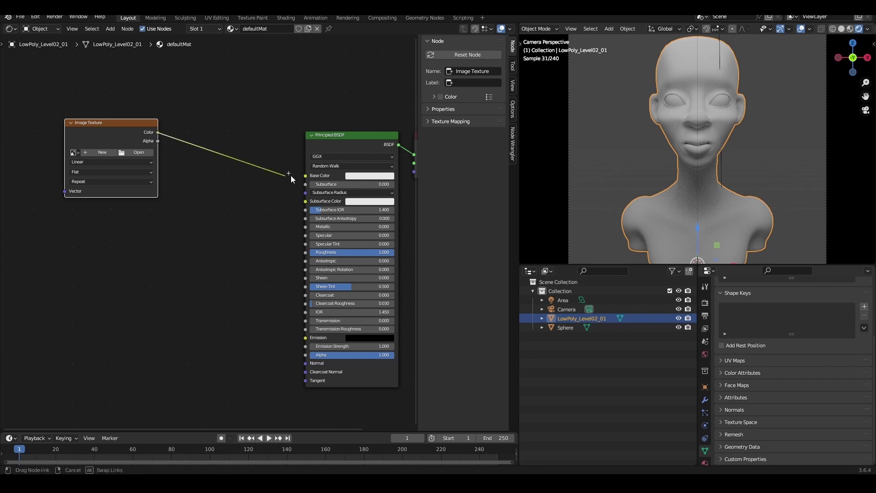
left_click_drag(157, 132, 302, 176)
scroll(244, 147, "up", 2)
Step: Load 1001_Base_color_02.png from MINICURSO_YOUTUBE/Textures/Texture_02 into the node
left_click(240, 144)
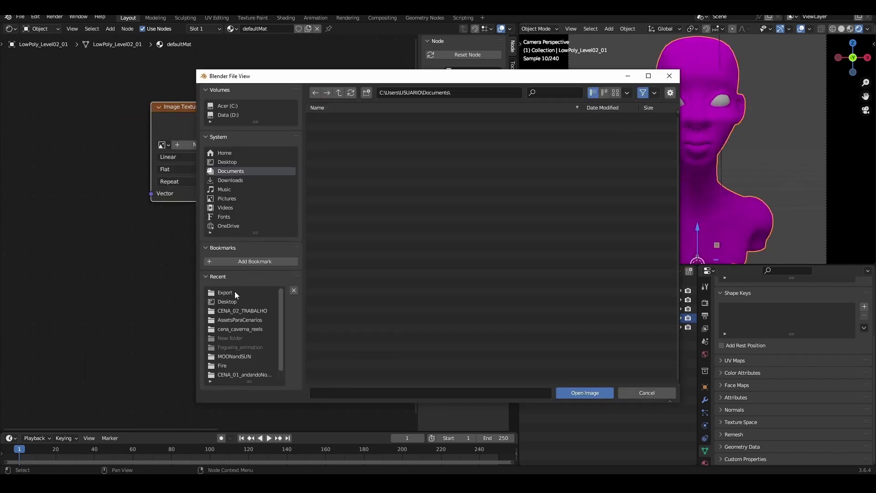
left_click(232, 293)
left_click(340, 93)
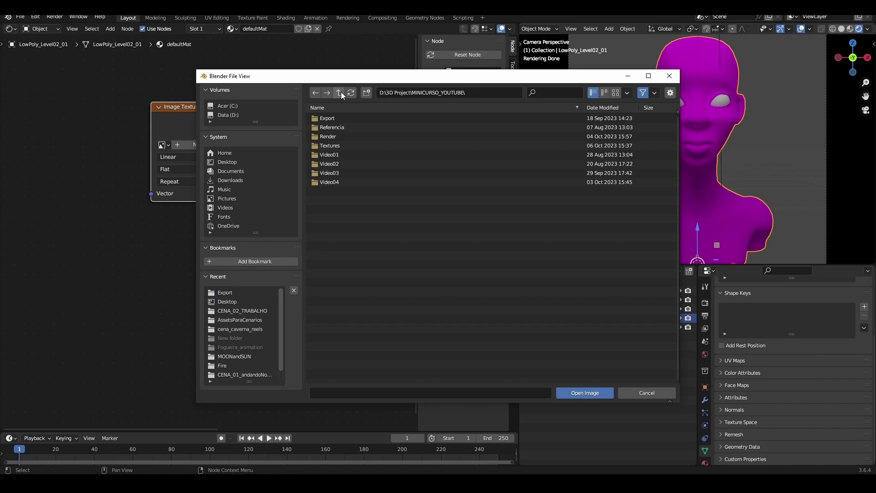
left_click(330, 146)
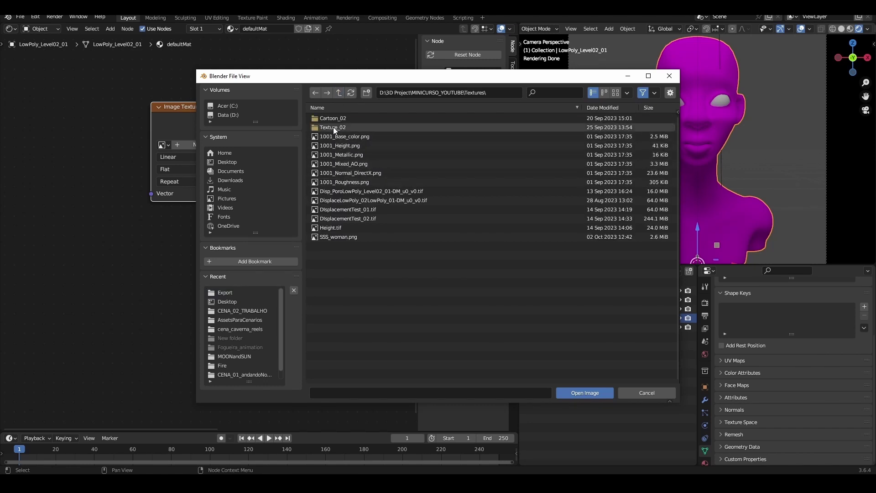
left_click(334, 127)
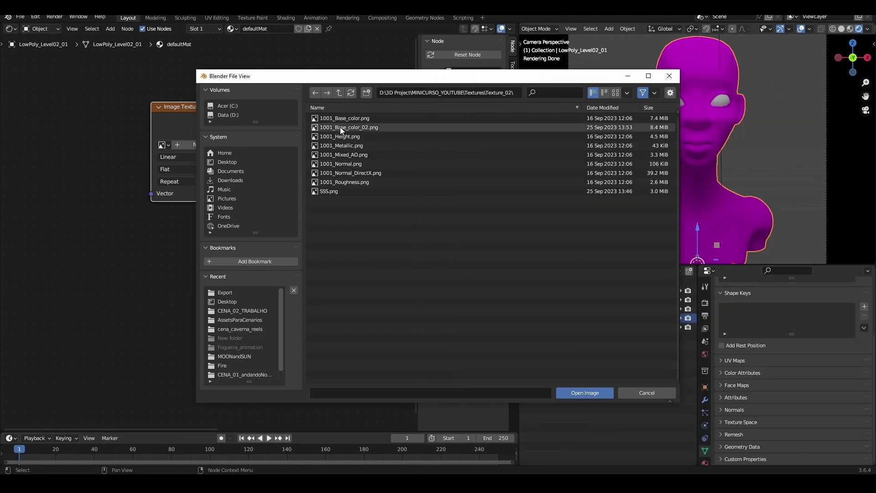
double_click(341, 127)
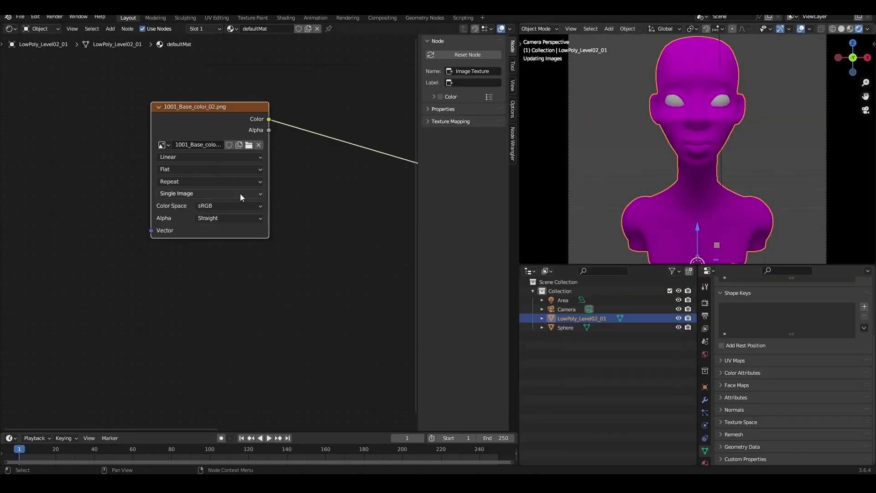
middle_click_drag(179, 200, 135, 199)
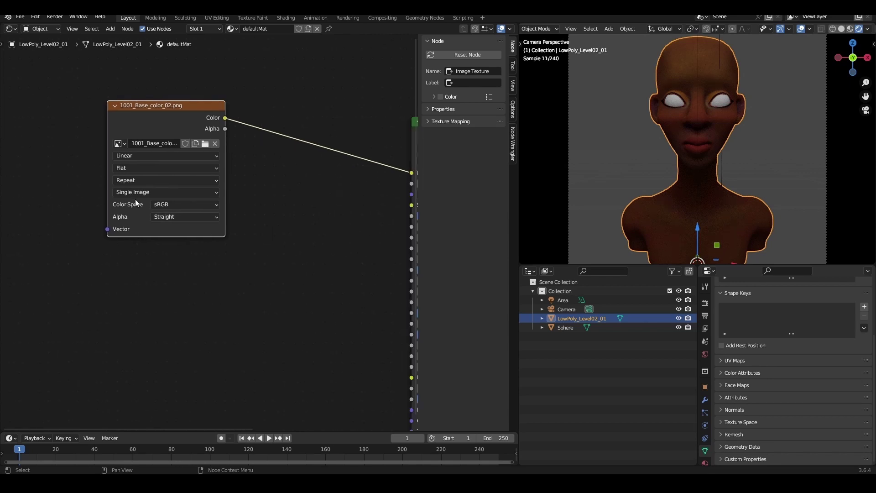
scroll(313, 228, "down", 3)
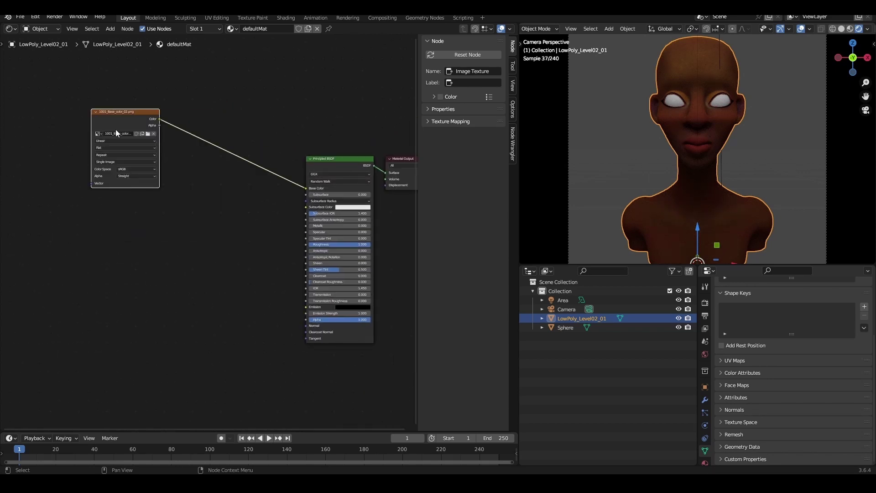
Step: Duplicate the image node and load 1001_Metallic.png into the copy
key("shift+d")
left_click(111, 209)
scroll(287, 162, "up", 1)
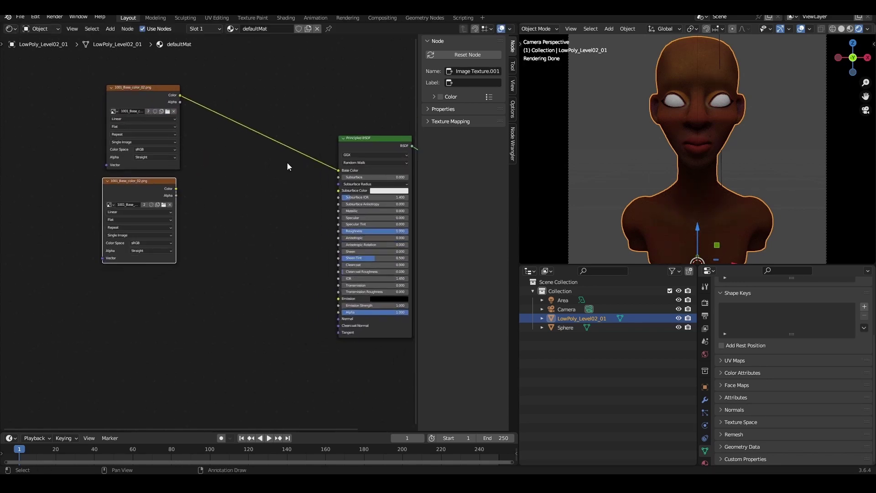
scroll(148, 173, "up", 2)
middle_click_drag(149, 174, 217, 184)
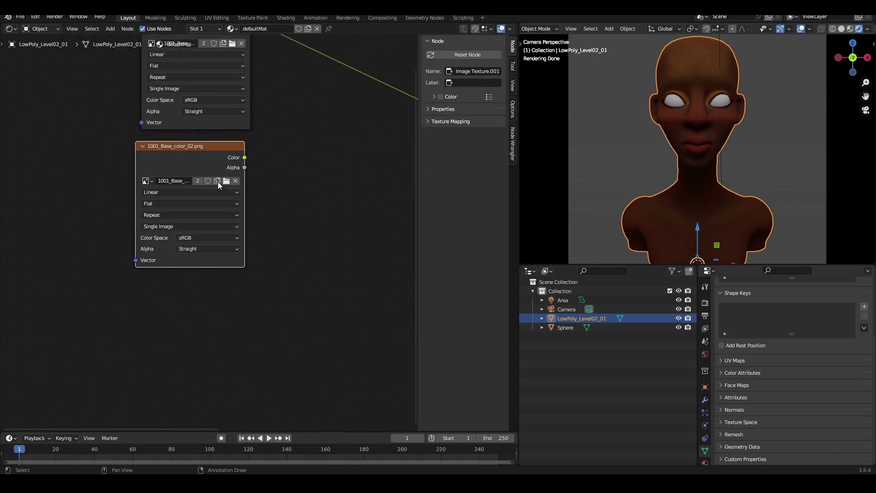
left_click(223, 181)
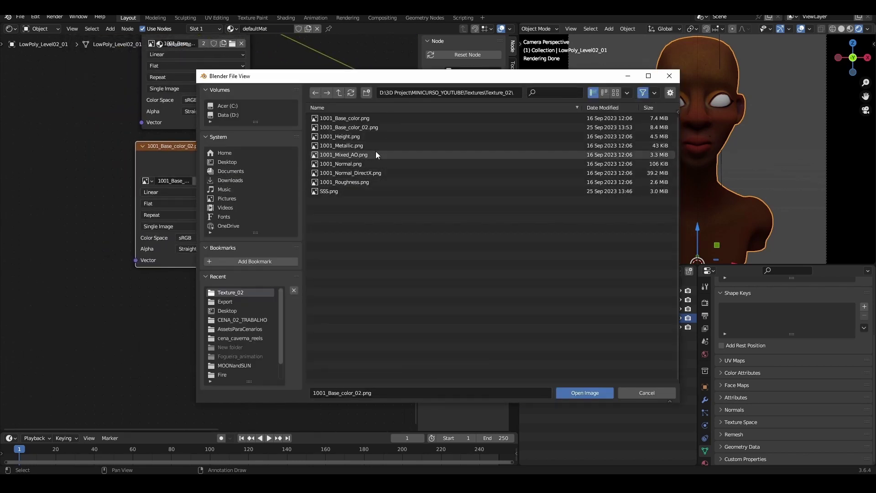
double_click(347, 147)
Step: Set the metallic texture to Non-Color and link it to the BSDF Metallic input
middle_click_drag(211, 247, 119, 237)
left_click(109, 226)
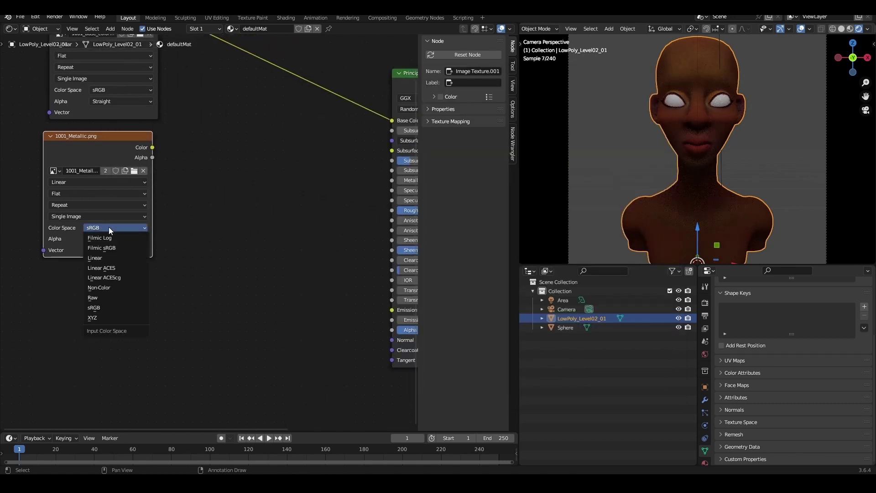
left_click(111, 291)
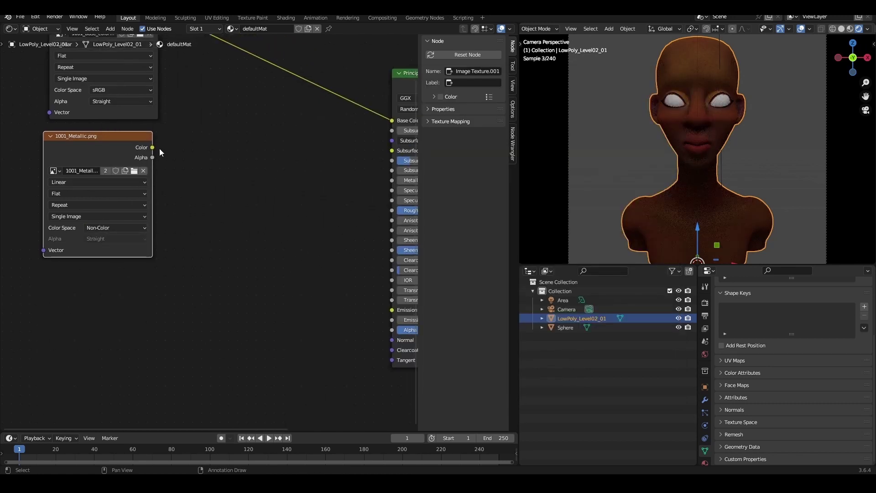
mouse_move(152, 147)
left_mouse_down()
mouse_move(421, 196)
mouse_move(343, 180)
left_mouse_up()
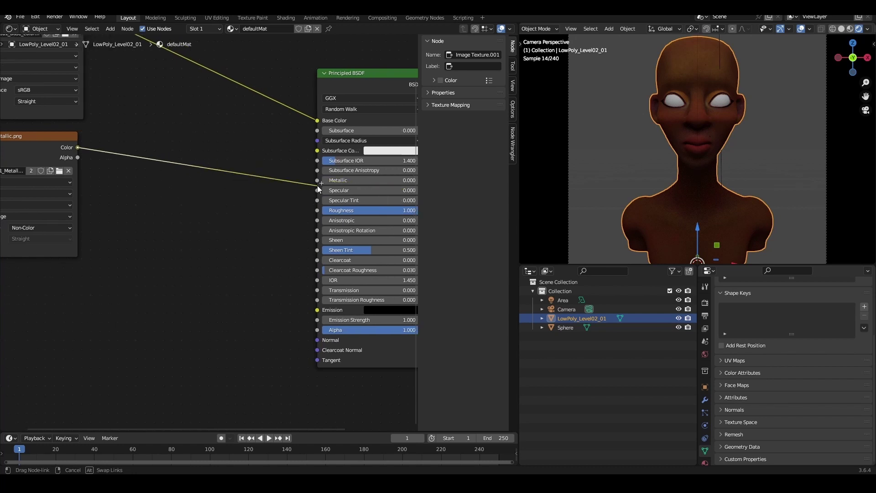
scroll(239, 198, "down", 1)
Step: Duplicate the metallic node and load 1001_Roughness.png into the copy
key("shift+d")
left_click(166, 249)
scroll(192, 228, "up", 2)
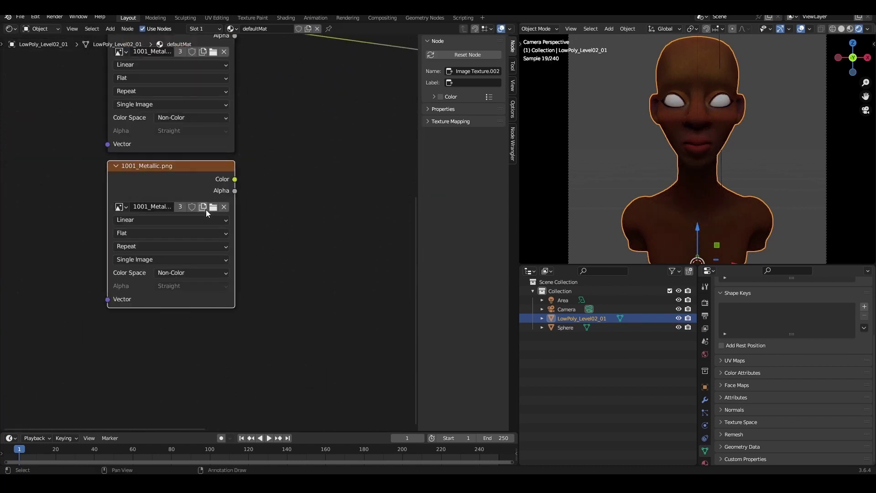
left_click(209, 206)
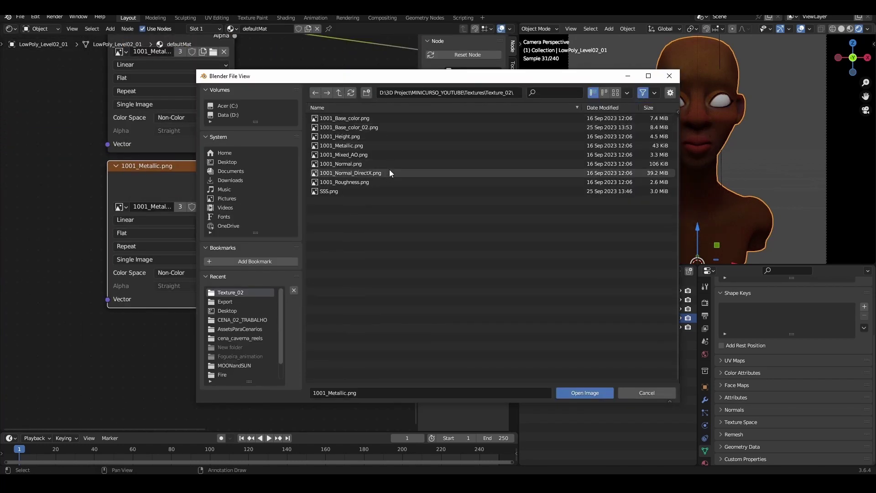
double_click(348, 183)
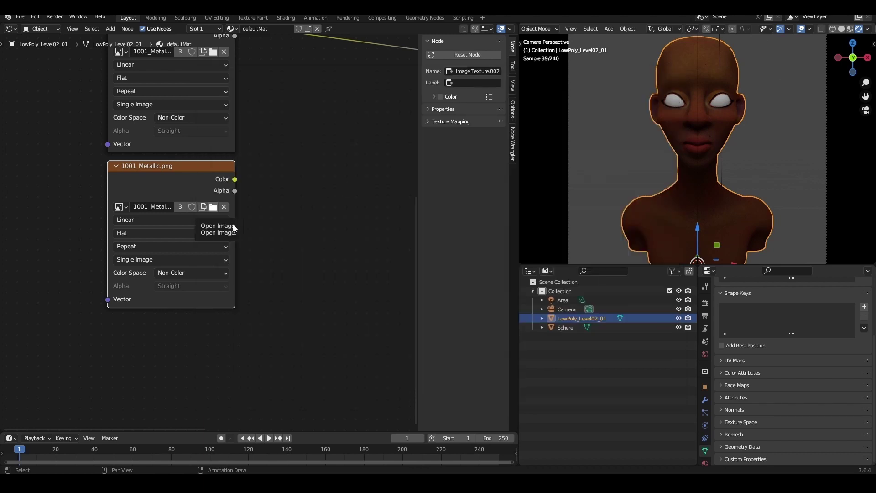
scroll(237, 213, "down", 2)
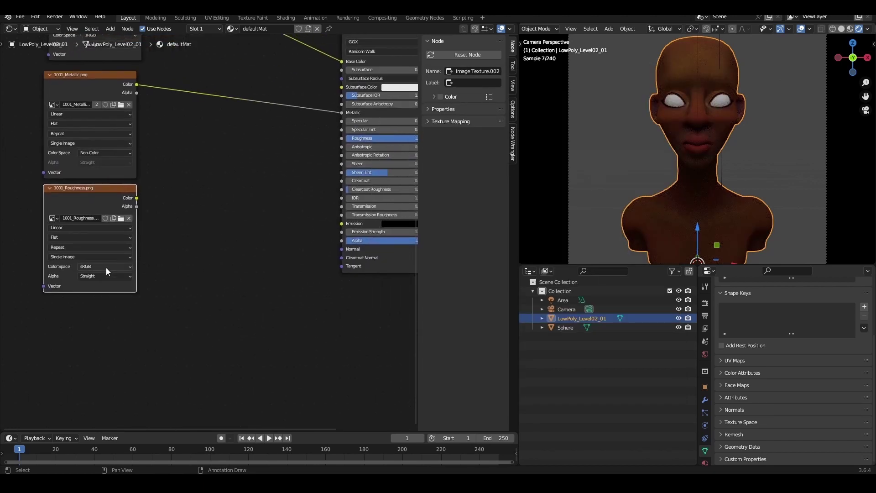
Step: Set 1001_Roughness.png to Non-Color, wire it to BSDF Roughness, and align the node
left_click(106, 268)
left_click(114, 324)
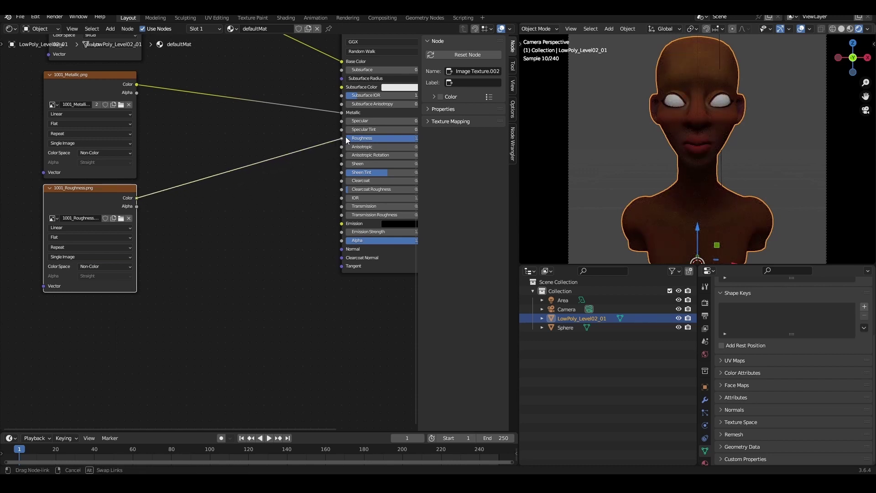
left_click_drag(324, 171, 345, 137)
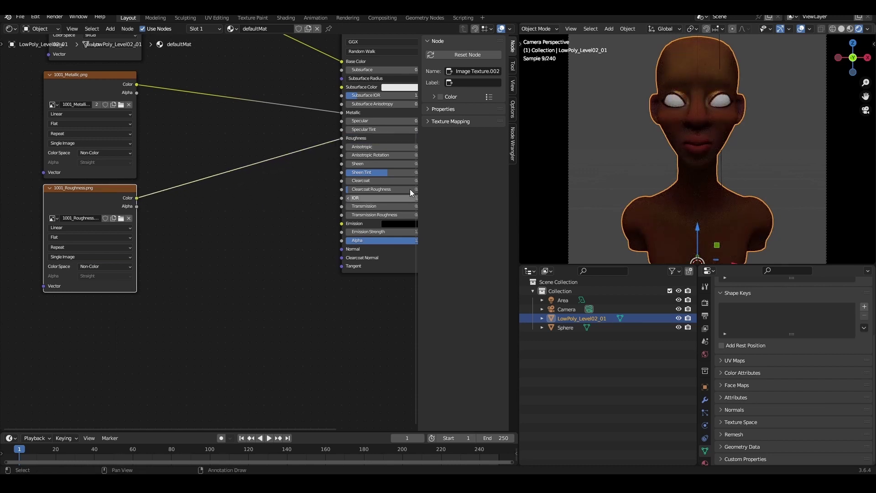
scroll(224, 247, "down", 2)
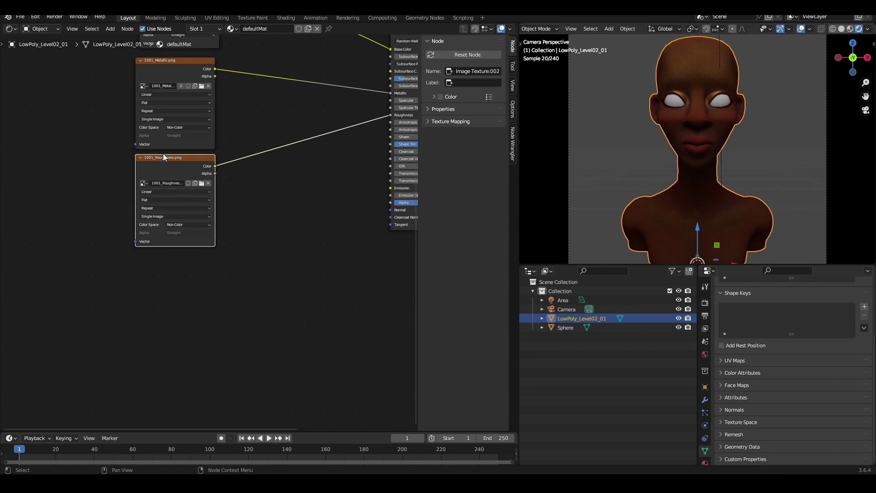
left_click_drag(163, 154, 154, 162)
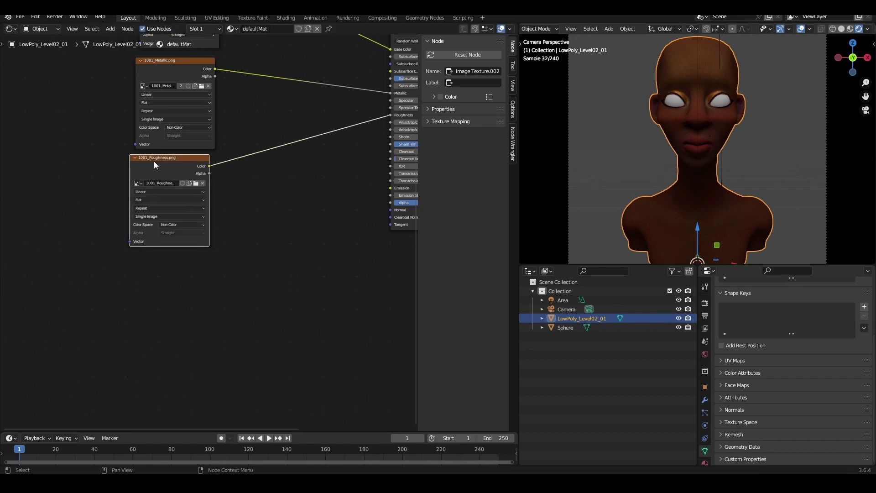
Step: Duplicate the roughness image node and load 1001_Normal_DirectX.png into it with Raw colour space
key("shift+d")
left_click(186, 301)
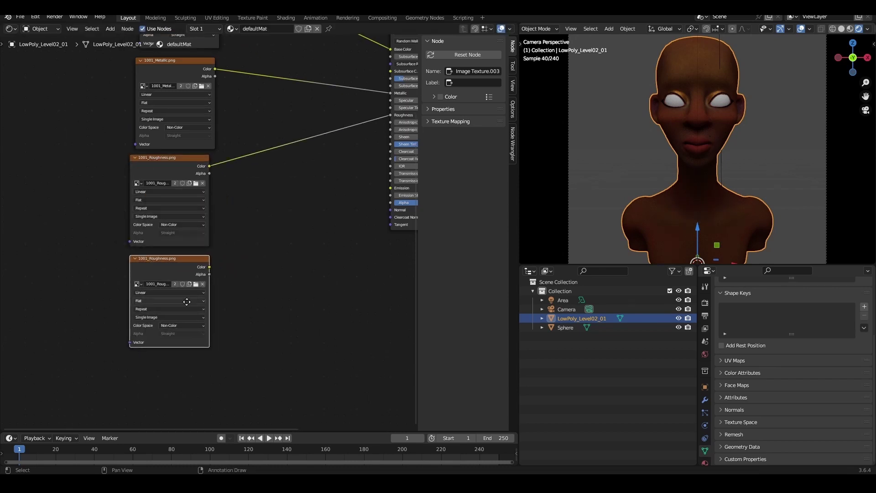
scroll(187, 302, "up", 2)
left_click(209, 253)
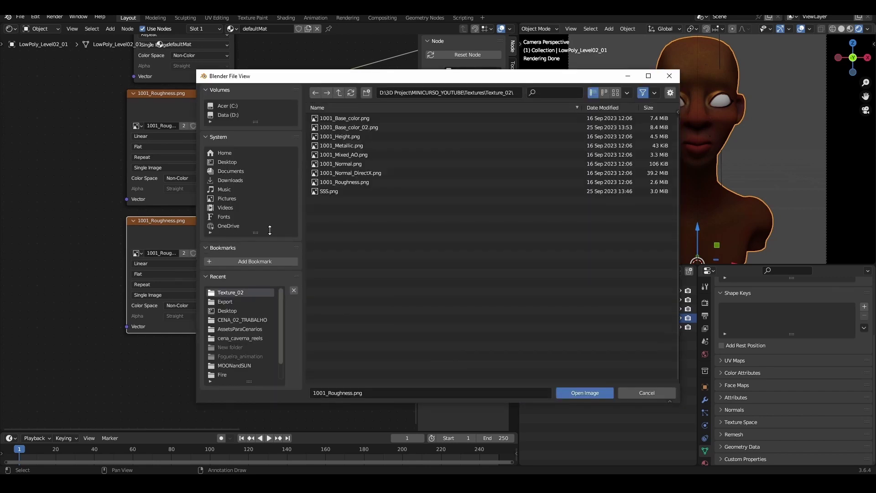
left_click(339, 173)
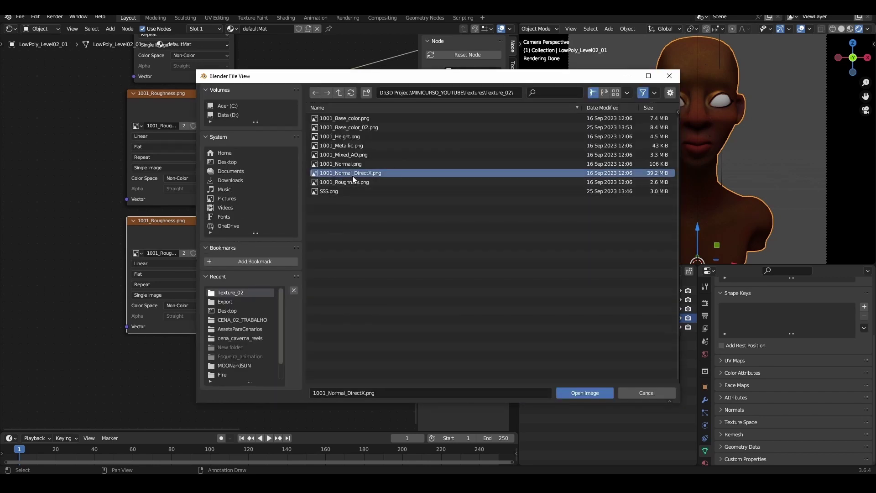
double_click(388, 174)
left_click(178, 305)
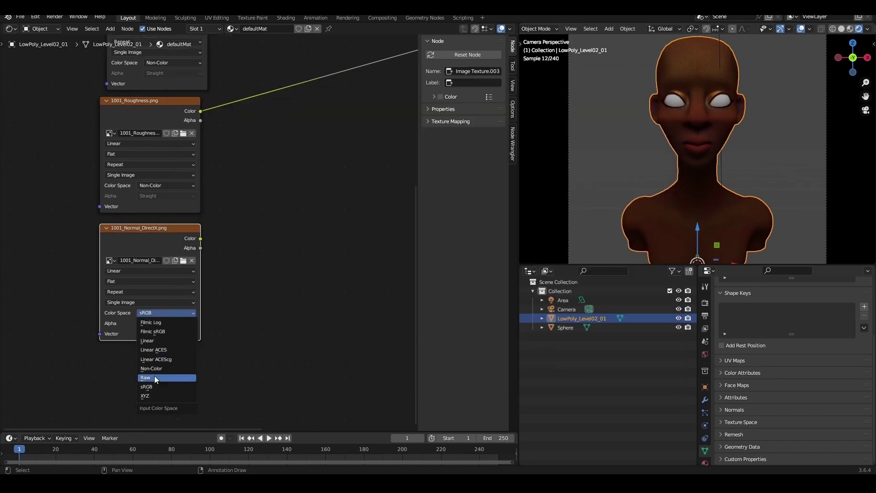
left_click(153, 376)
Step: Route the normal texture through a new Normal Map node into the Principled BSDF Normal
scroll(165, 247, "down", 2)
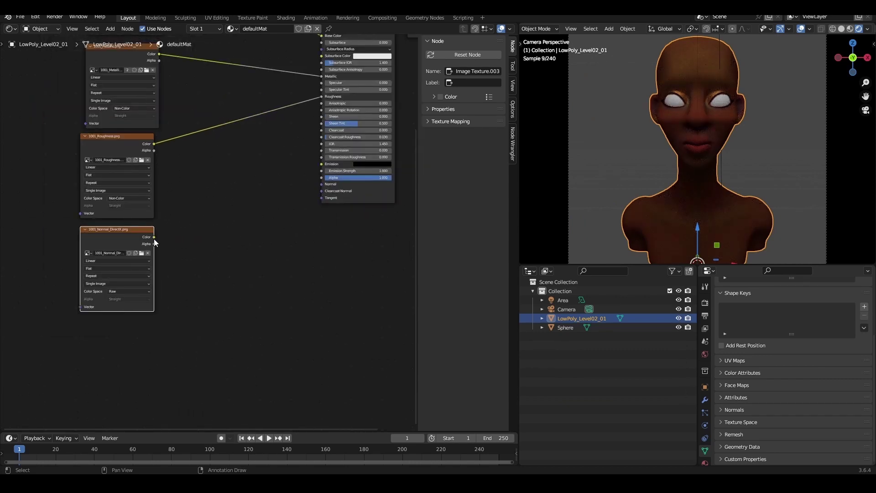
left_click_drag(155, 237, 315, 194)
key("shift+a")
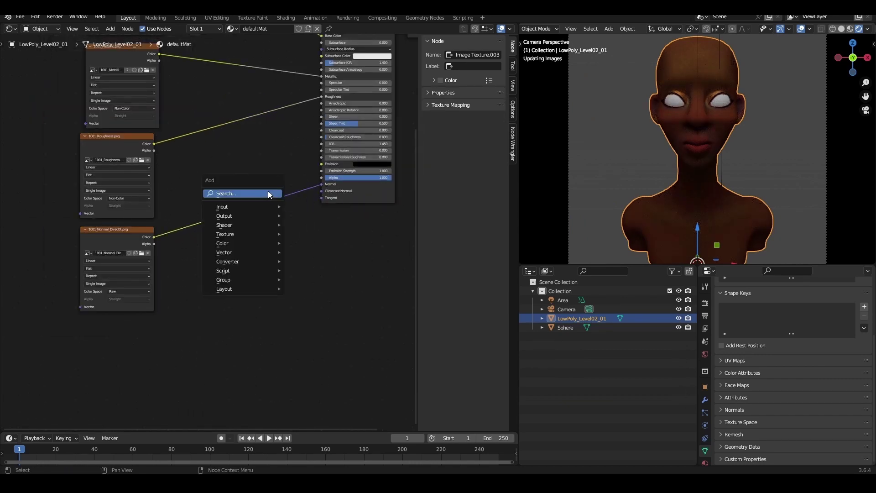
left_click(267, 191)
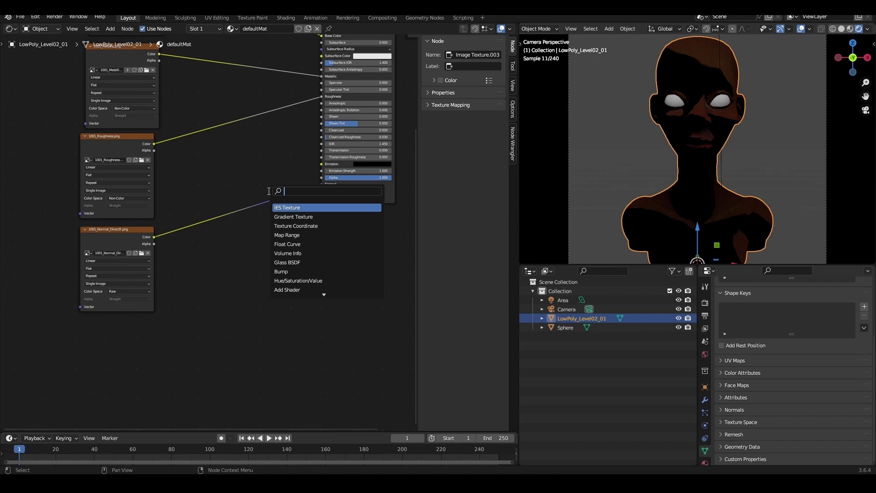
type("no")
left_click(288, 216)
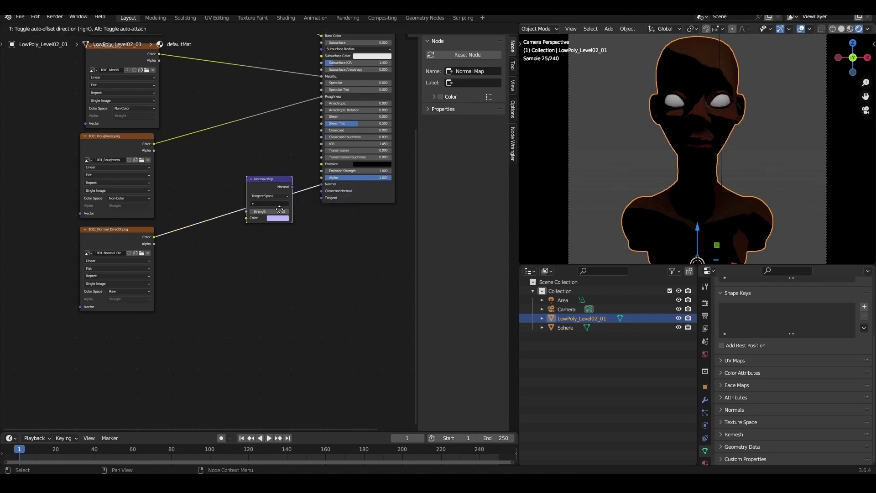
scroll(273, 245, "up", 3)
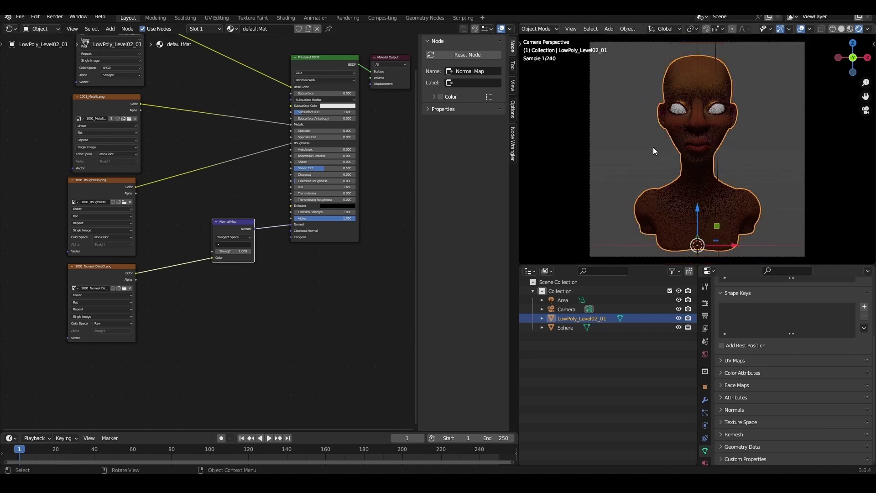
scroll(653, 147, "down", 3)
left_click(712, 85)
type("50")
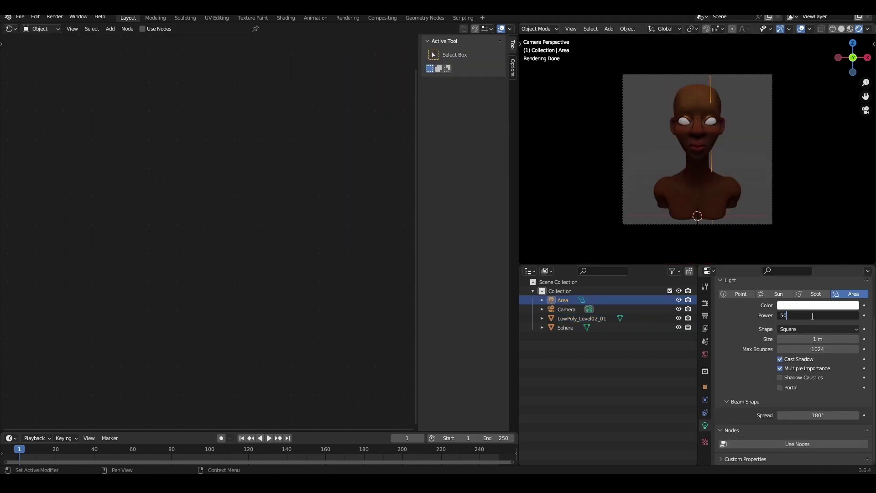
Step: Confirm the Area light Power of 50 W, then reselect the head mesh to preview its normal map
key("Return")
scroll(714, 151, "up", 4)
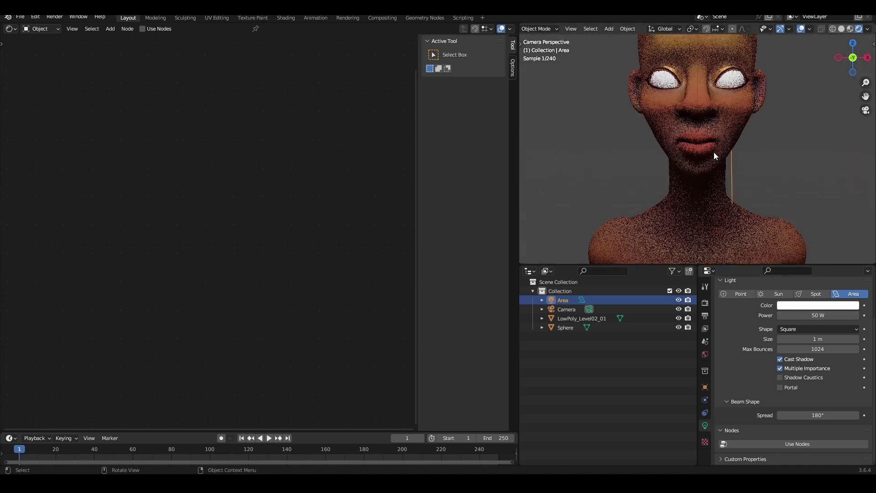
left_click(699, 132)
scroll(703, 149, "up", 3)
scroll(702, 150, "down", 2)
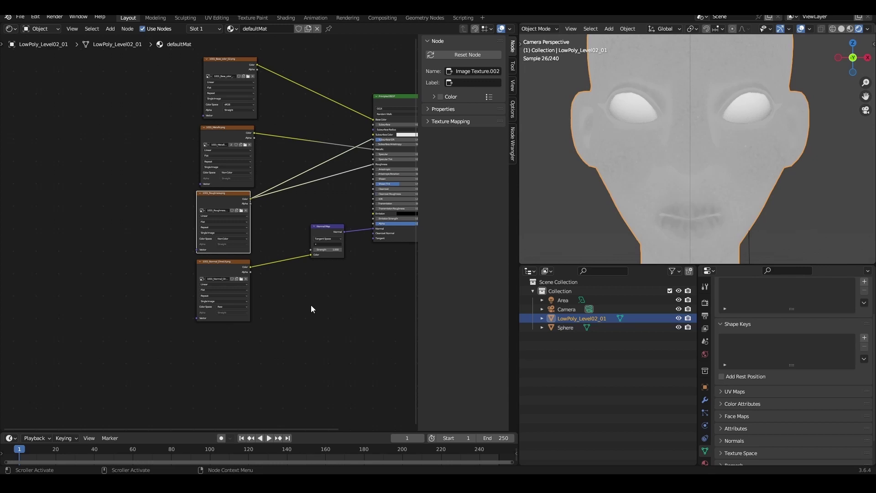
left_click(214, 269, "ctrl+shift")
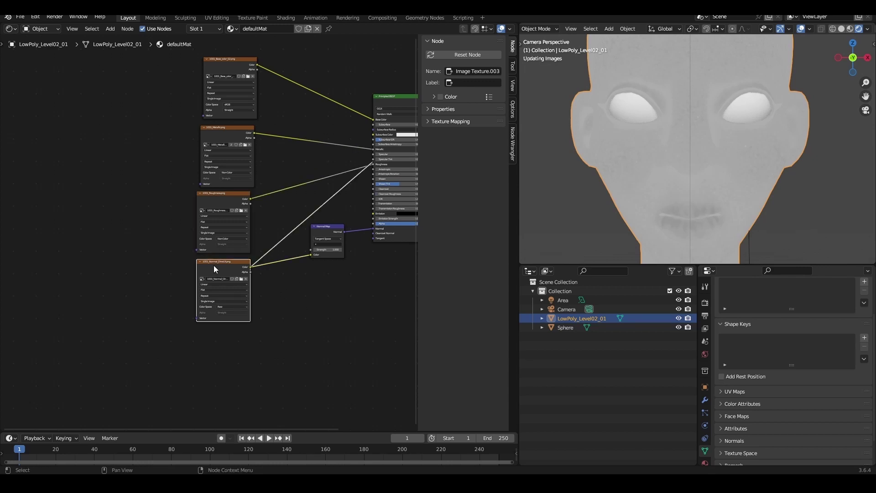
Step: Reconnect the Principled BSDF to the Material Output to restore full skin shading
scroll(215, 264, "up", 1)
scroll(224, 265, "up", 2)
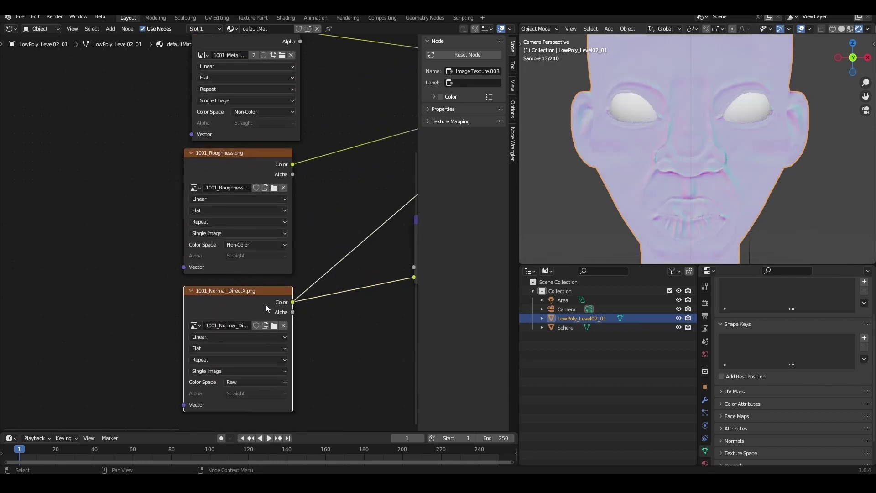
scroll(265, 305, "down", 2)
scroll(241, 262, "down", 1)
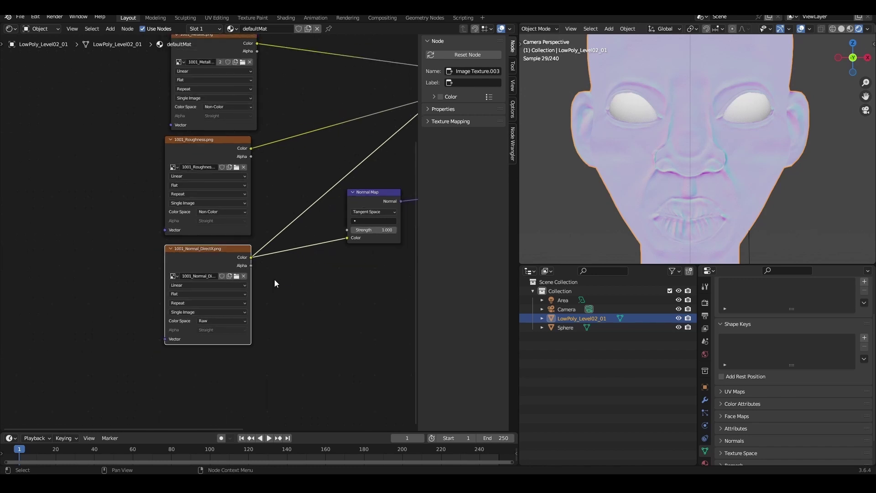
scroll(275, 284, "down", 1)
scroll(751, 126, "down", 3)
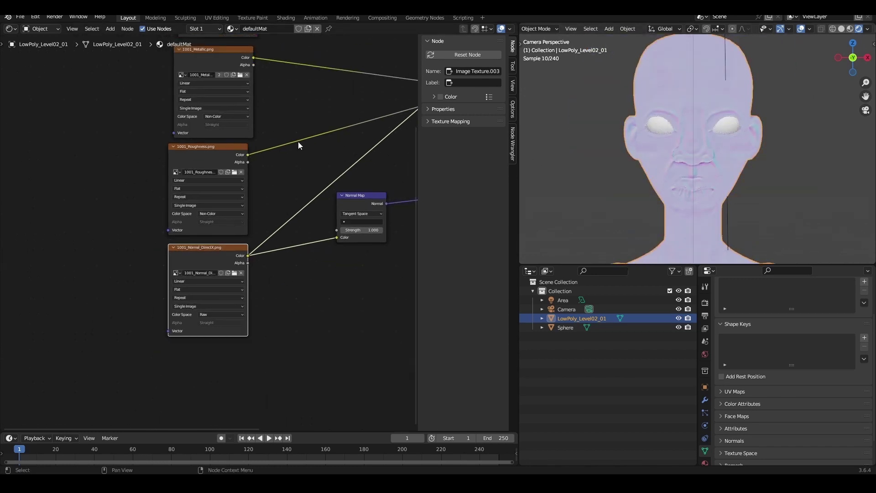
middle_click_drag(298, 145, 254, 189)
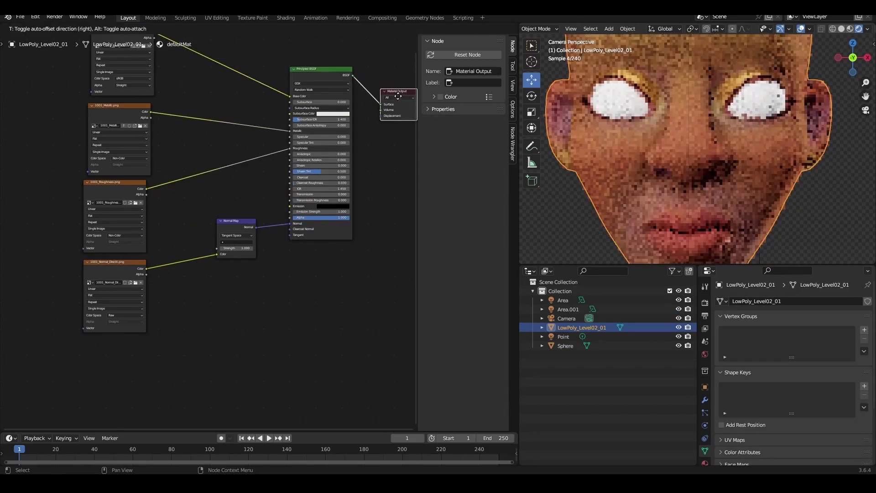
left_click(398, 96)
Step: Duplicate the 1001_Normal_DirectX.png texture node
scroll(302, 261, "down", 2)
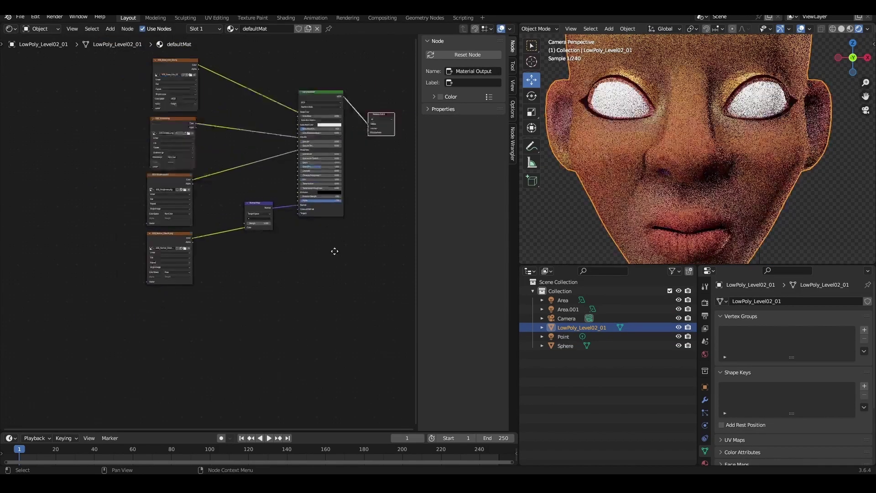
left_click(183, 230)
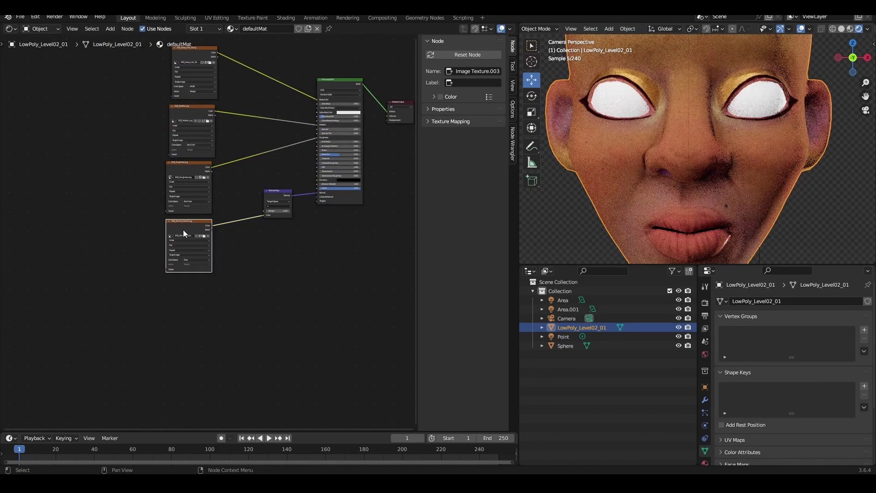
key("shift+d")
Step: Load DisplacementTest_02.tif into the duplicated texture node with Non-Color colour space
left_click(255, 314)
scroll(257, 317, "up", 3)
middle_click_drag(257, 319, 258, 267)
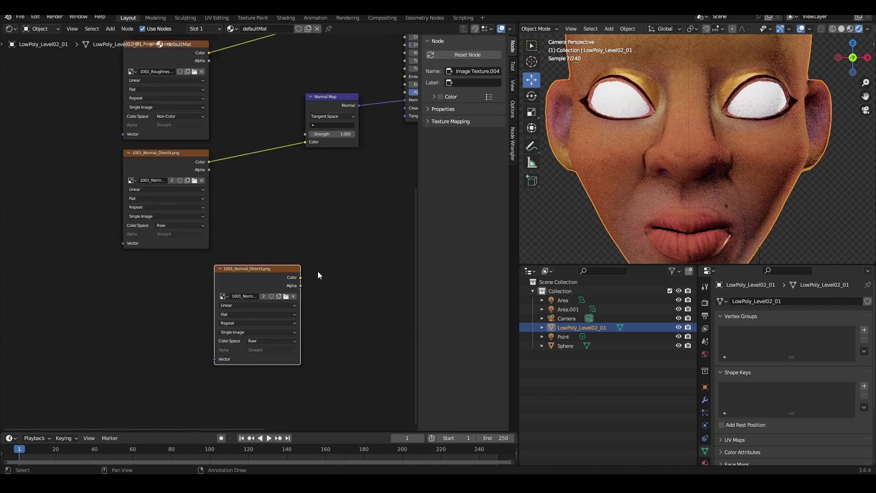
scroll(236, 265, "up", 1)
left_click(300, 303)
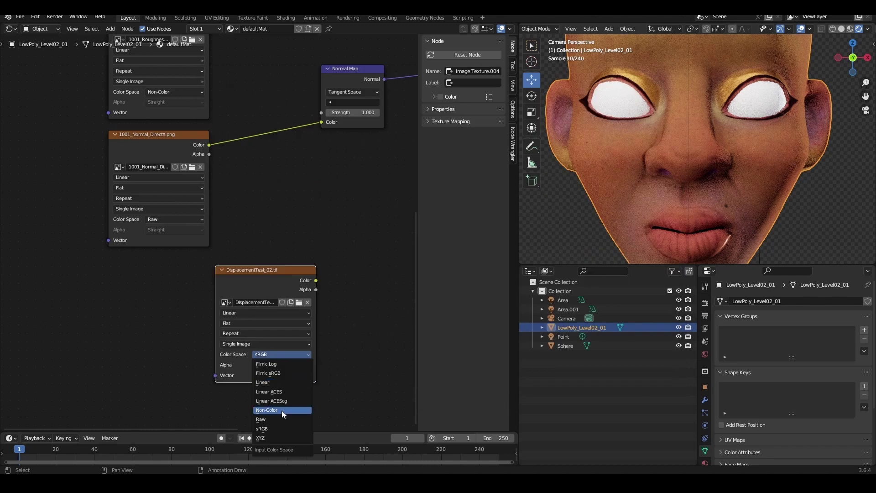
left_click(281, 410)
scroll(347, 300, "down", 3)
scroll(252, 281, "down", 1)
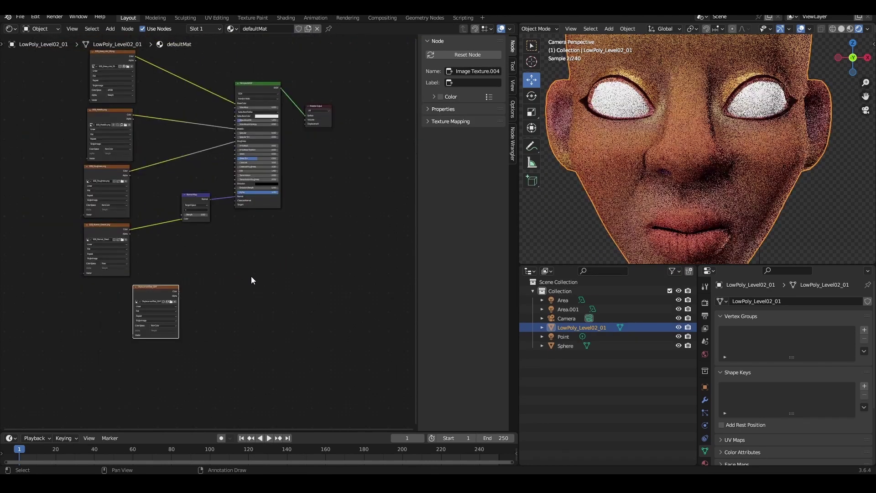
Step: Add a Displacement node fed by the image Color into Height, with Midlevel 0
key("shift+a")
type("dis")
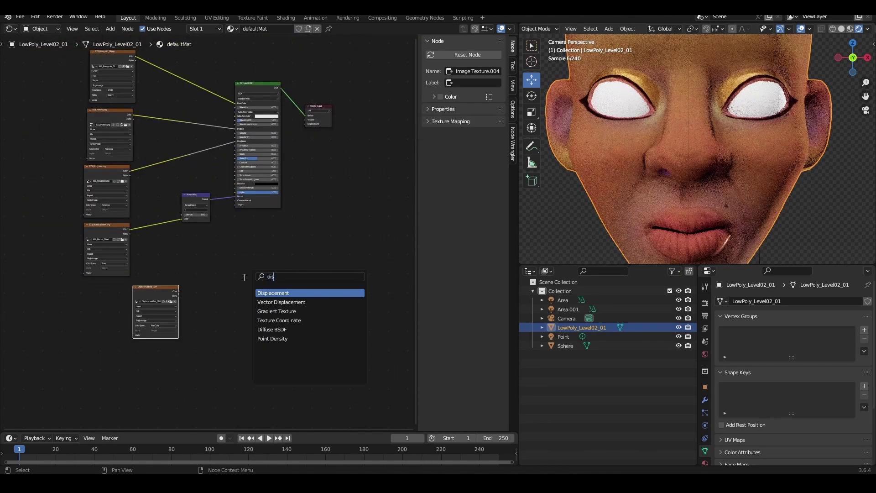
left_click(288, 292)
scroll(255, 283, "up", 1)
scroll(203, 320, "up", 2)
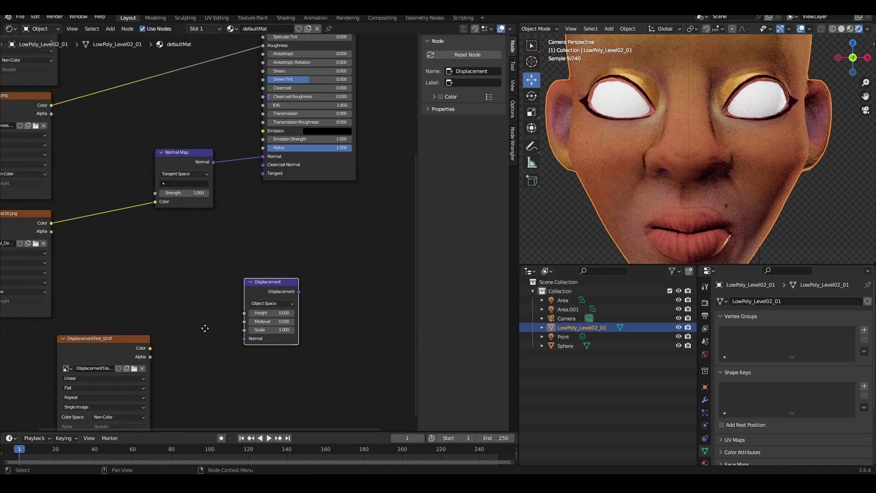
scroll(180, 299, "up", 1)
left_click_drag(177, 291, 226, 279)
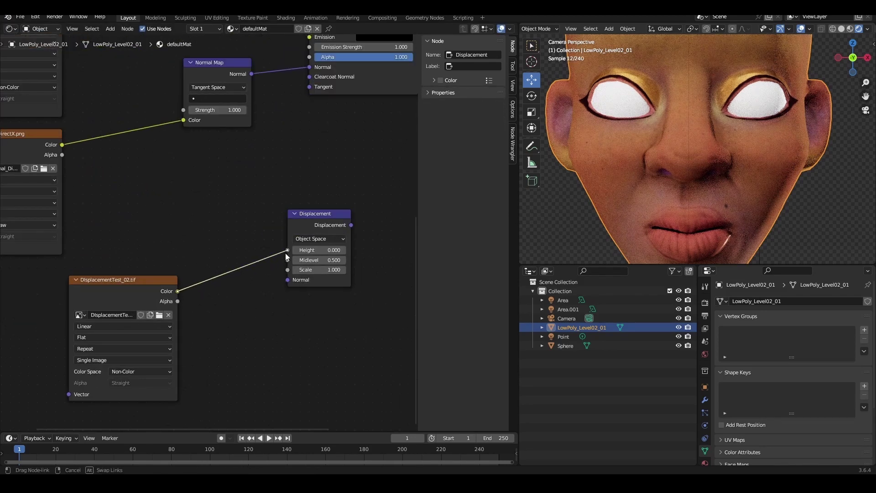
left_click_drag(287, 257, 287, 251)
scroll(212, 237, "down", 2)
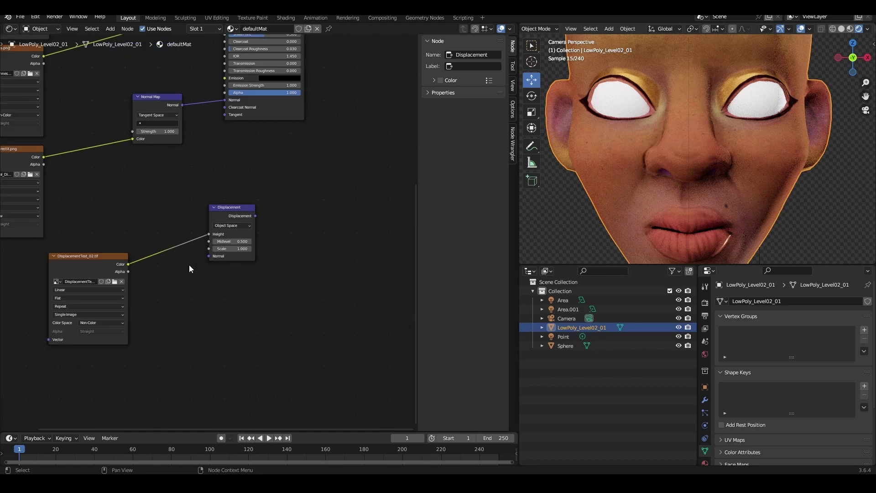
scroll(189, 265, "up", 4)
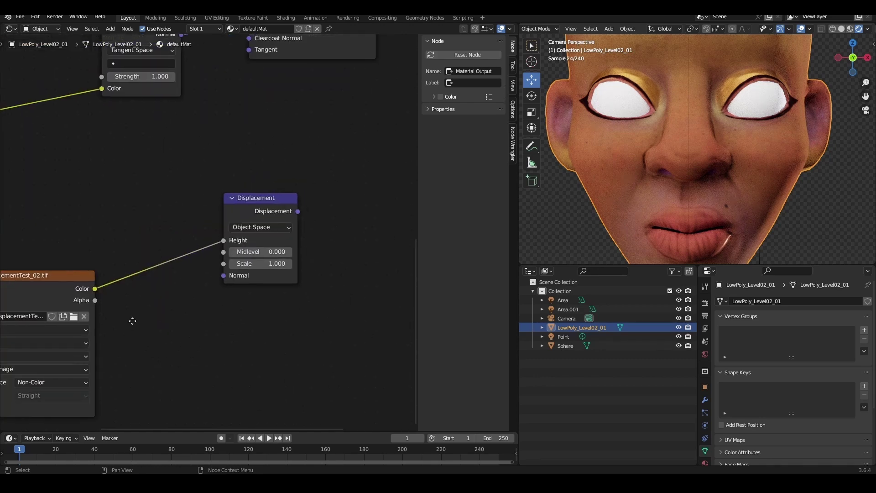
key("KP_Decimal")
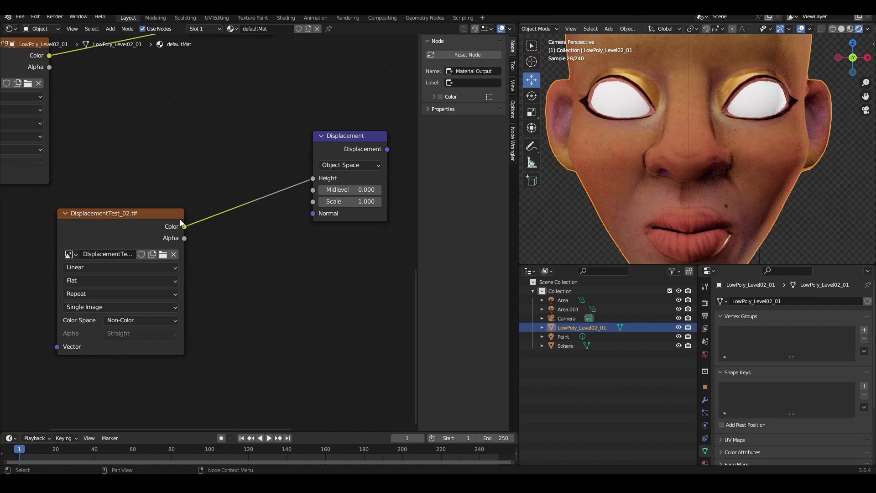
middle_click_drag(181, 222, 53, 302)
scroll(205, 255, "down", 2)
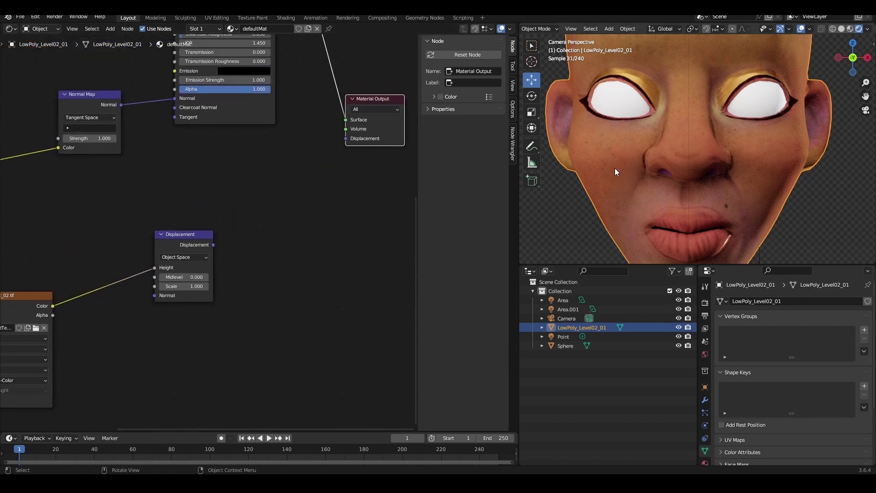
Step: Wire Displacement into the Material Output and set the material's displacement method to Displacement and Bump
left_click_drag(213, 244, 271, 209)
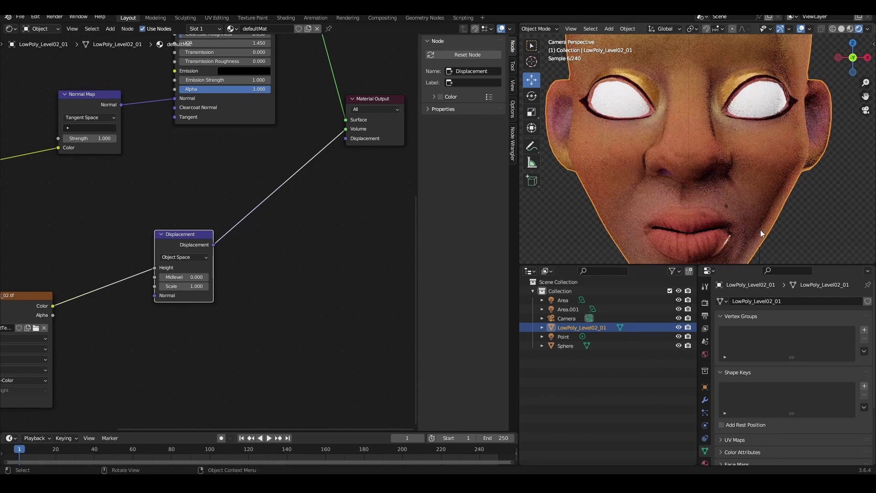
scroll(705, 423, "down", 1)
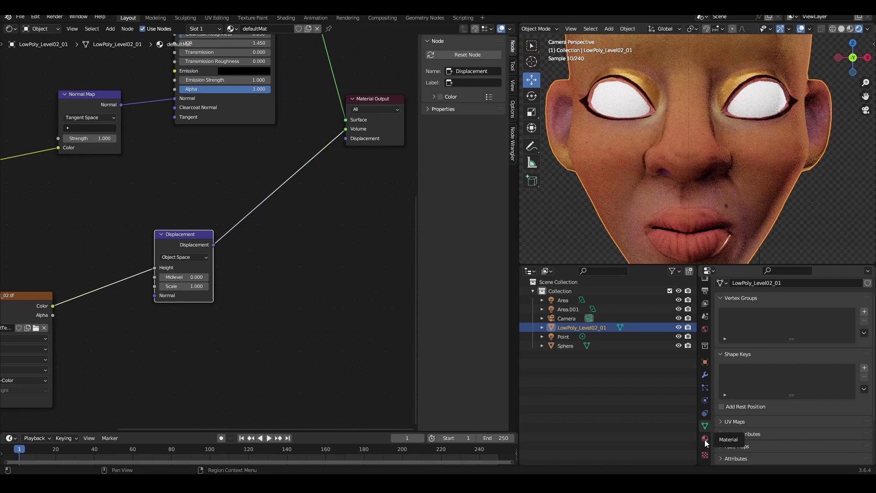
left_click(706, 440)
scroll(739, 422, "down", 5)
left_click(738, 422)
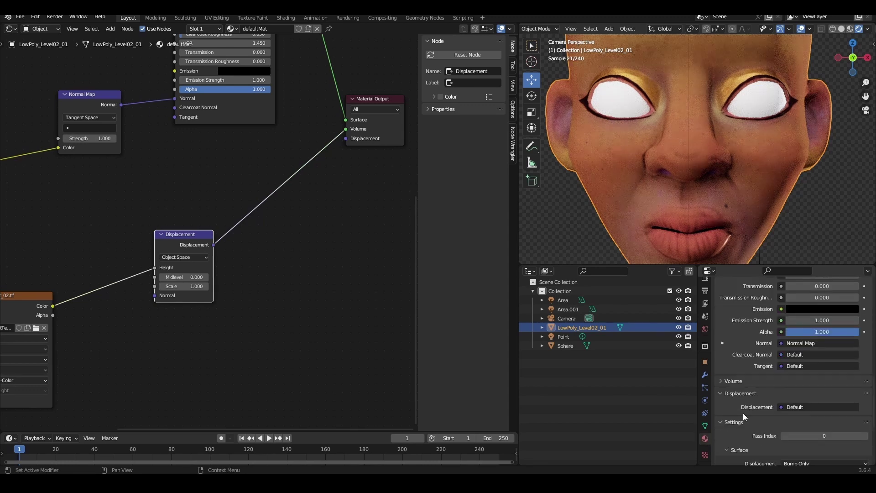
scroll(743, 413, "down", 5)
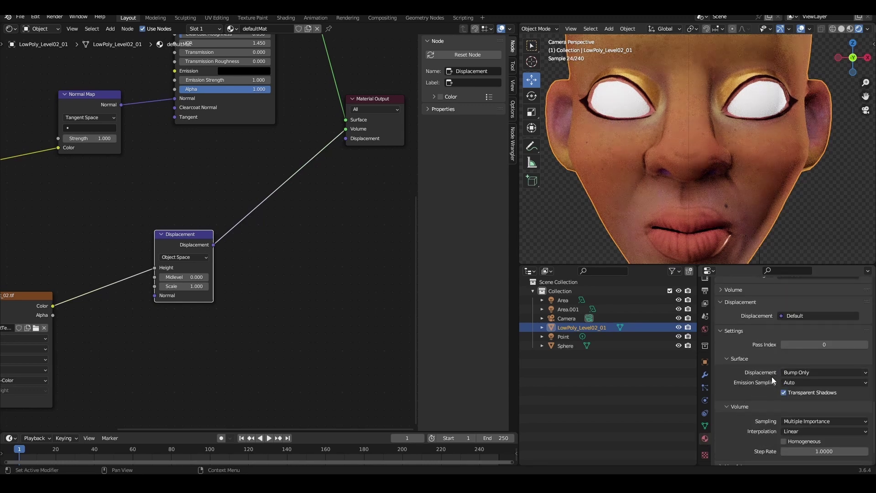
middle_click_drag(74, 202, 207, 256)
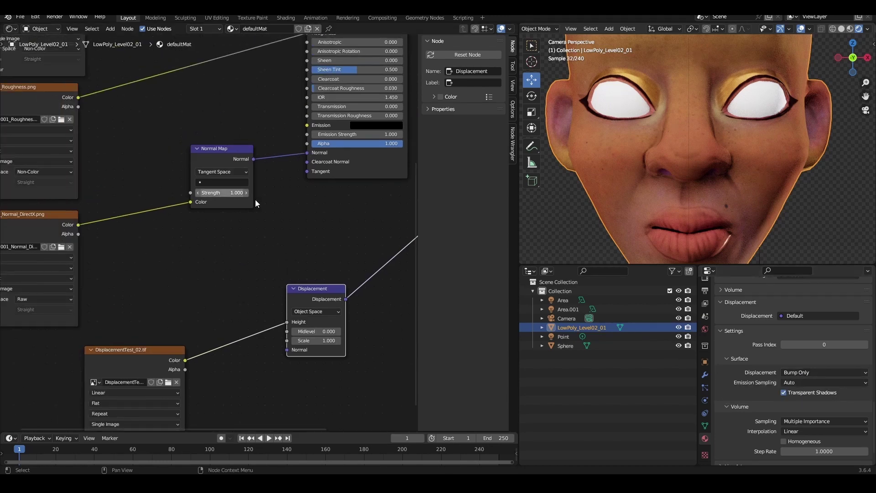
left_click(797, 373)
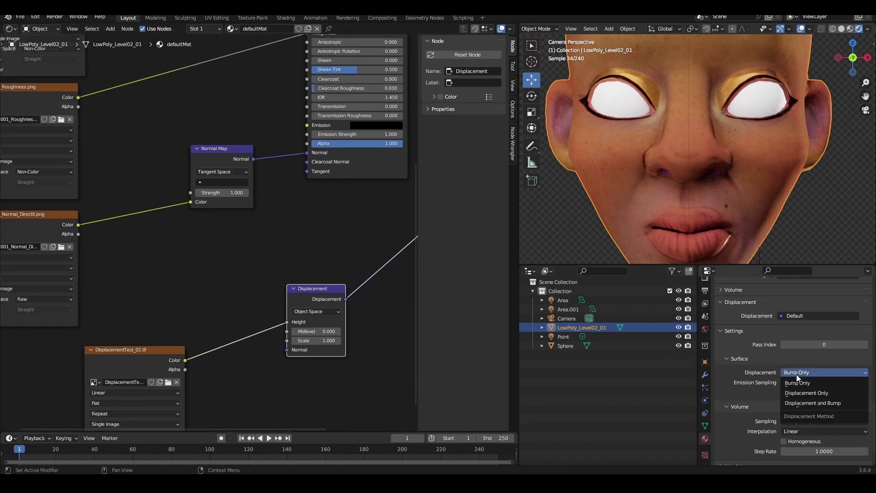
left_click(806, 404)
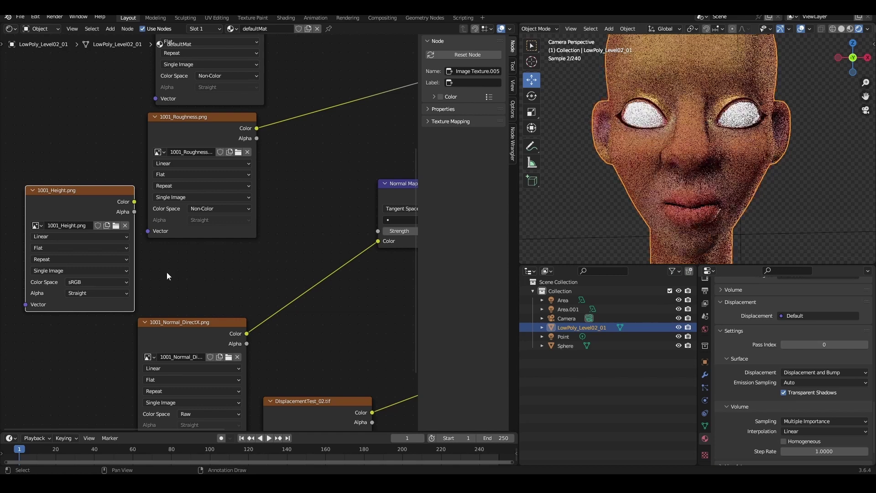
Step: Set 1001_Height.png to Non-Color and insert a Bump node it drives between Normal Map and shader
left_click(95, 283)
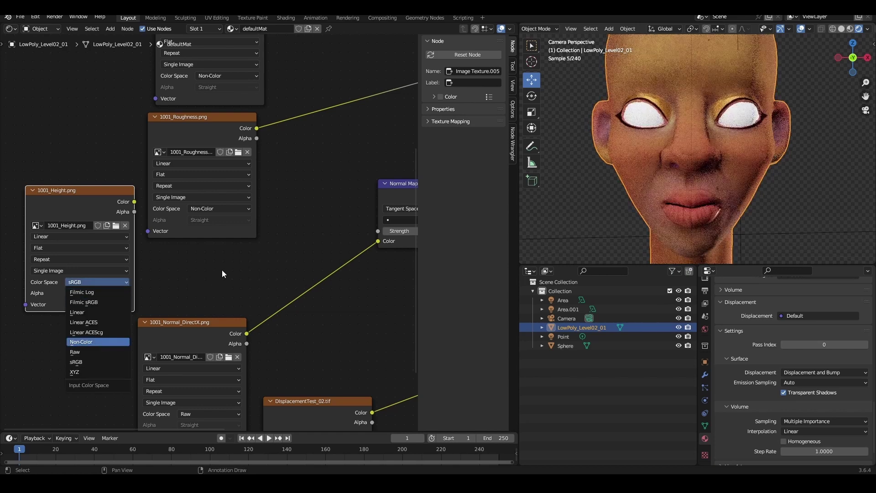
left_click(90, 342)
key("shift+a")
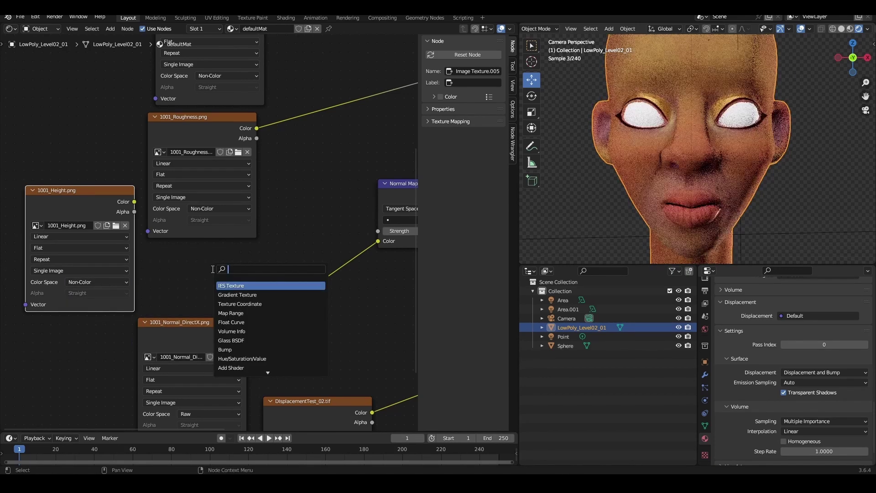
type("bum")
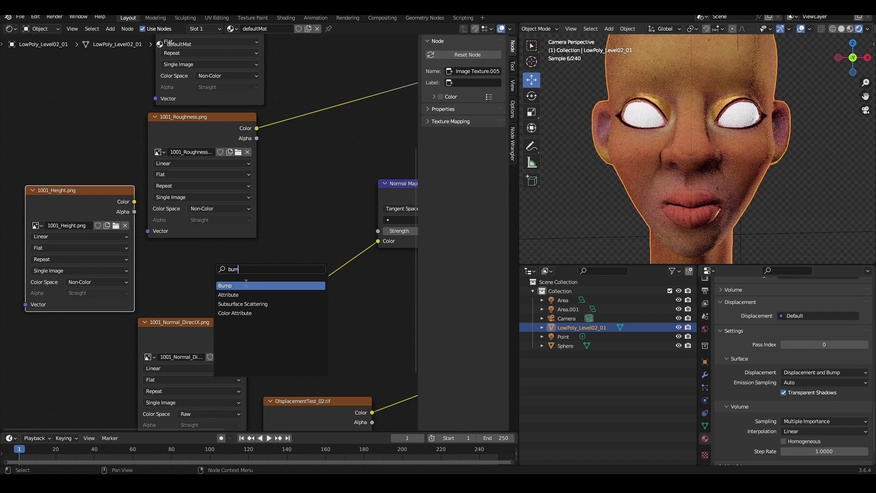
left_click(246, 284)
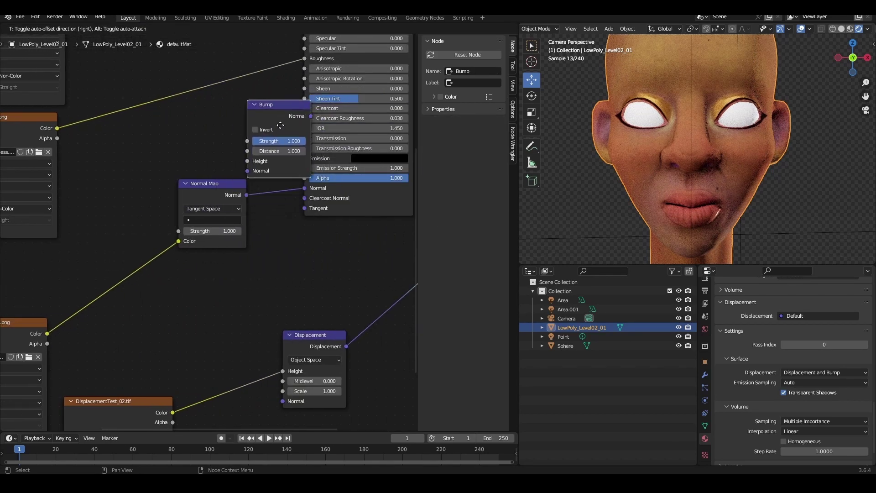
left_click(317, 148)
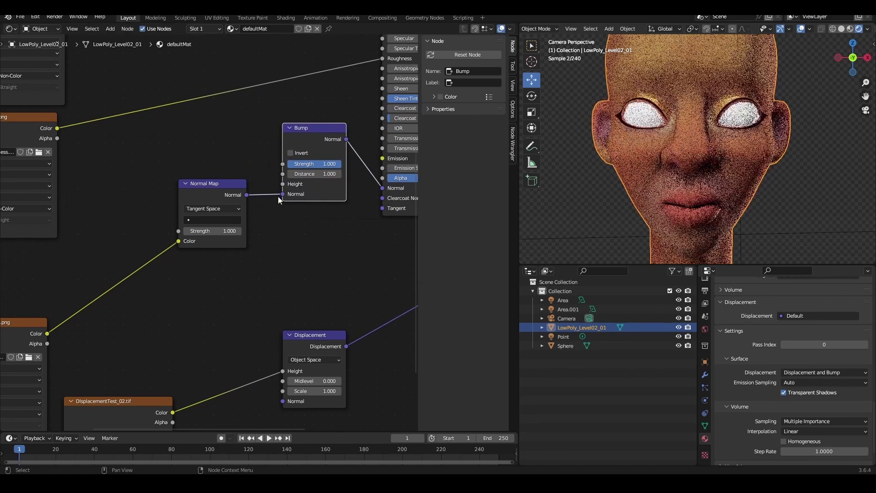
middle_click_drag(146, 249, 223, 266)
left_click_drag(202, 249, 338, 286)
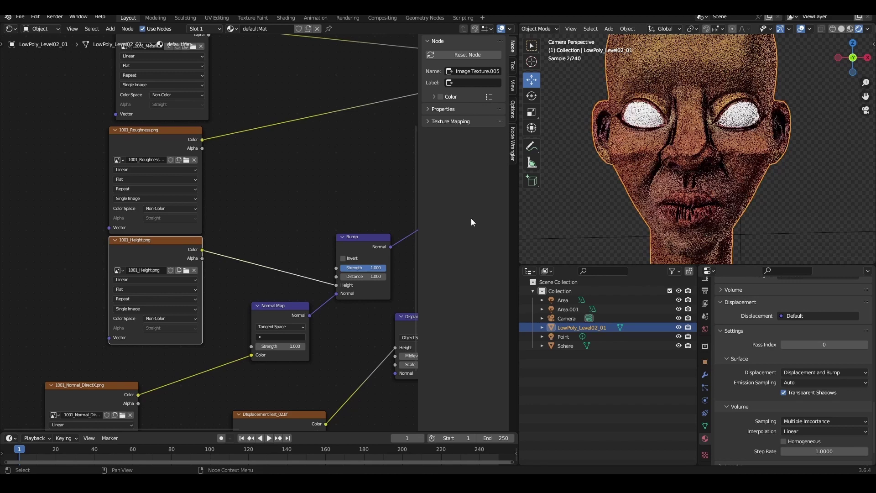
Step: Set the Bump Strength to 0.1, correcting an initial 0.08
scroll(738, 127, "up", 4)
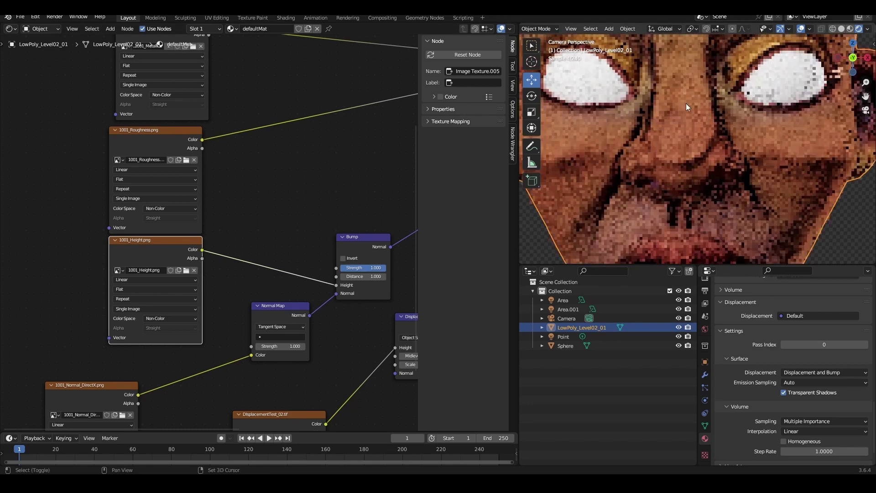
scroll(699, 171, "up", 2)
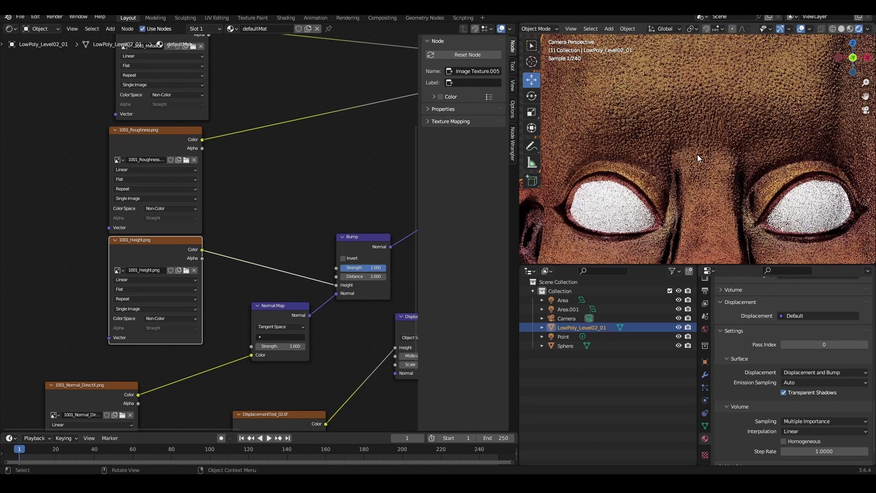
scroll(245, 221, "up", 1)
scroll(306, 267, "up", 2)
scroll(320, 279, "up", 1)
left_click(342, 291)
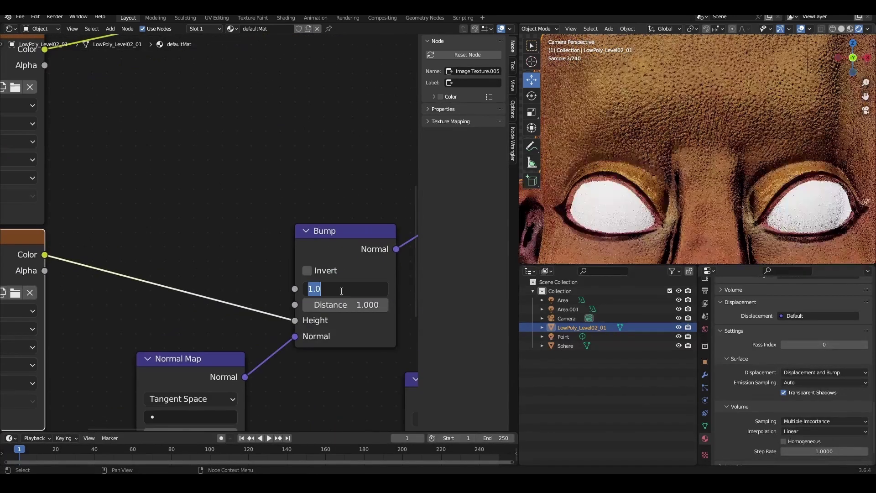
type("0.08")
key("Return")
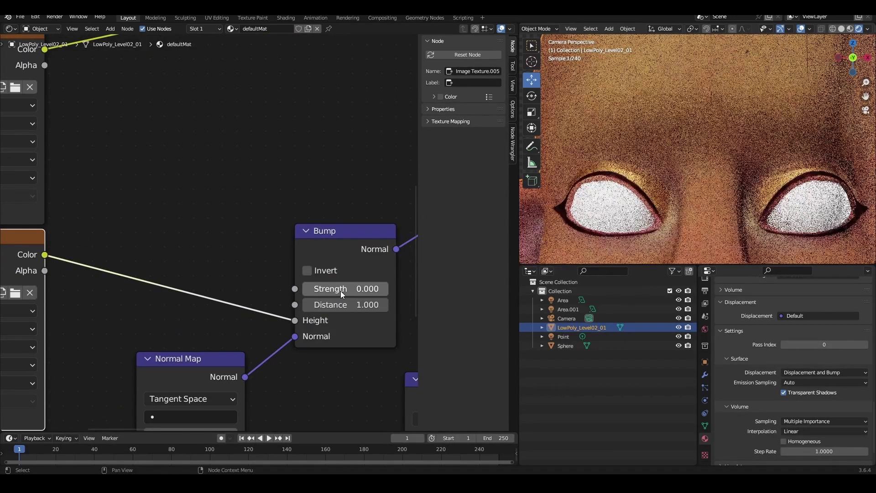
scroll(340, 291, "up", 2)
left_click(315, 283)
key("BackSpace")
key("BackSpace")
type("1")
key("Return")
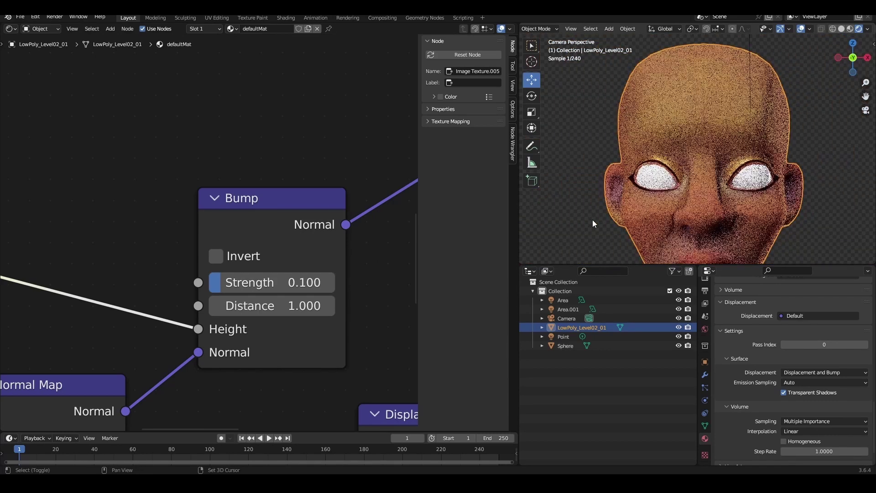
Step: Pan the render to the lower face and bring the image texture nodes into view
middle_click_drag(601, 214, 600, 147, "shift")
middle_click_drag(147, 313, 209, 125)
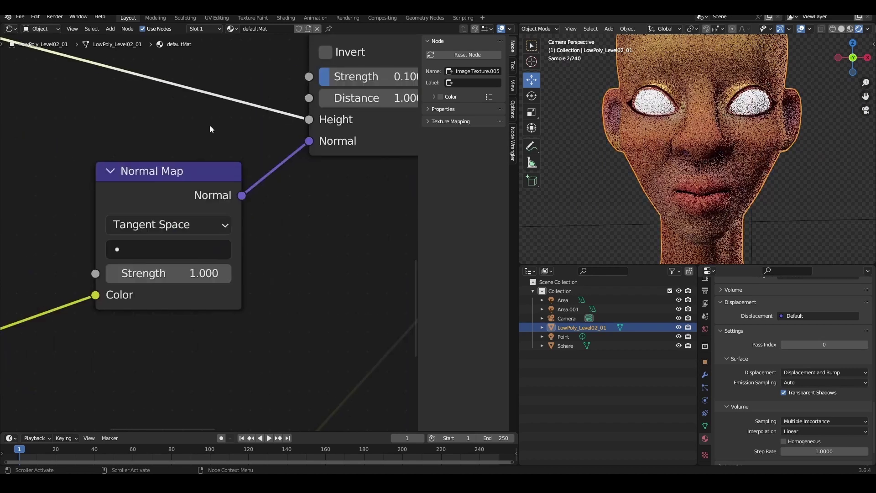
scroll(209, 125, "down", 2)
scroll(182, 182, "down", 1)
mouse_move(56, 326)
middle_mouse_down()
mouse_move(126, 208)
mouse_move(261, 203)
middle_mouse_up()
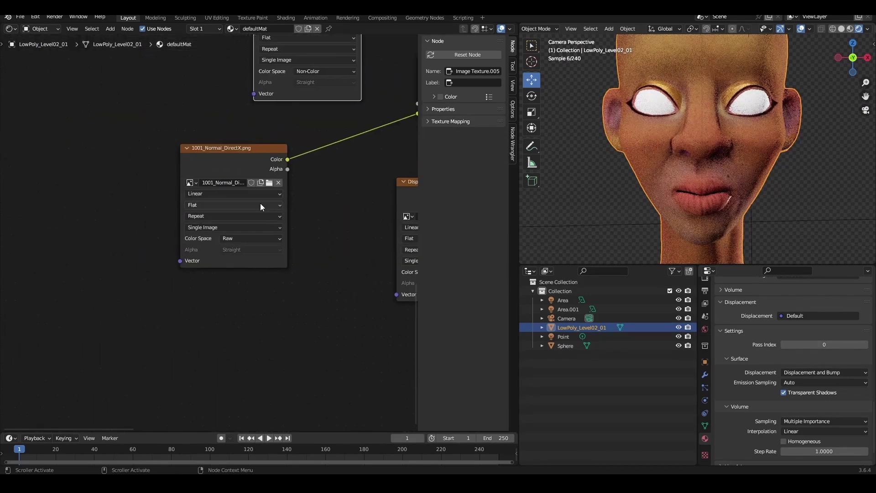
Step: Preview the DirectX normal map and move the displacement texture node down for space
scroll(250, 250, "up", 1)
scroll(224, 195, "up", 2)
left_click(225, 196, "ctrl+shift")
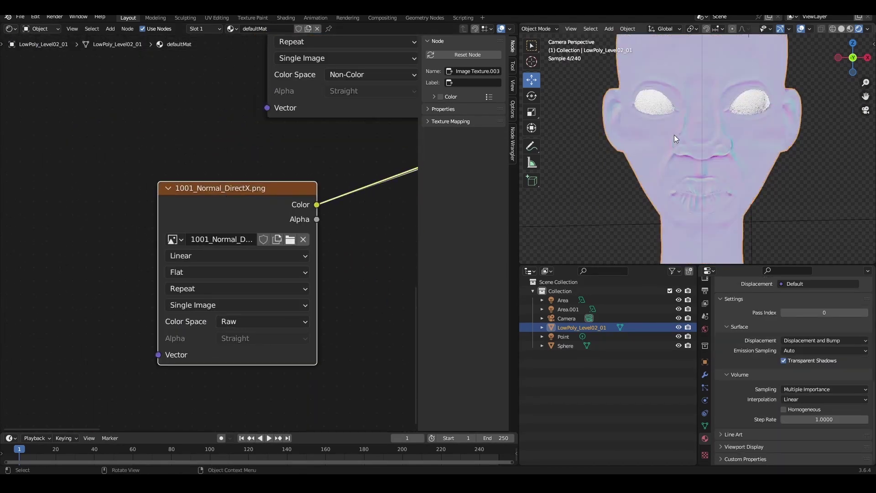
scroll(673, 155, "up", 3)
scroll(675, 156, "up", 2)
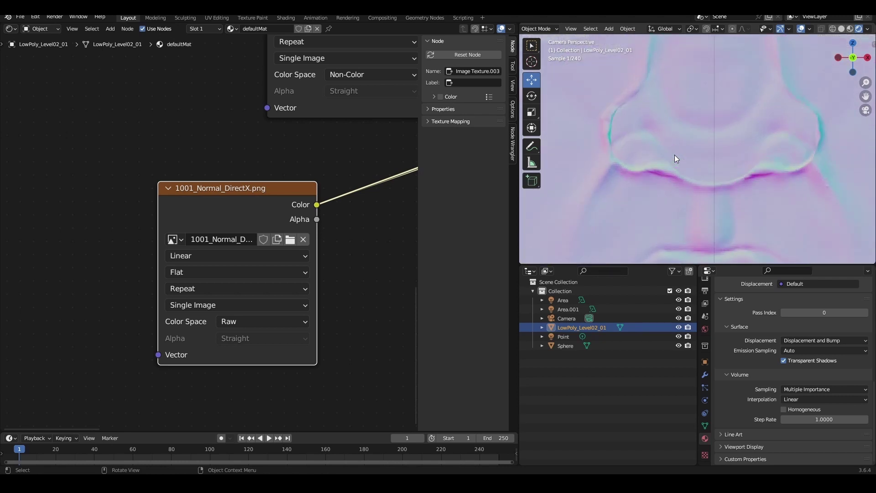
middle_click_drag(335, 247, 287, 245)
scroll(286, 246, "down", 2)
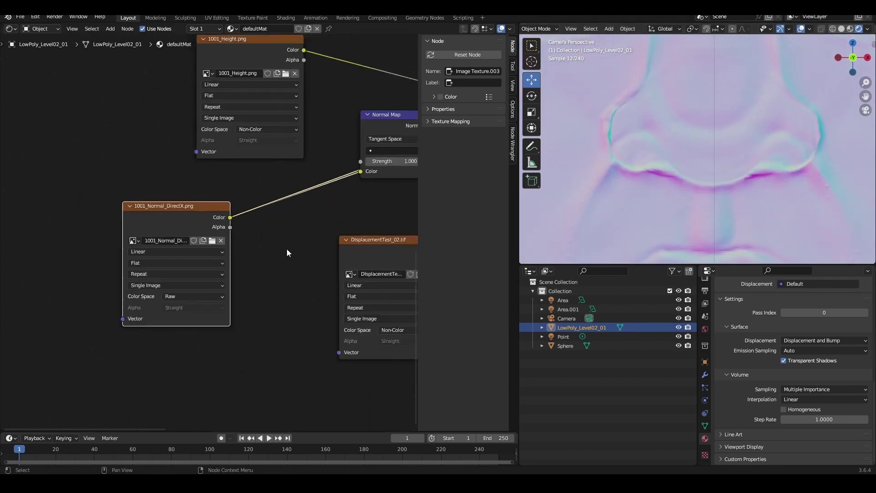
scroll(286, 248, "down", 1)
left_click_drag(335, 241, 335, 271)
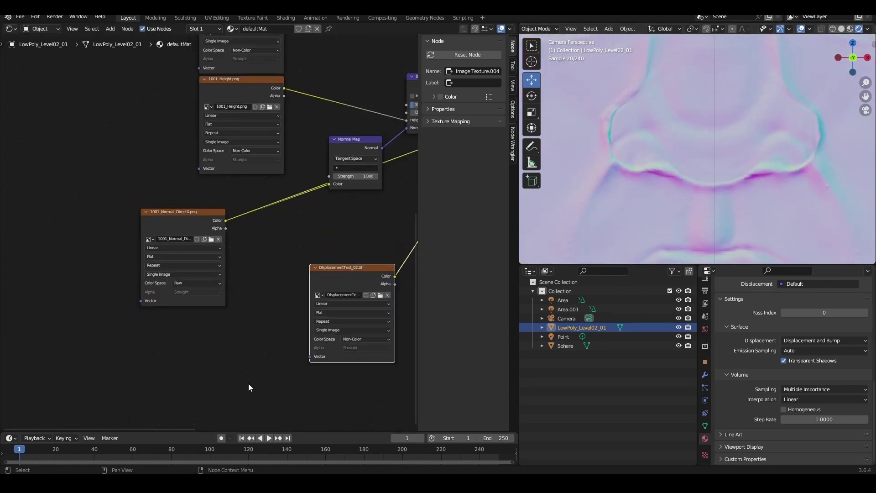
scroll(319, 229, "up", 1)
Step: Add an RGB Curves node onto the DirectX-to-Normal Map link
key("shift+a")
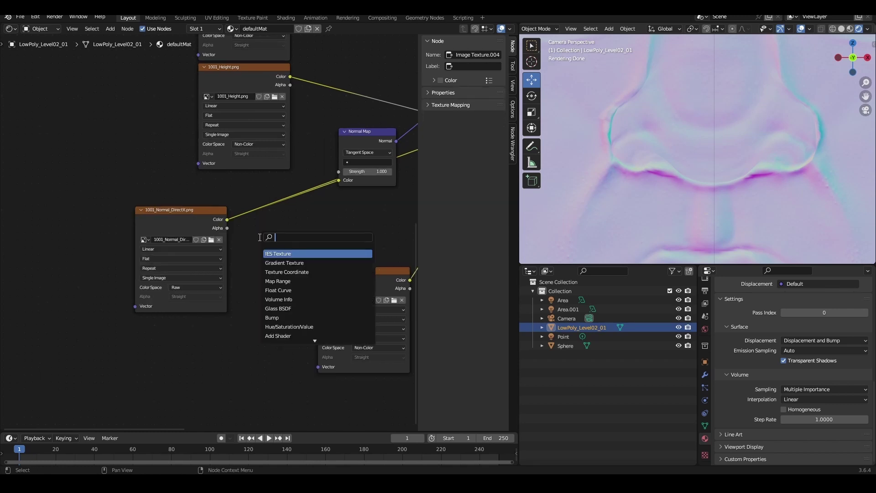
type("rg")
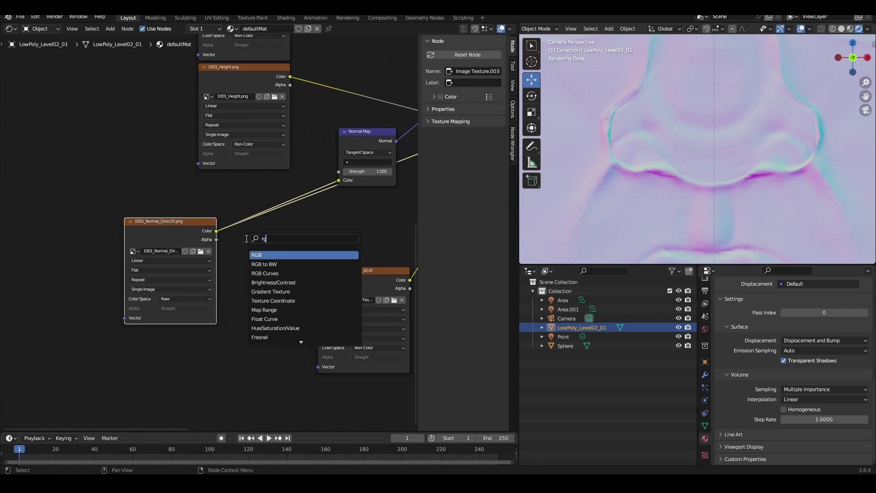
left_click(265, 273)
left_click(282, 224)
scroll(203, 263, "up", 1)
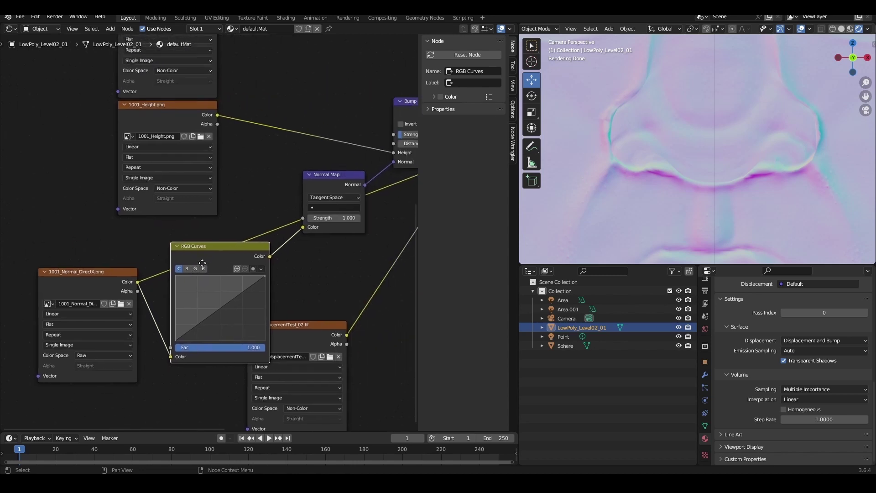
scroll(203, 263, "down", 1)
scroll(179, 251, "down", 1)
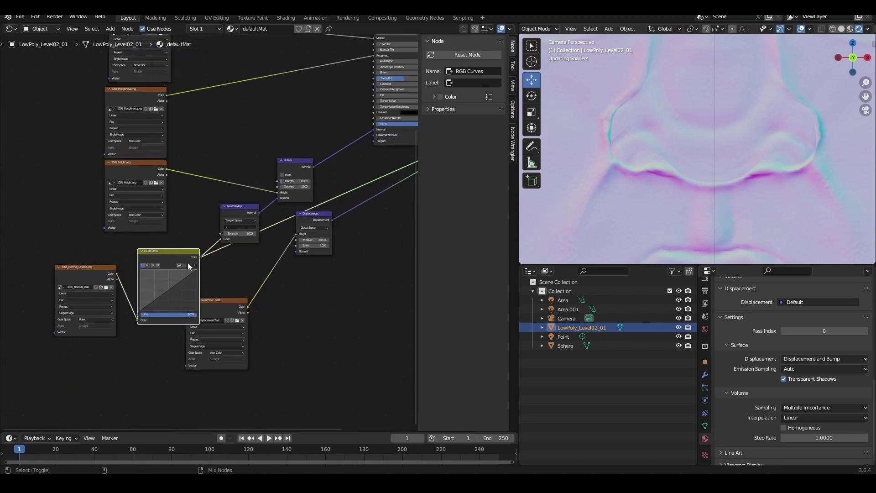
scroll(187, 262, "up", 1)
scroll(197, 275, "up", 2)
scroll(196, 275, "up", 1)
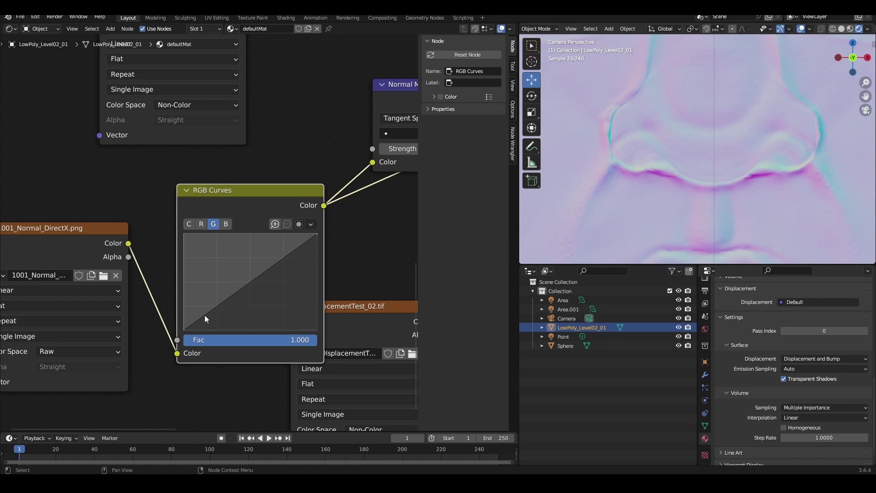
Step: Invert the green channel by flipping the G curve from 1.0 down to 0.0
left_click(185, 330)
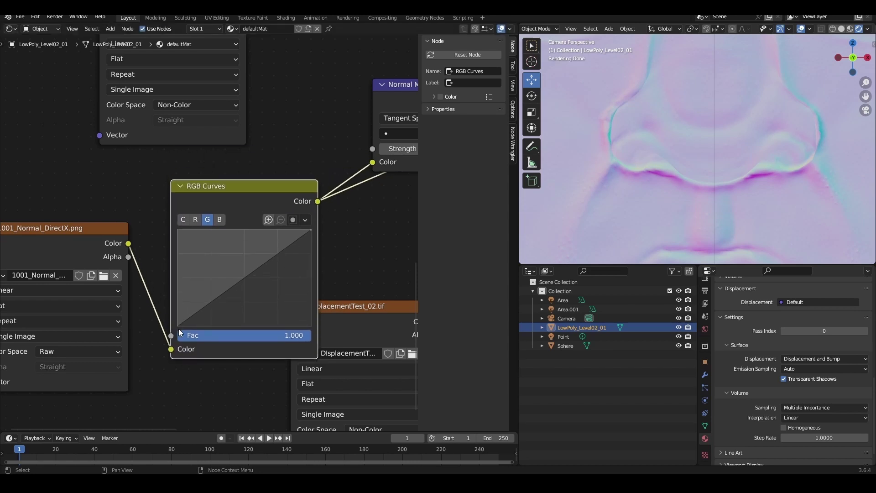
left_click_drag(179, 325, 179, 231)
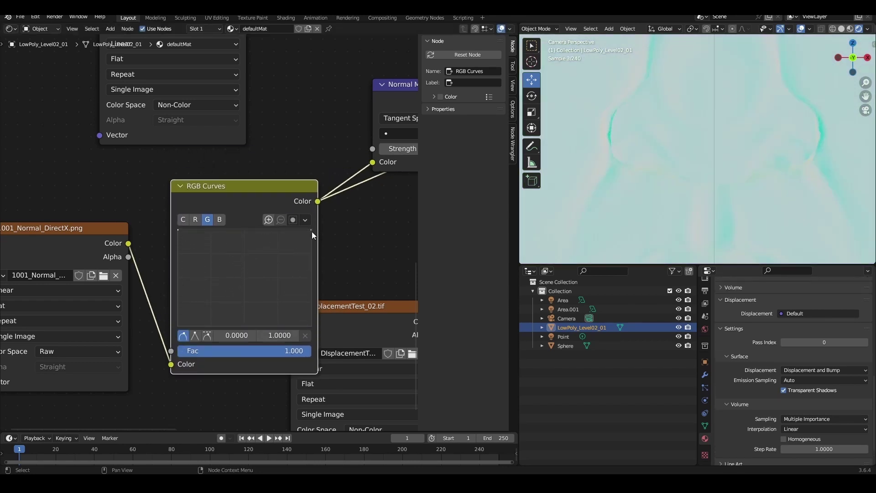
left_click_drag(311, 231, 311, 326)
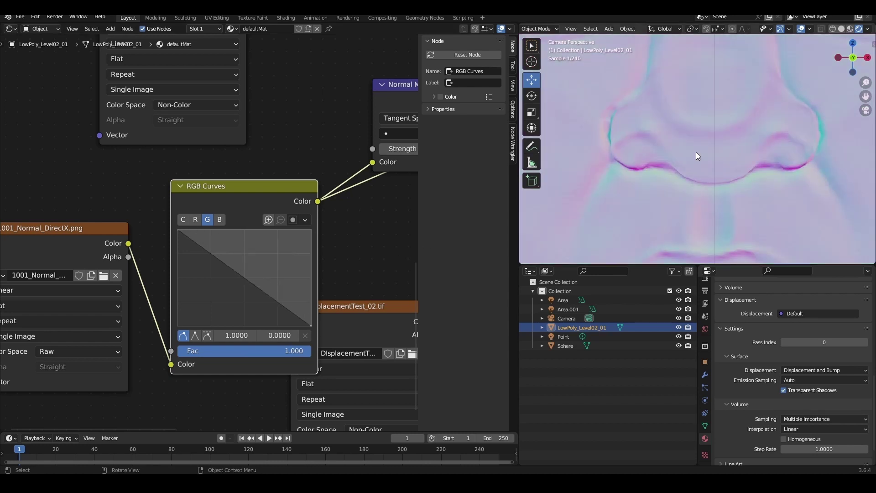
scroll(728, 152, "down", 2)
scroll(728, 152, "down", 3)
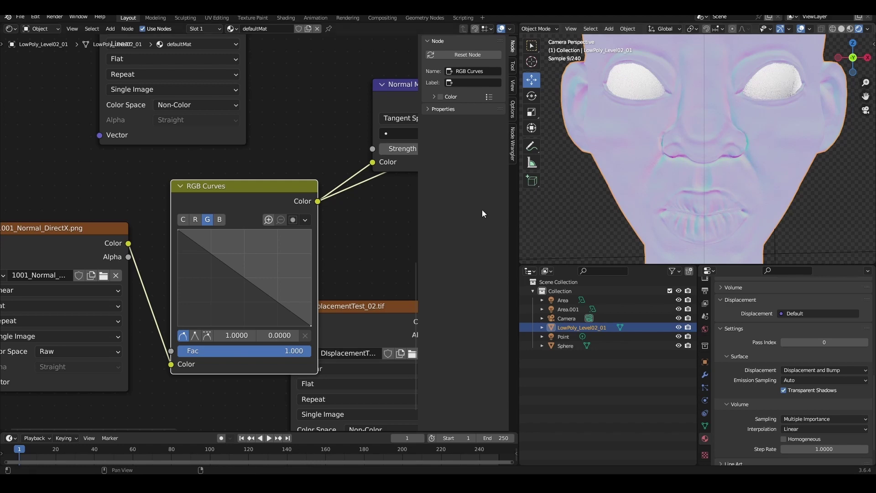
scroll(372, 239, "down", 1)
scroll(372, 236, "down", 2)
scroll(342, 212, "down", 2)
scroll(278, 183, "up", 1)
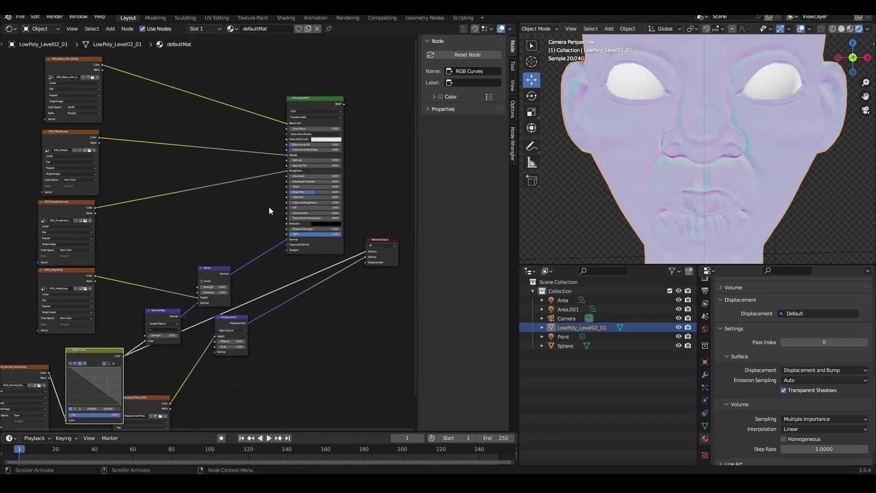
Step: Reconnect the Principled BSDF to the output and rearrange the displacement texture node
left_click(306, 100, "ctrl+shift")
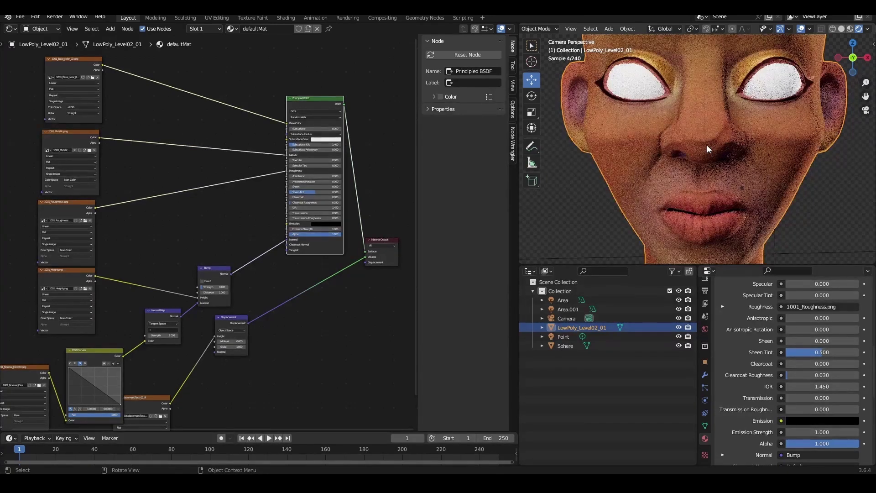
scroll(164, 296, "up", 4)
middle_click_drag(164, 296, 131, 297)
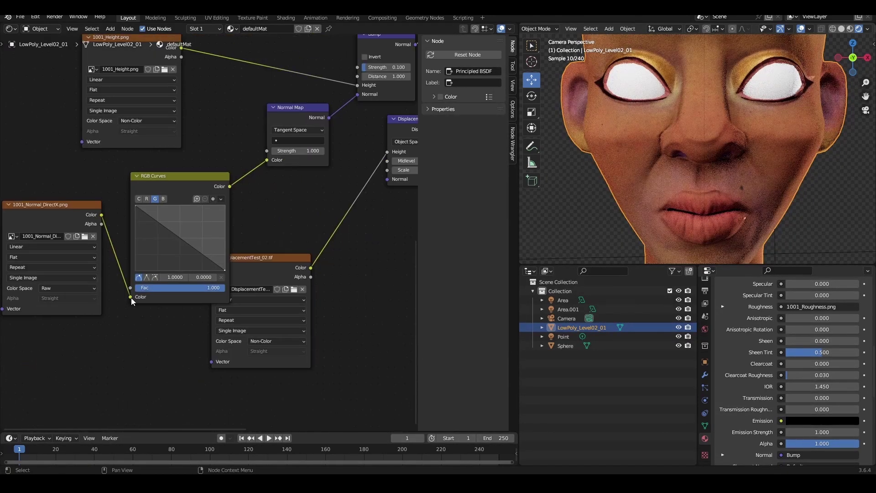
left_click_drag(246, 262, 290, 232)
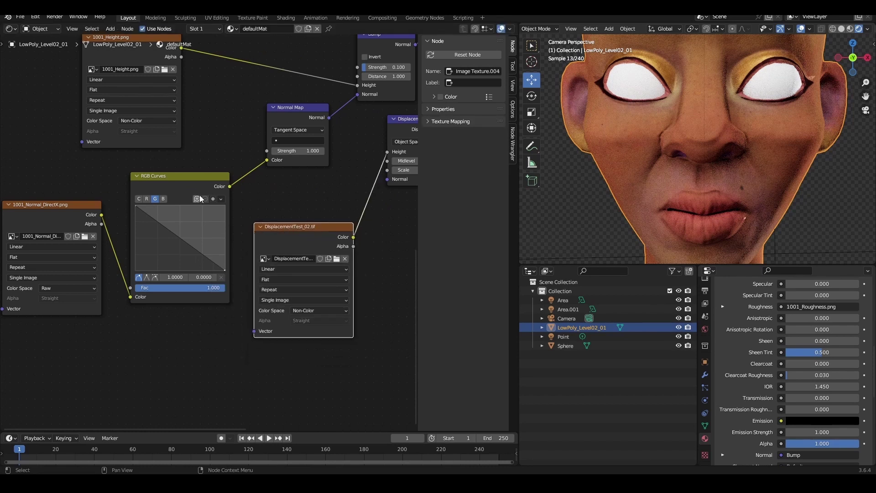
mouse_move(200, 198)
middle_mouse_down()
mouse_move(252, 206)
mouse_move(168, 213)
middle_mouse_up()
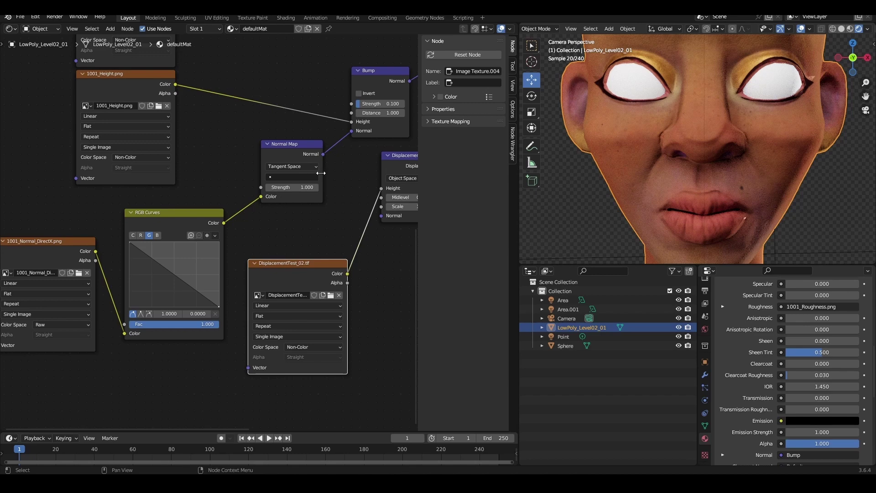
Step: Set the DisplacementTest_02.tif colour space to Raw
scroll(267, 339, "up", 1)
scroll(263, 345, "up", 1)
left_click(261, 358)
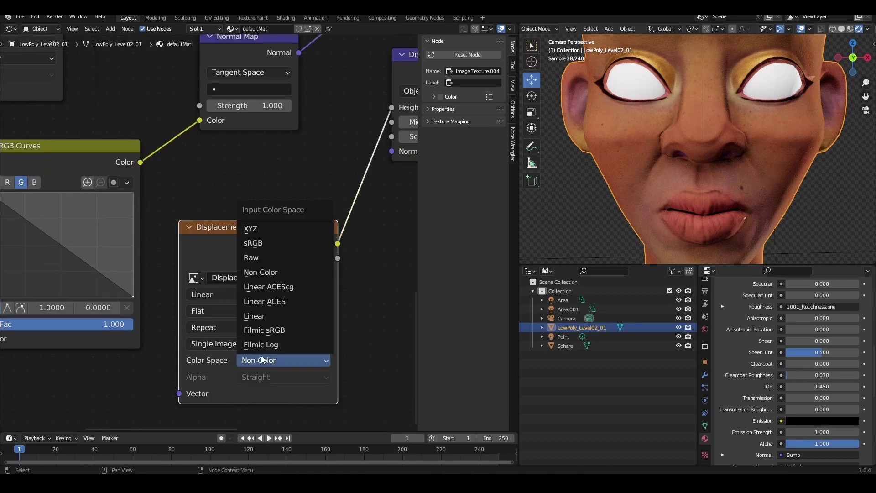
left_click(257, 258)
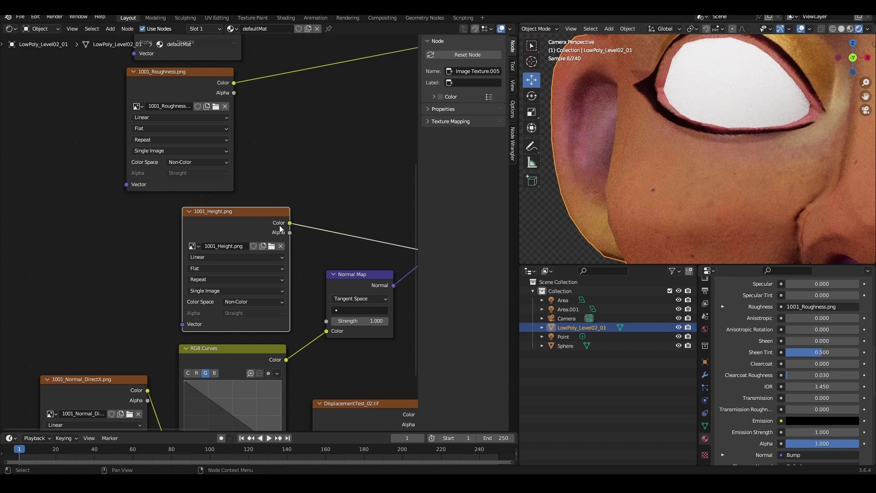
scroll(281, 228, "down", 2)
scroll(275, 232, "down", 1)
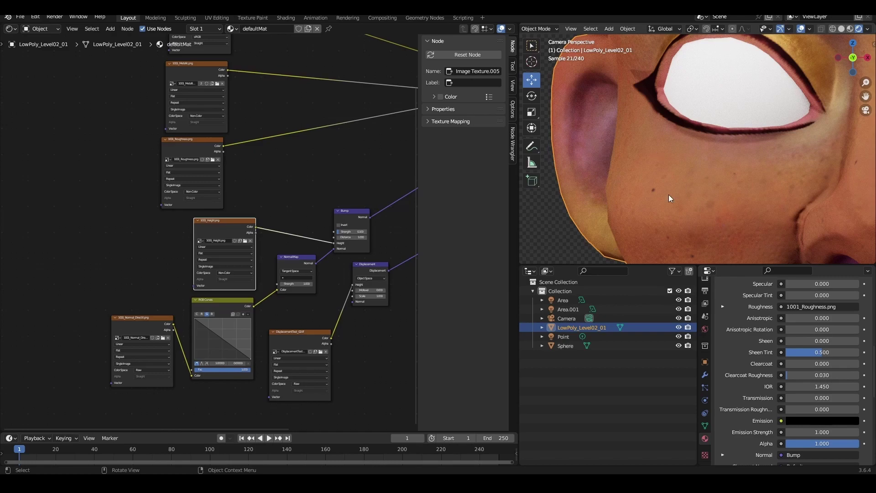
middle_click_drag(693, 219, 664, 166, "shift")
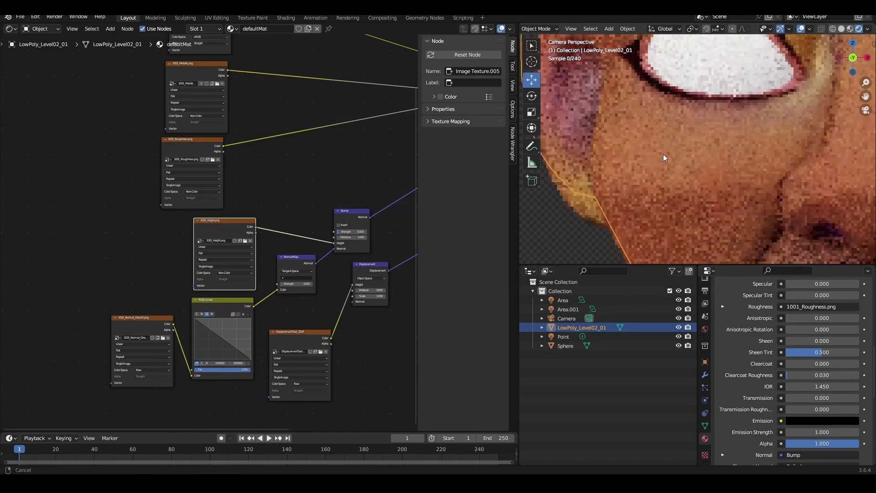
scroll(665, 167, "down", 2)
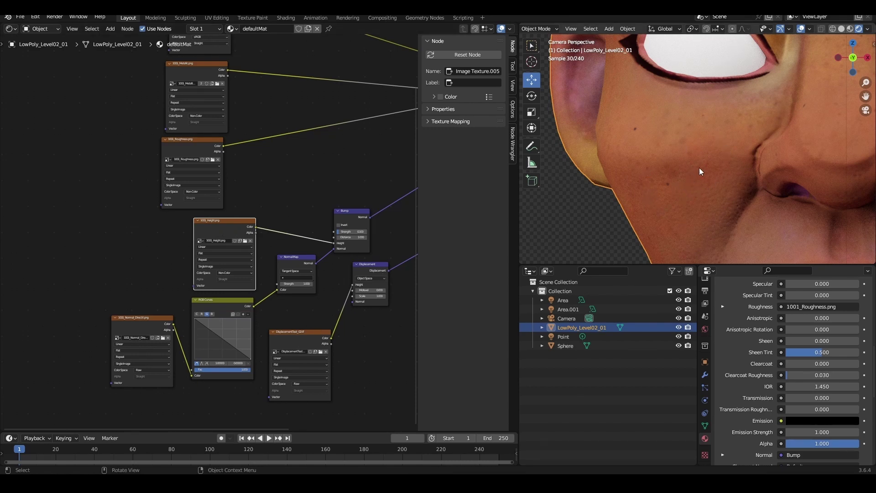
middle_click_drag(256, 229, 229, 227)
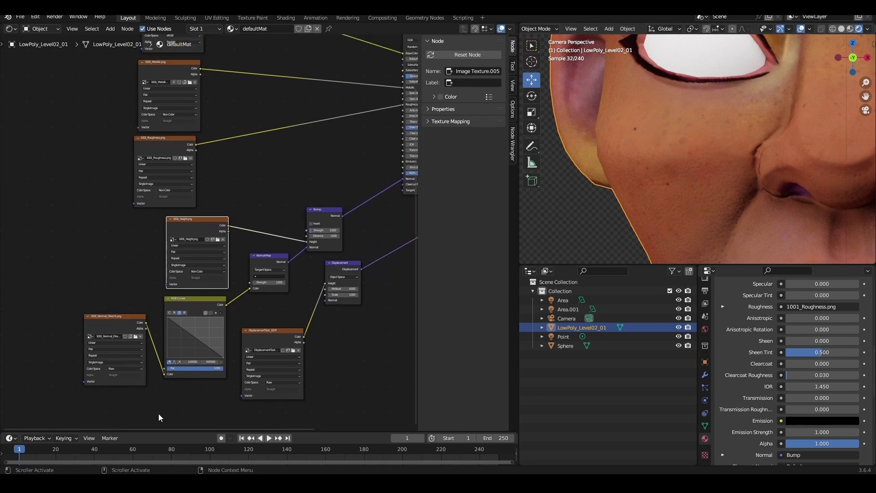
Step: Bring in the skin detail texture and insert a Mix Color node between Height and Bump
key("alt+Tab")
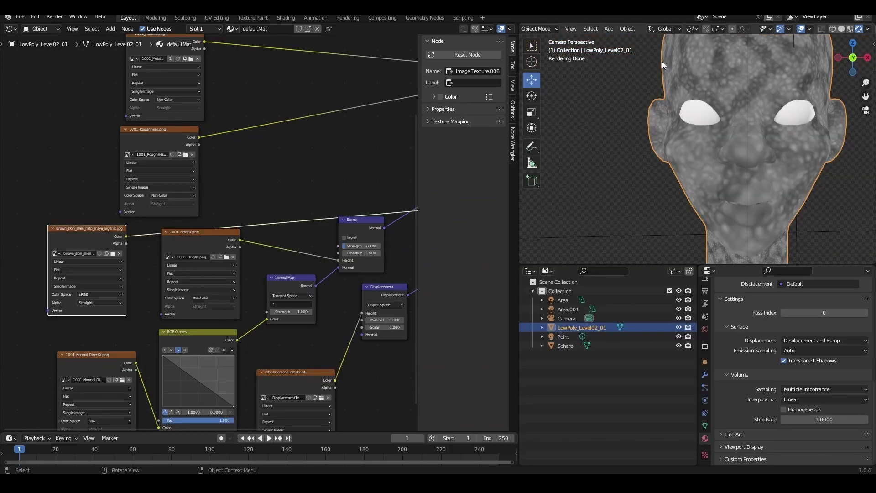
key("shift+a")
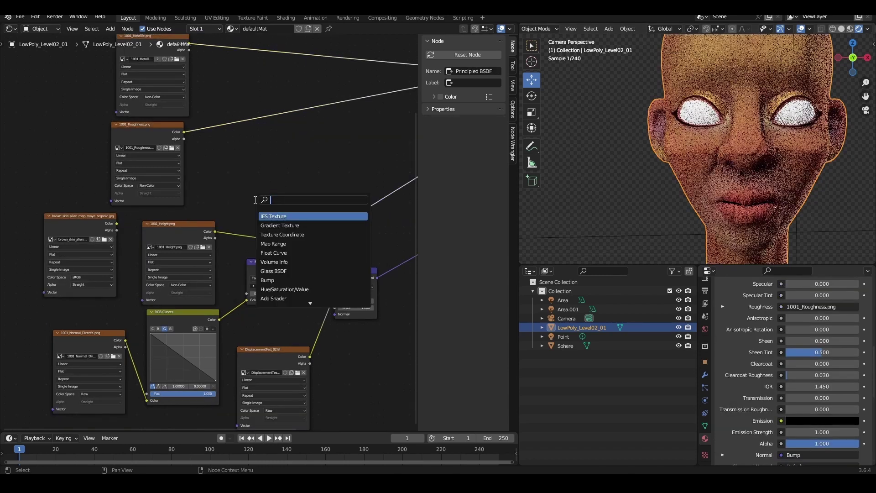
type("mix")
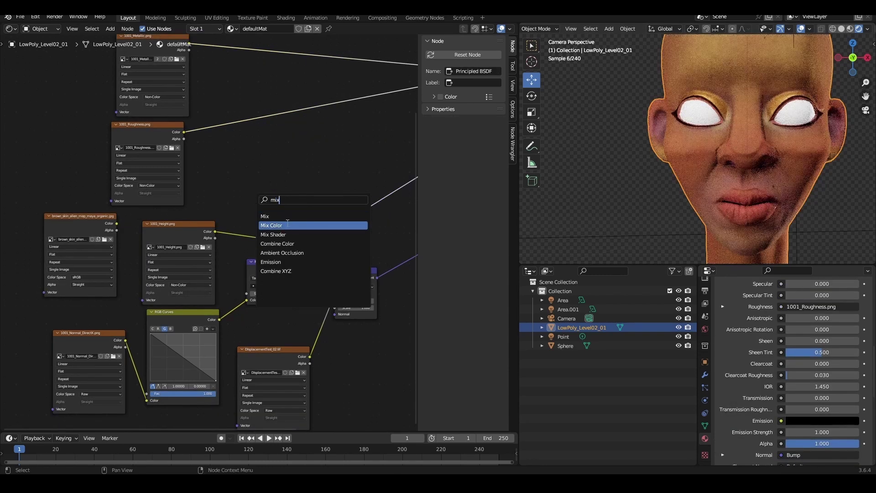
left_click(272, 225)
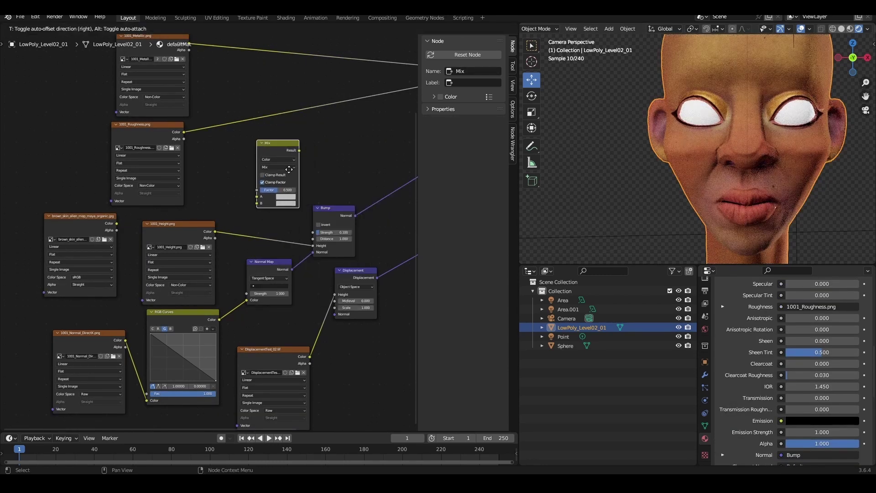
left_click(287, 204)
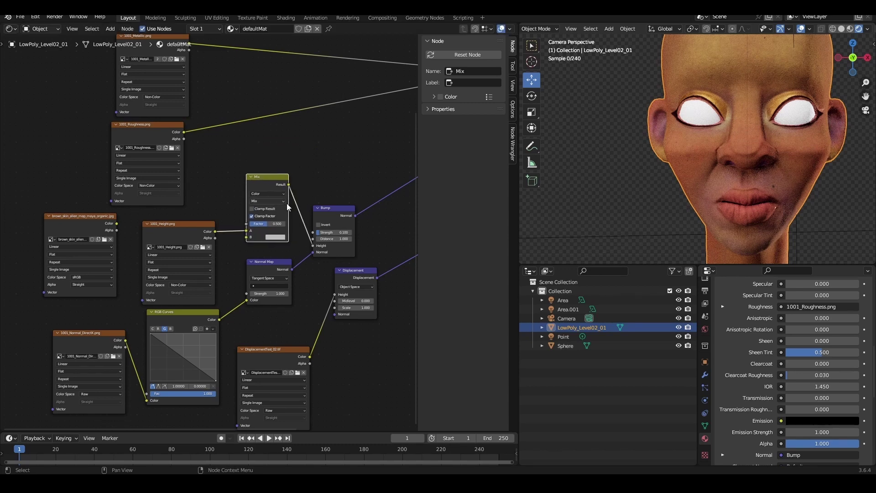
scroll(193, 234, "up", 1)
scroll(193, 235, "up", 1)
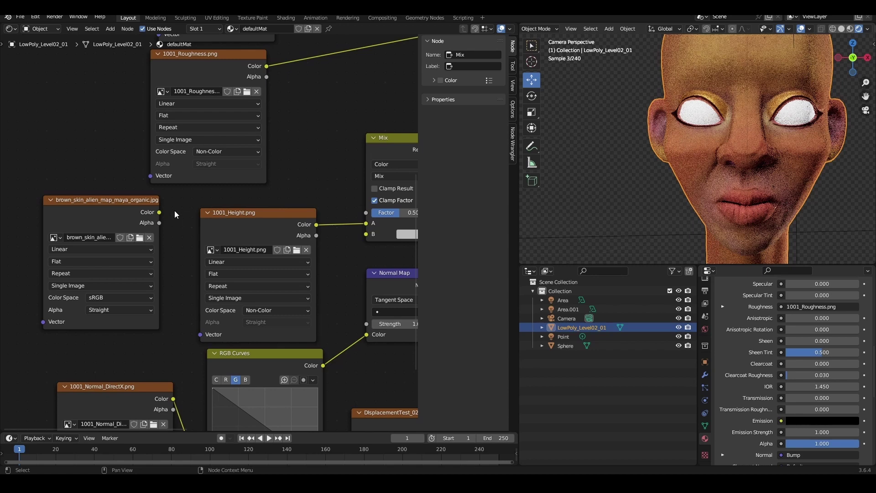
Step: Feed brown_skin_alien_map_maya_organic.jpg into the mix as Non-Color, with Multiply blend mode
mouse_move(159, 212)
left_mouse_down()
mouse_move(324, 236)
mouse_move(367, 234)
left_mouse_up()
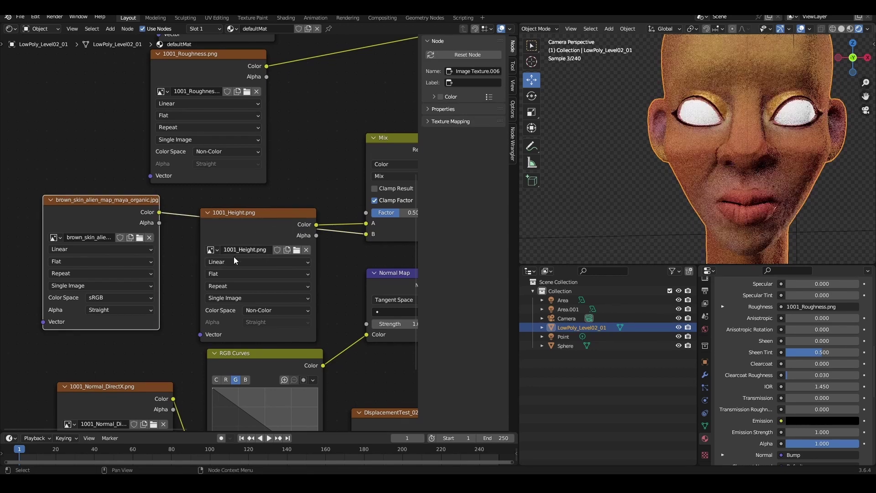
left_click(116, 298)
left_click(115, 362)
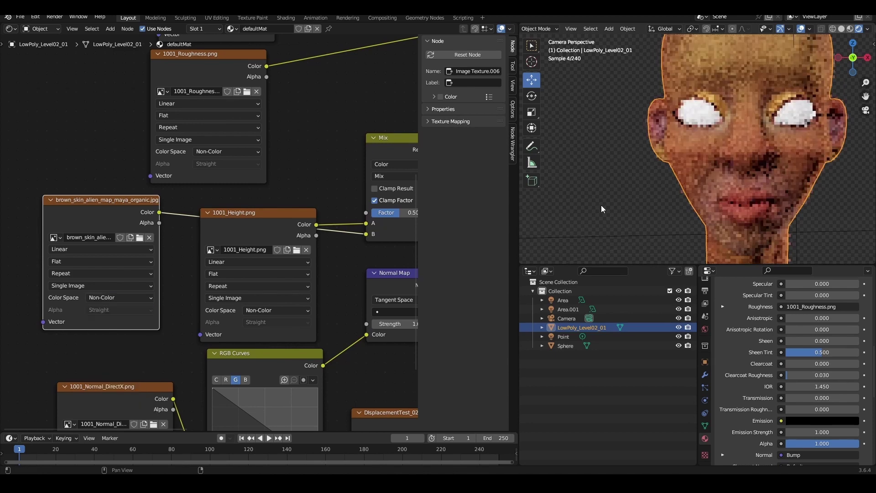
scroll(726, 130, "up", 5)
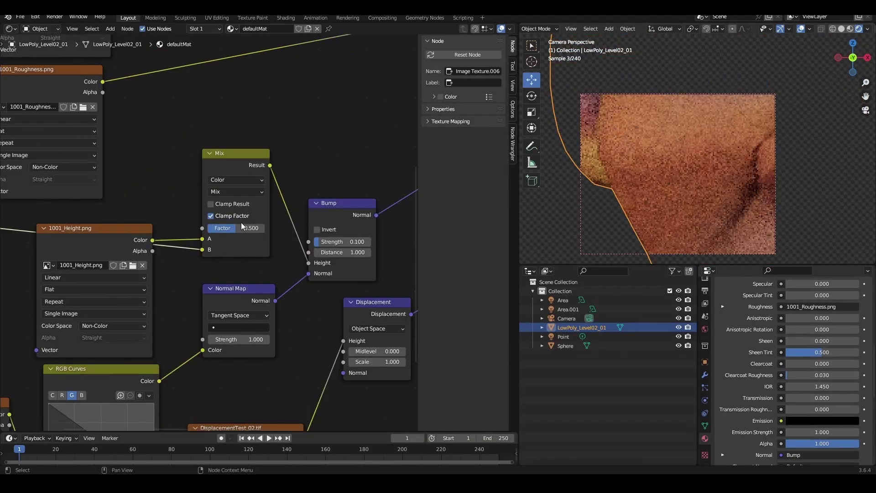
left_click(236, 180)
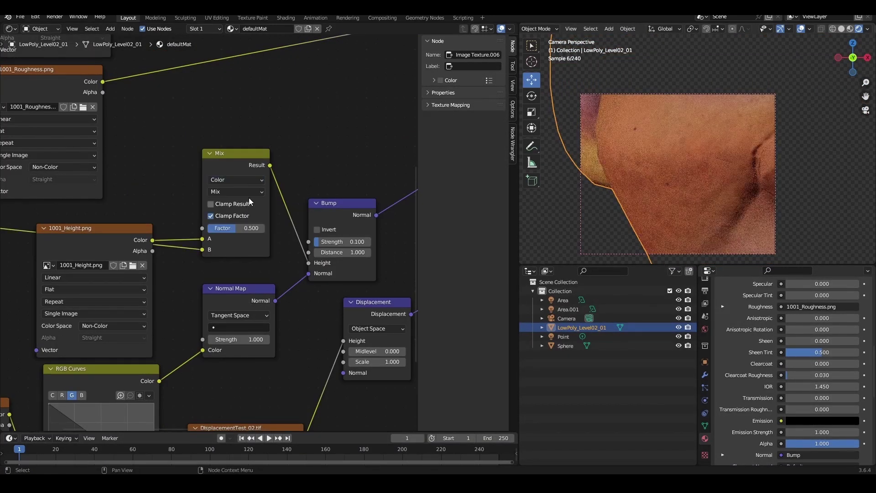
left_click(247, 191)
left_click(233, 229)
Step: Add Texture Coordinate and Mapping nodes to the skin texture, with Mapping scale 10 on X, Y, Z
scroll(231, 231, "down", 2)
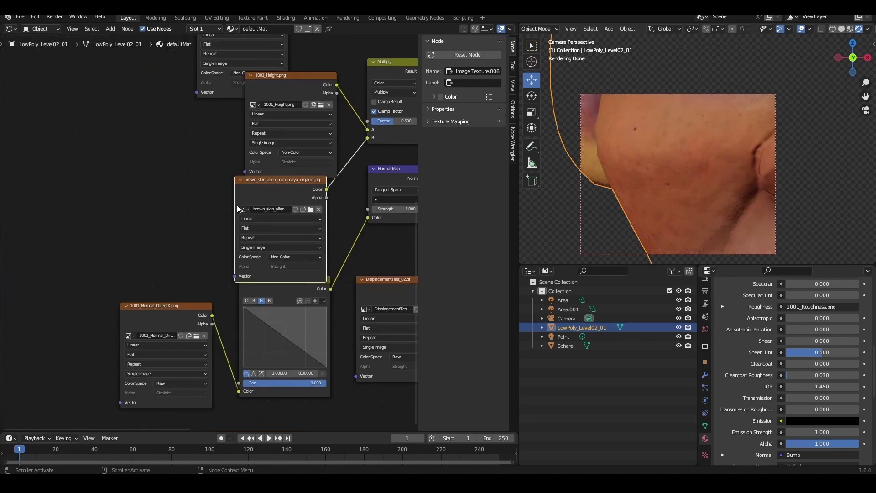
key("ctrl+t")
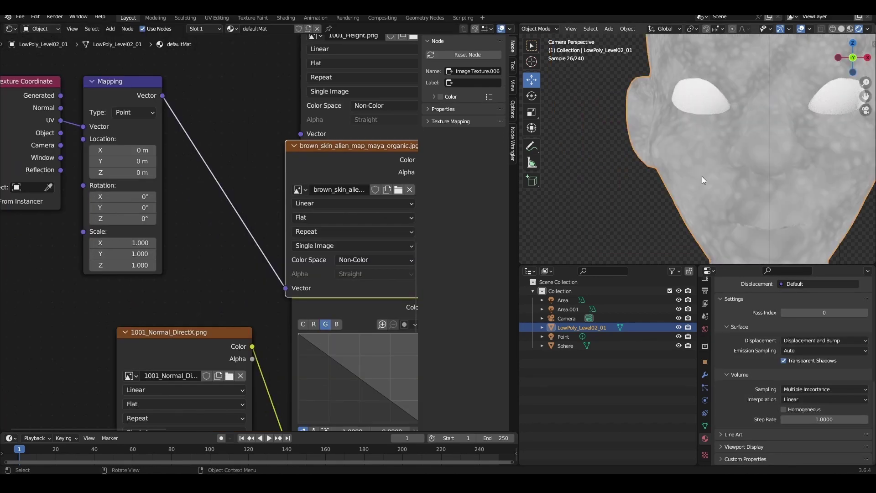
scroll(154, 244, "up", 1)
middle_click_drag(154, 245, 197, 232)
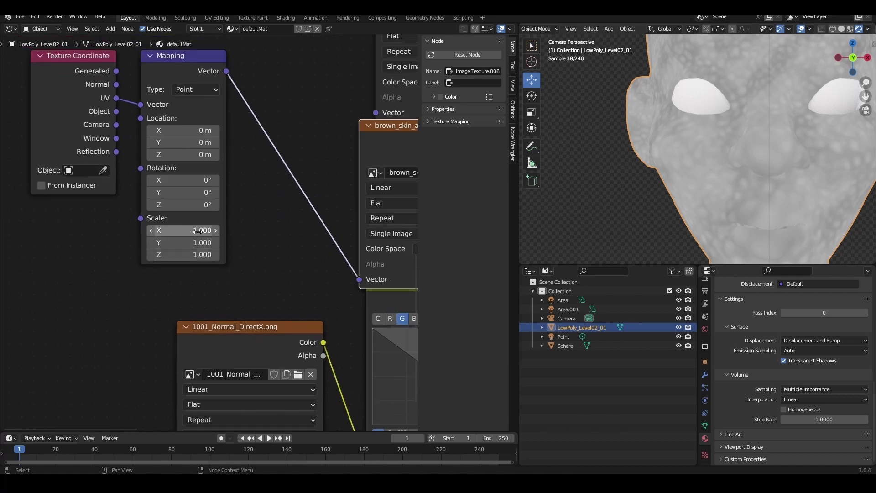
left_click_drag(198, 231, 197, 254)
type("10")
key("Return")
scroll(769, 162, "up", 5)
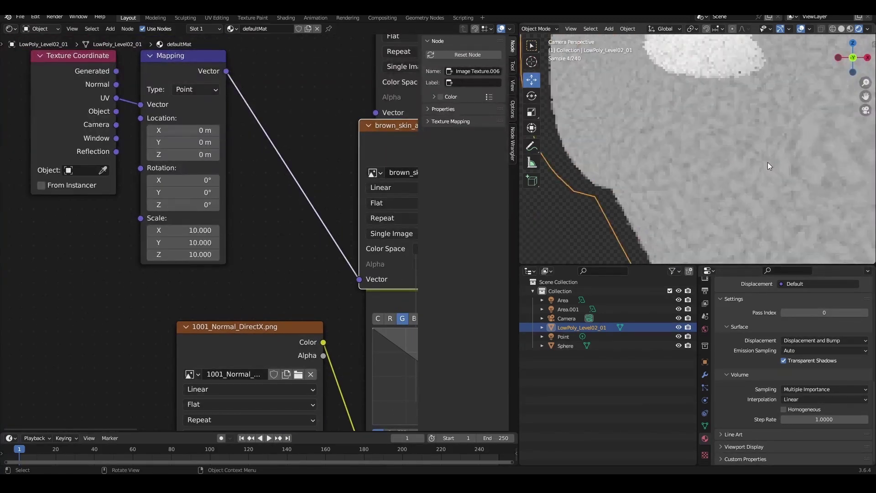
scroll(768, 163, "up", 3)
left_click_drag(183, 230, 182, 254)
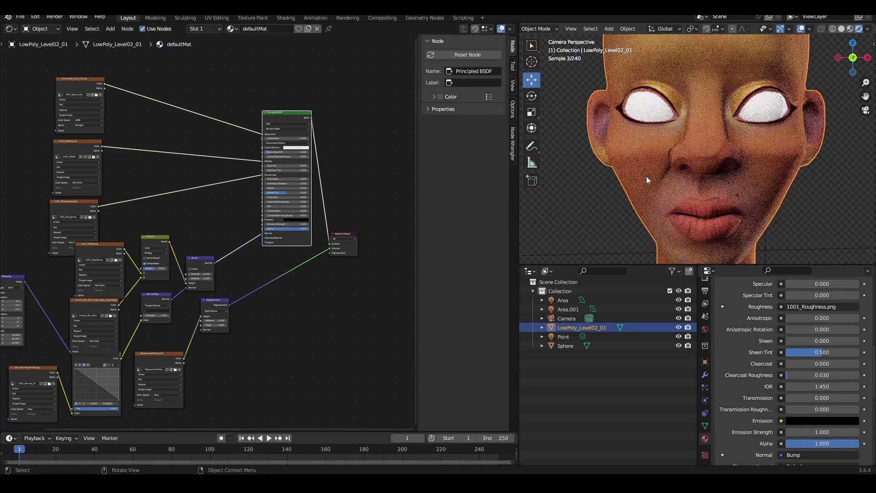
Step: Move 1001_Roughness.png lower and insert a Color Ramp on its link into Roughness
middle_click_drag(156, 221, 318, 279)
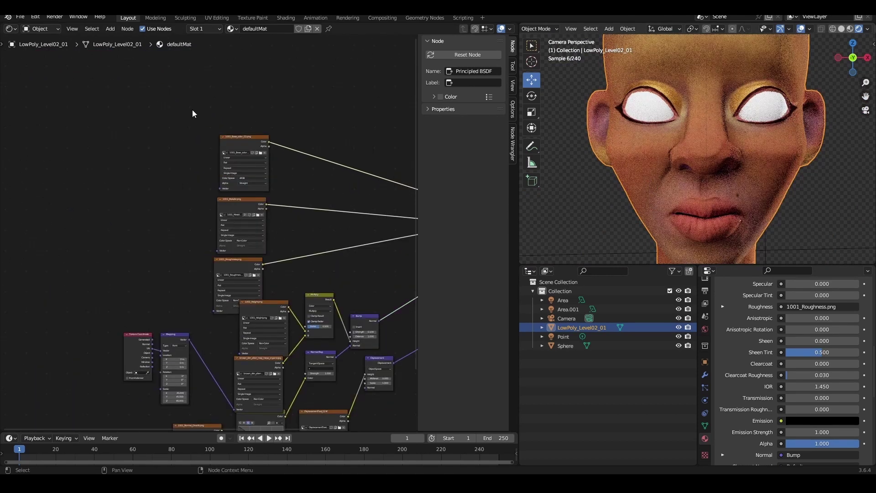
left_click(254, 270)
scroll(245, 130, "up", 2)
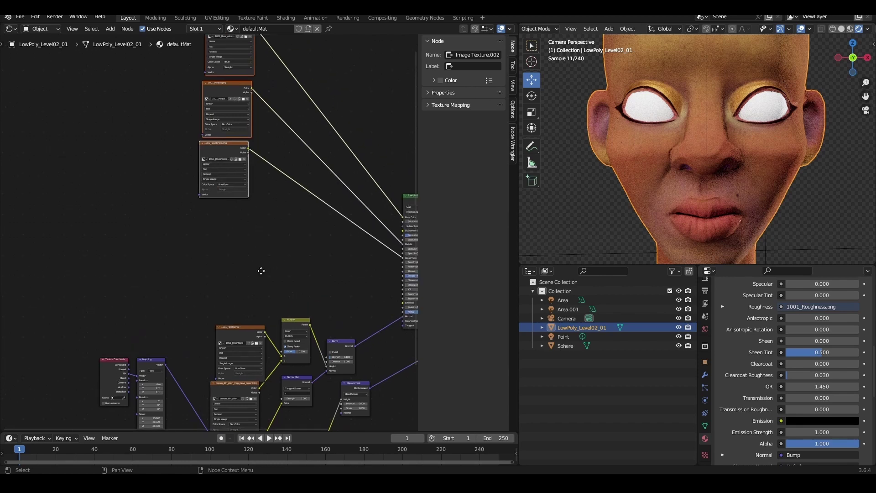
scroll(243, 225, "up", 1)
left_click_drag(215, 105, 219, 245)
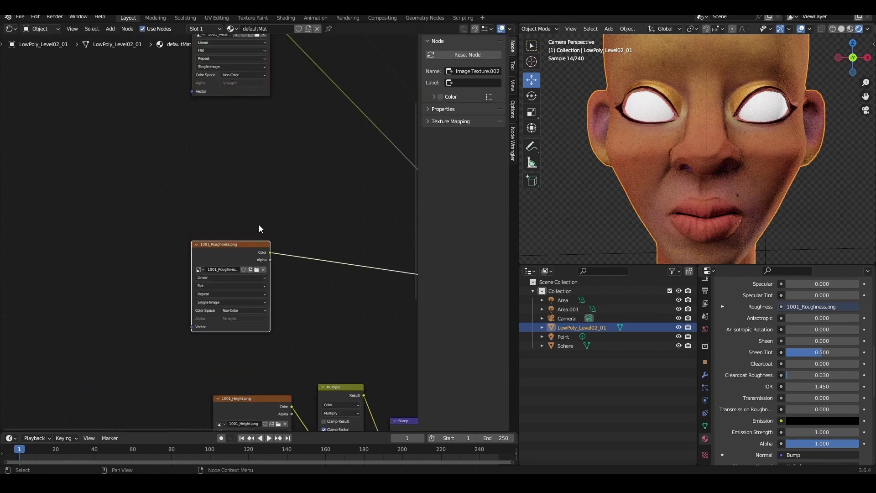
key("shift+a")
type("color")
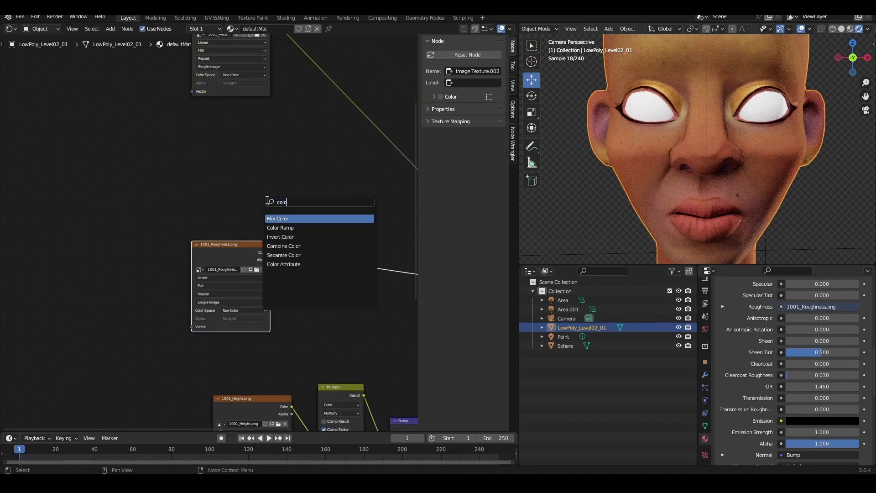
left_click(312, 228)
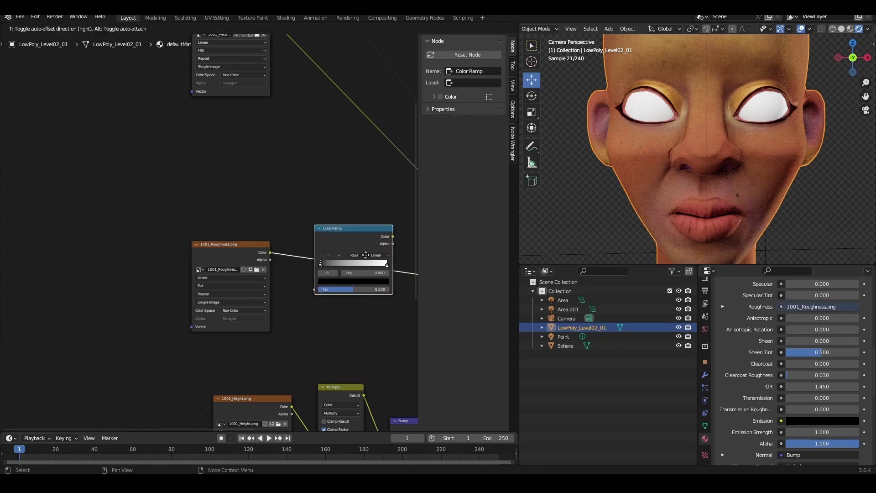
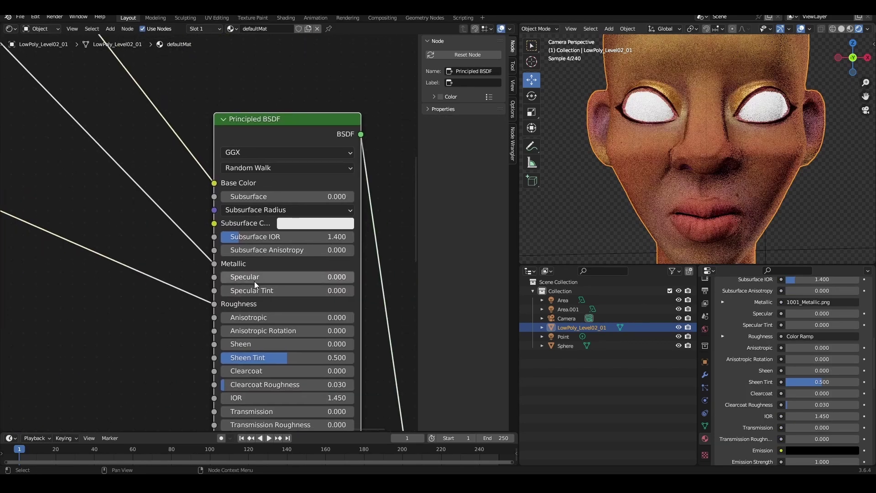
Step: Set the Principled BSDF Specular value to 0.291
left_click_drag(254, 281, 283, 281)
left_click(283, 277)
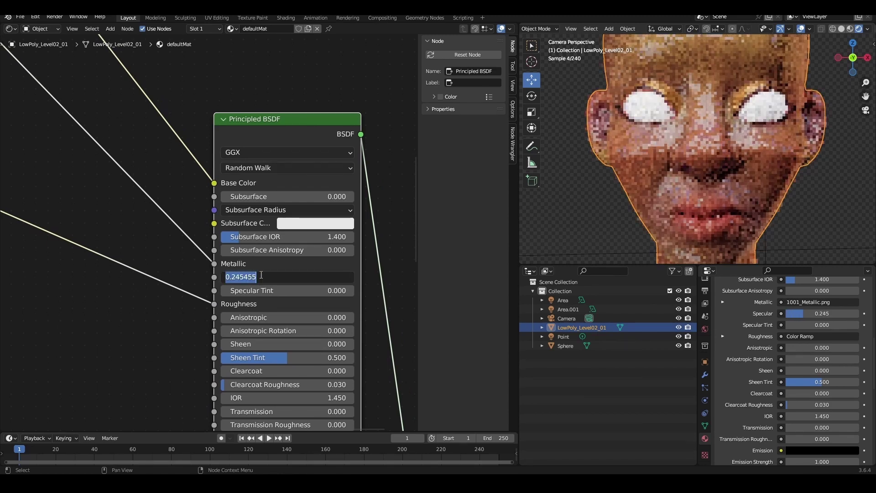
type("0.291")
key("Return")
Step: Rearrange the nodes, placing brown skin under the roughness texture and shifting Height and Multiply down-left
scroll(320, 259, "down", 4)
middle_click_drag(319, 259, 322, 206)
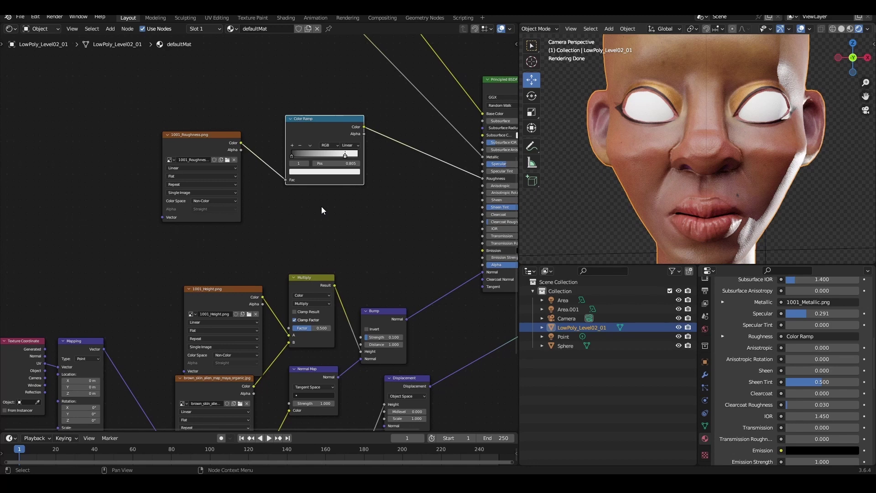
middle_click_drag(190, 279, 223, 234)
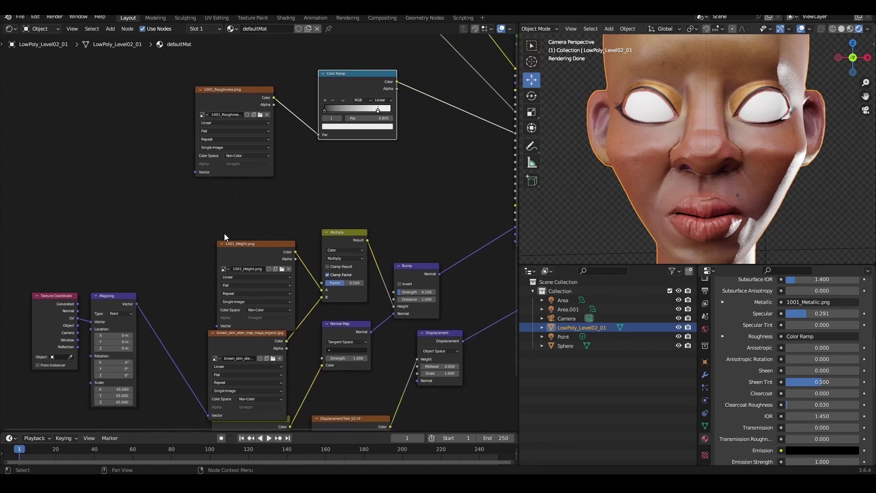
left_click_drag(240, 334, 226, 338)
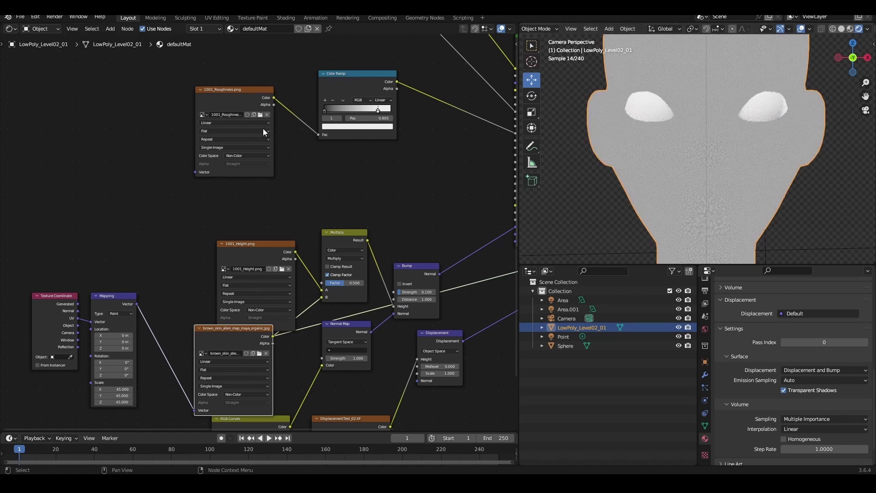
scroll(712, 169, "up", 4)
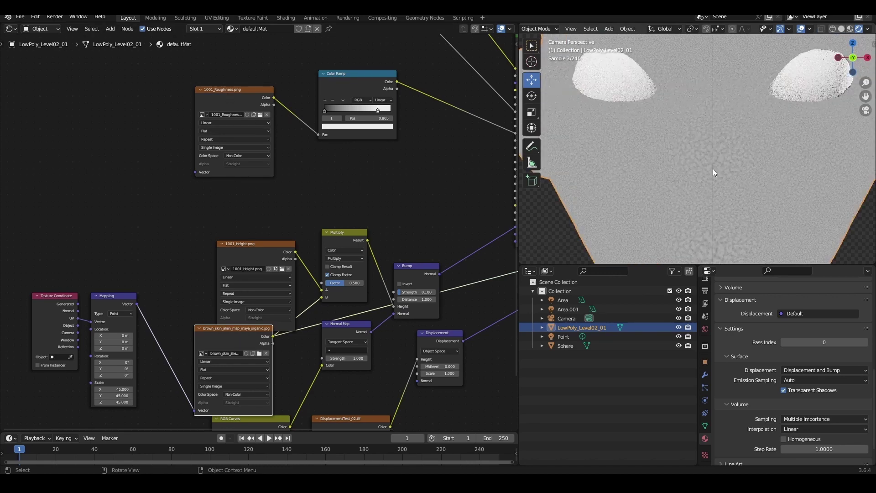
left_click_drag(226, 94, 198, 86)
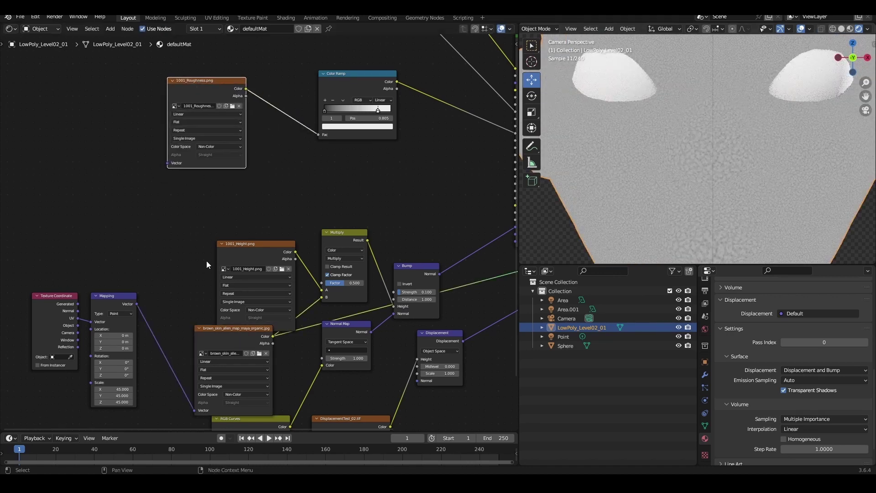
left_click_drag(216, 339, 171, 204)
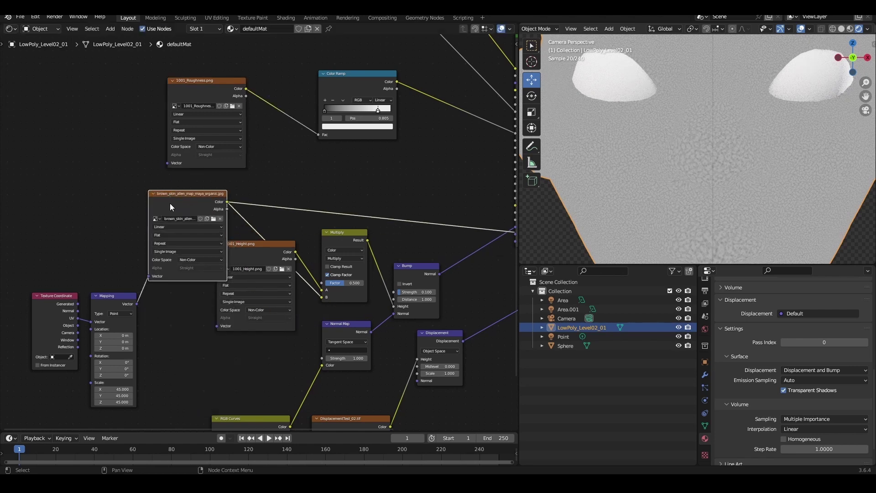
left_click_drag(241, 283, 195, 338)
left_click_drag(349, 238, 318, 274)
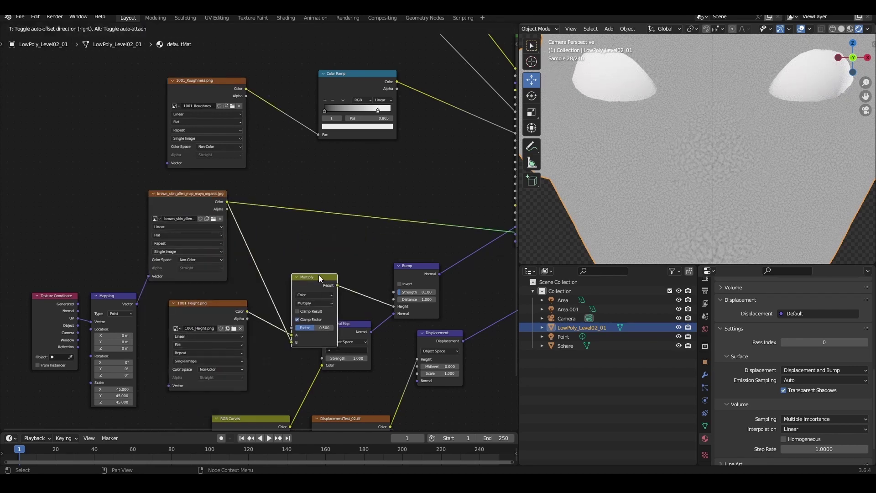
scroll(278, 277, "up", 1)
Step: Drop a Mix node on the Color Ramp-to-Roughness link and wire brown skin Color into B
key("shift+a")
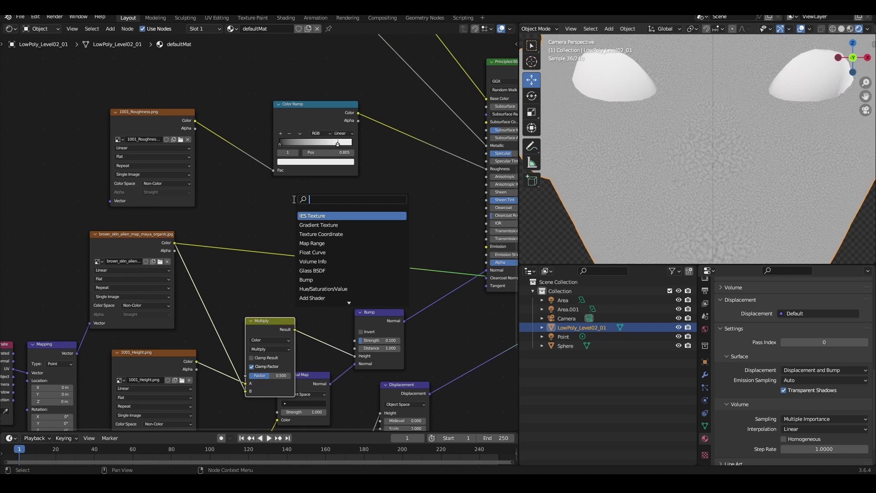
type("mix")
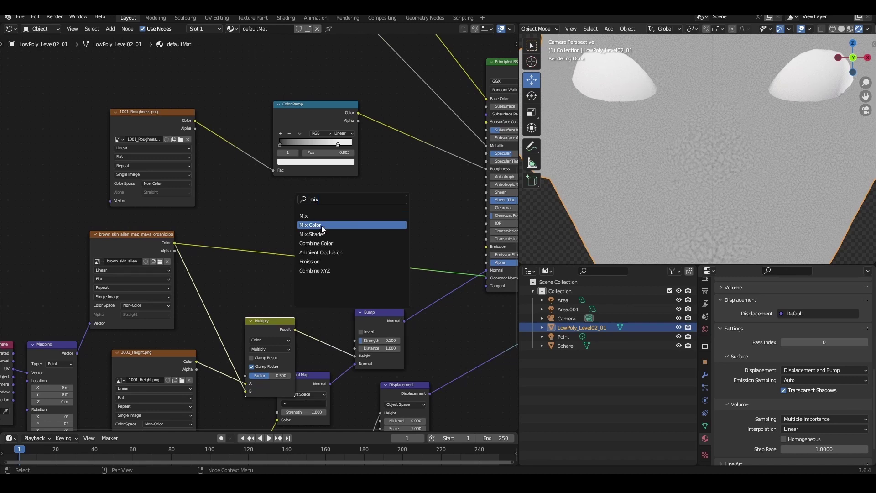
left_click(321, 226)
left_click(409, 116)
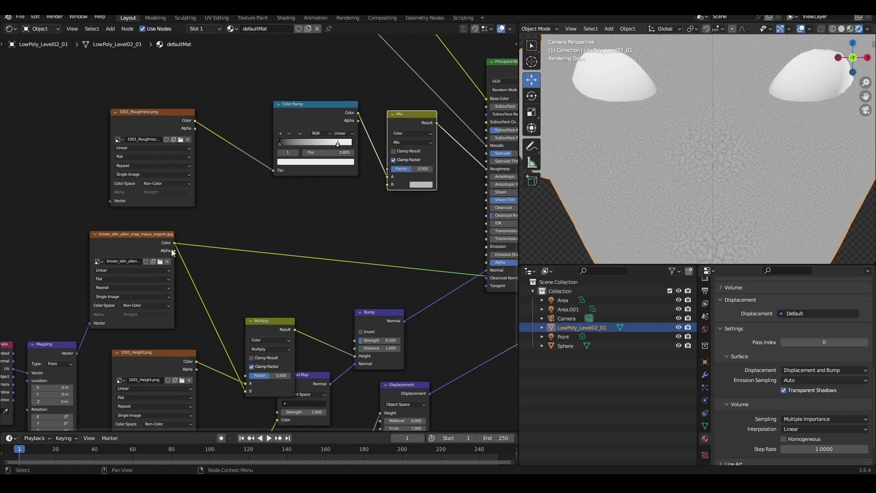
left_click_drag(174, 242, 370, 190)
left_click_drag(173, 242, 391, 185)
middle_click_drag(418, 218, 306, 251)
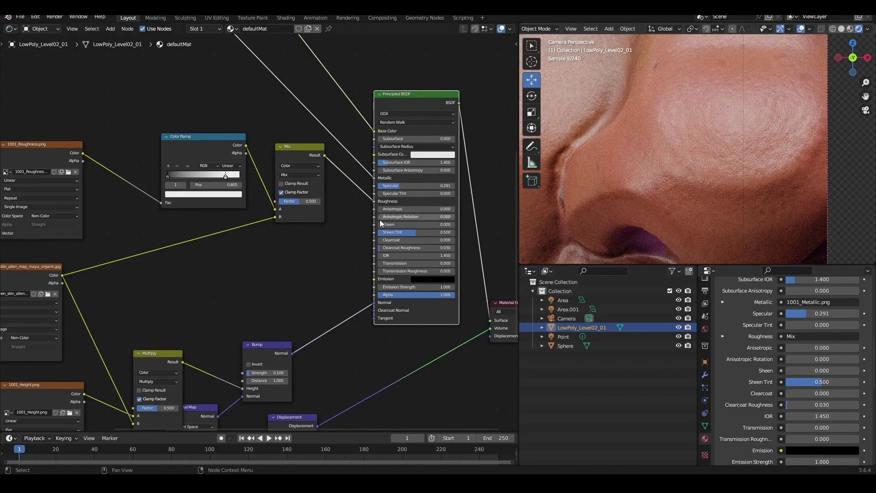
Step: Drop an Invert Color node onto the link from the brown skin image to Mix input B
scroll(269, 256, "left", 3, "ctrl")
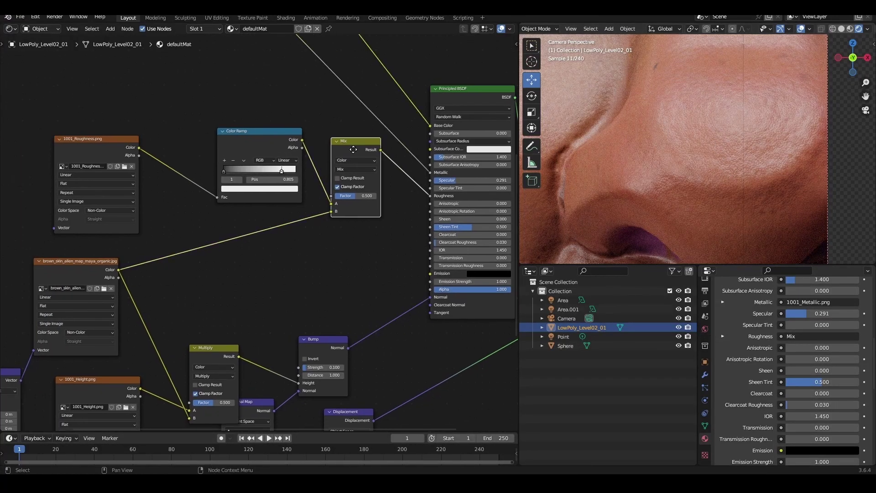
left_click_drag(346, 157, 337, 206)
key("shift+a")
left_click(257, 226)
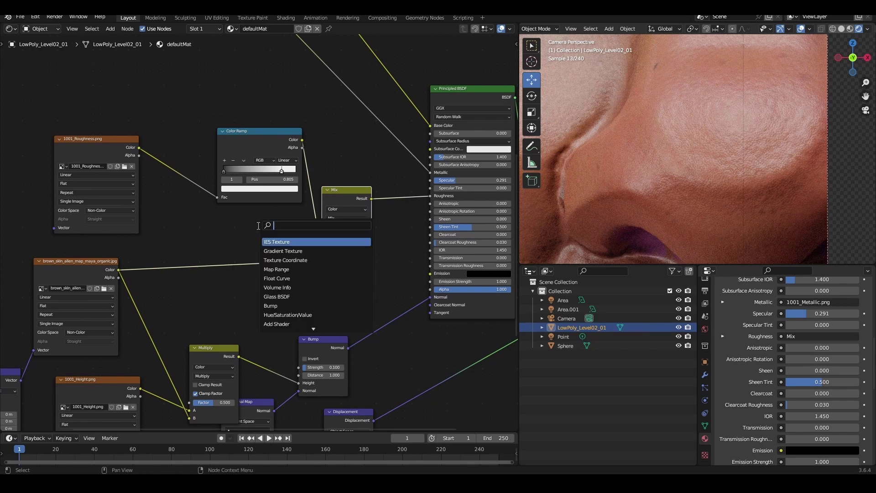
type("inve")
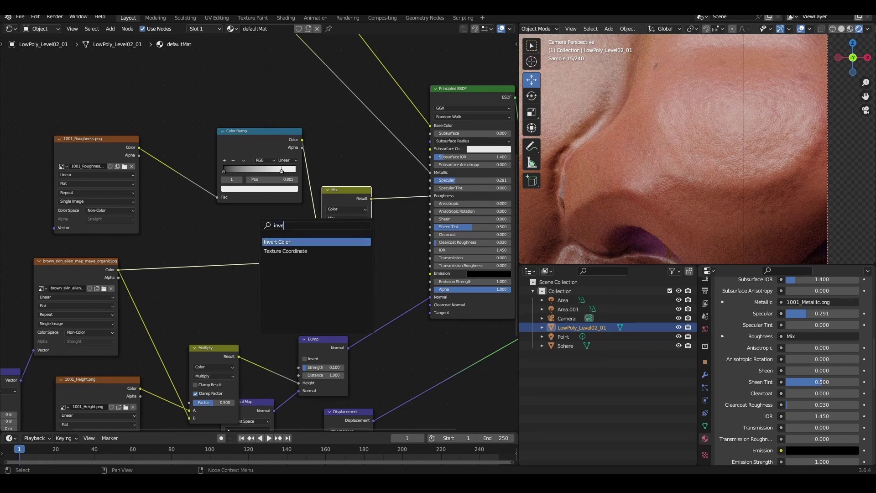
key("Return")
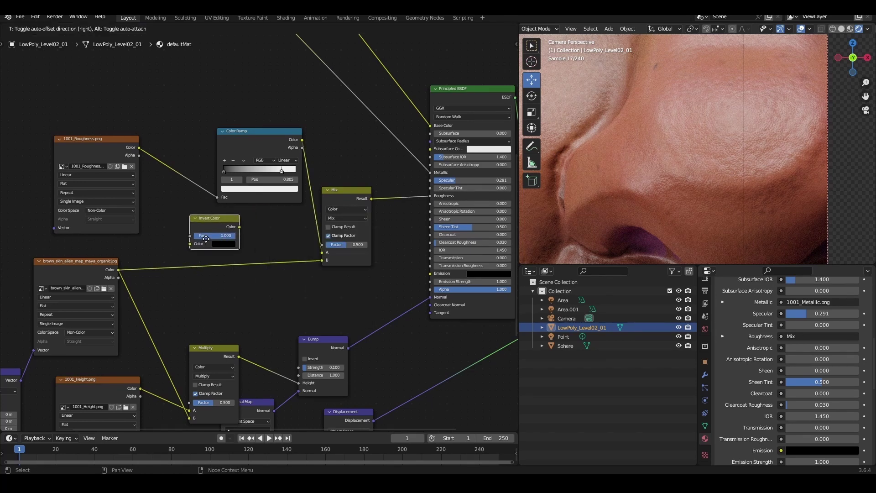
left_click(213, 270)
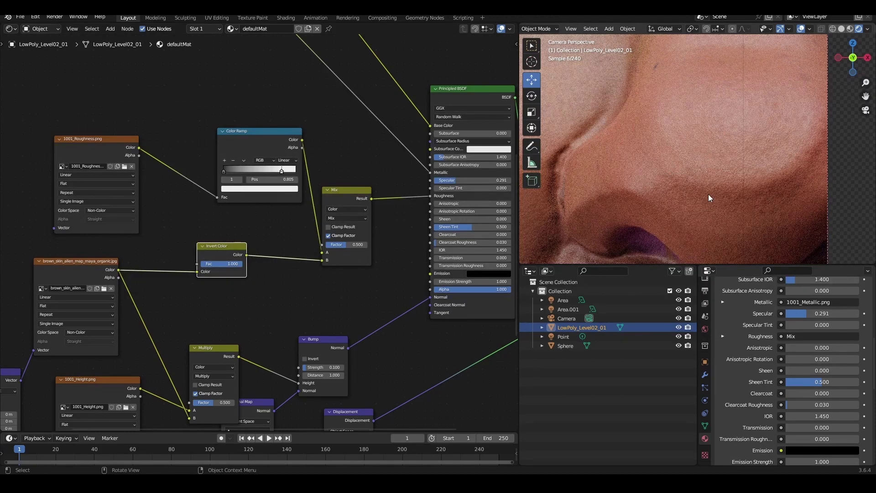
scroll(708, 194, "down", 5)
scroll(305, 177, "down", 3)
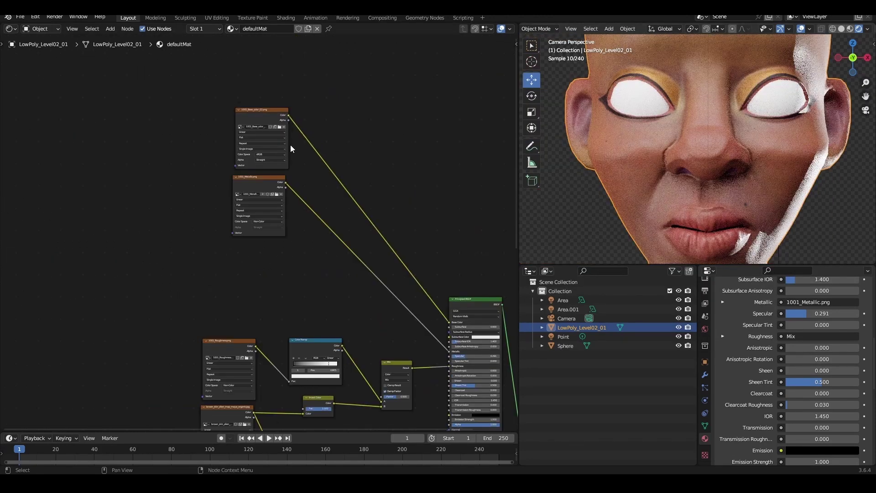
Step: Duplicate the base colour image node, load 1001_Mixed_AO.png into it, and set it to Non-Color
middle_click_drag(313, 139, 282, 176)
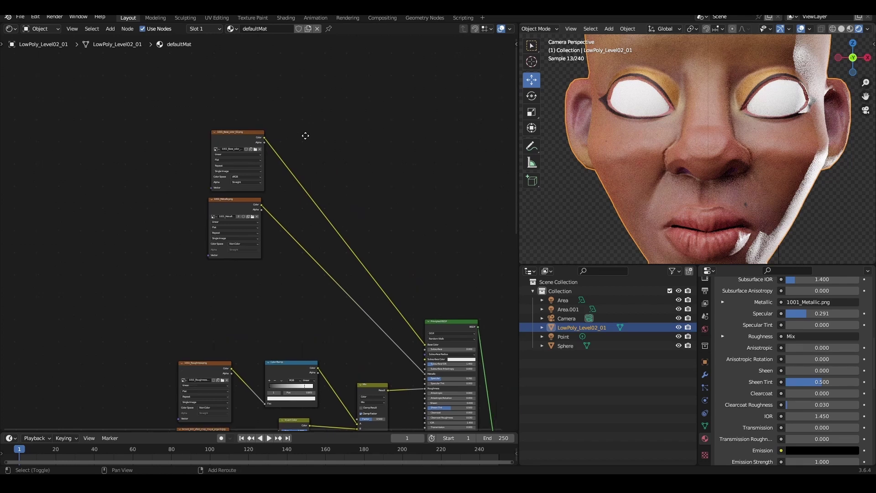
scroll(345, 141, "up", 2)
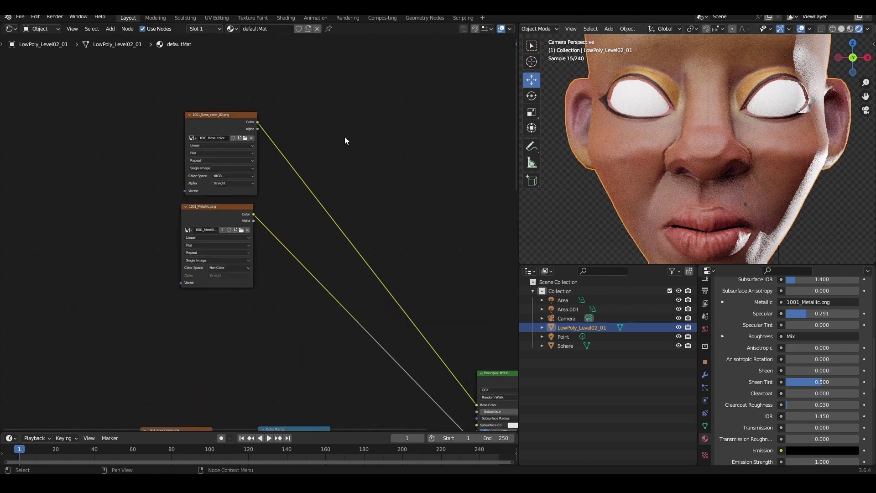
left_click(191, 120)
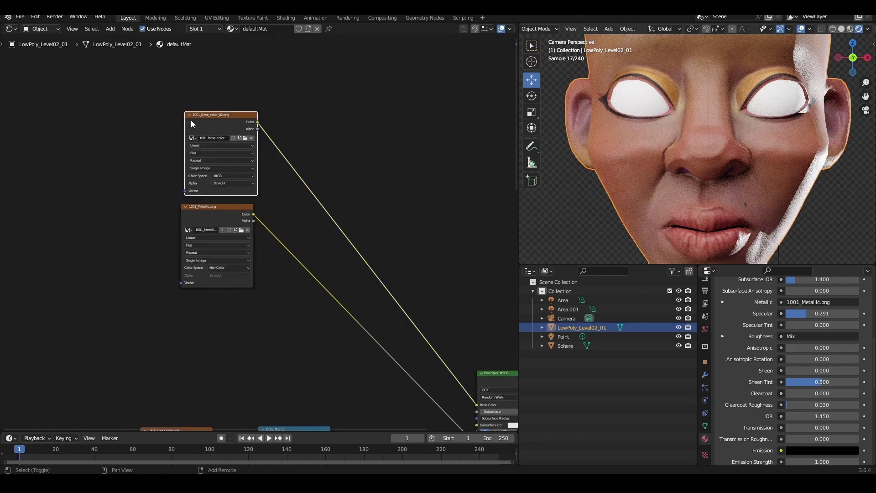
key("shift+d")
left_click(376, 101)
left_click(413, 107)
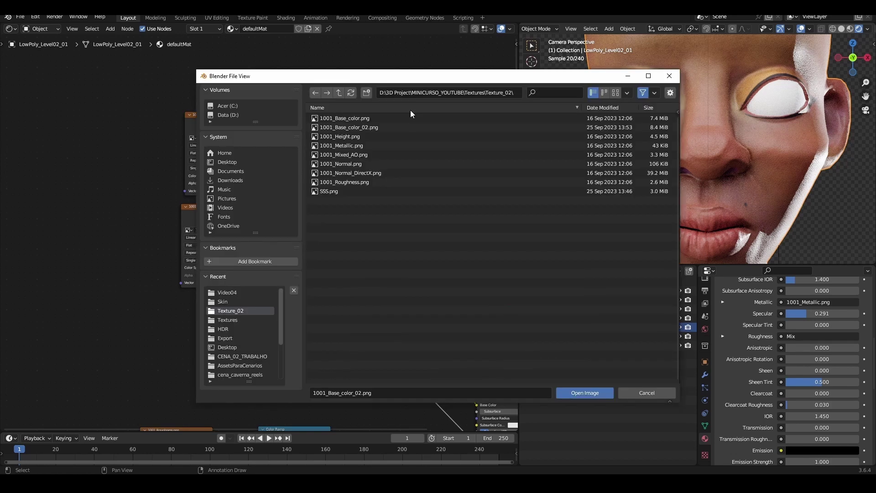
double_click(347, 155)
left_click_drag(393, 89, 224, 82)
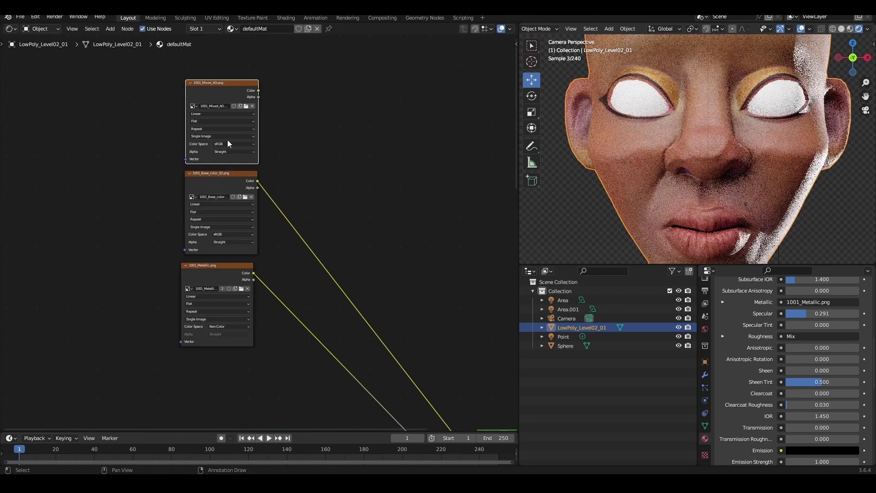
left_click(228, 144)
left_click(227, 185)
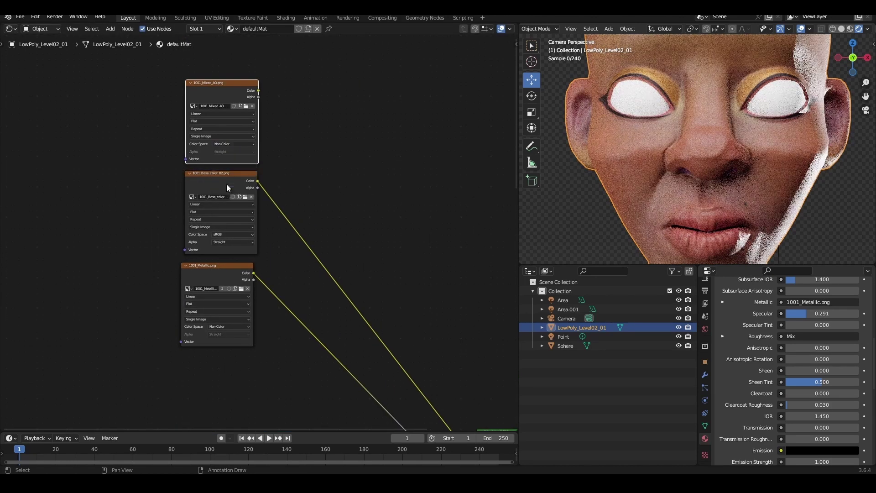
key("shift+a")
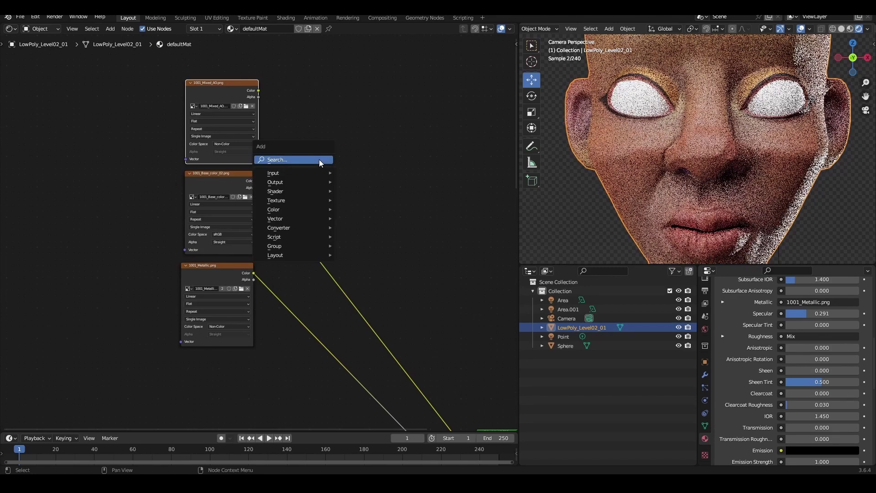
Step: Insert a Mix node on the base colour link and wire the 1001_Mixed_AO colour into it
left_click(319, 160)
type("mi")
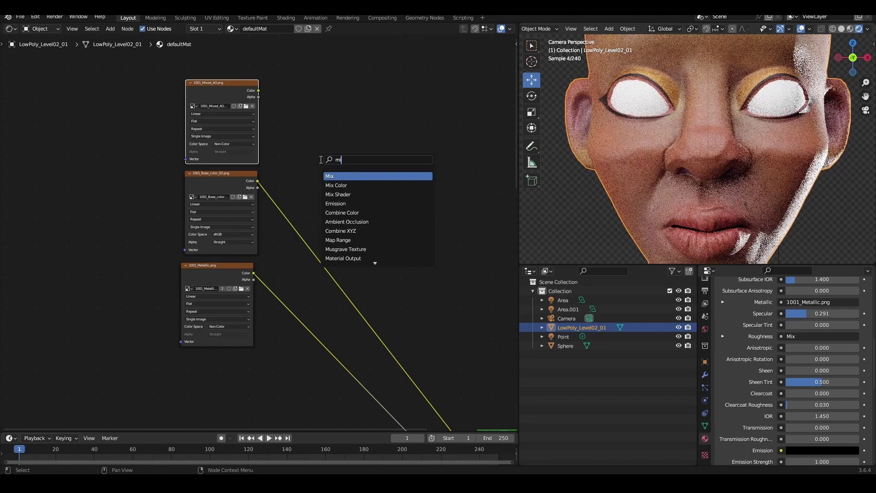
type("x")
left_click(347, 188)
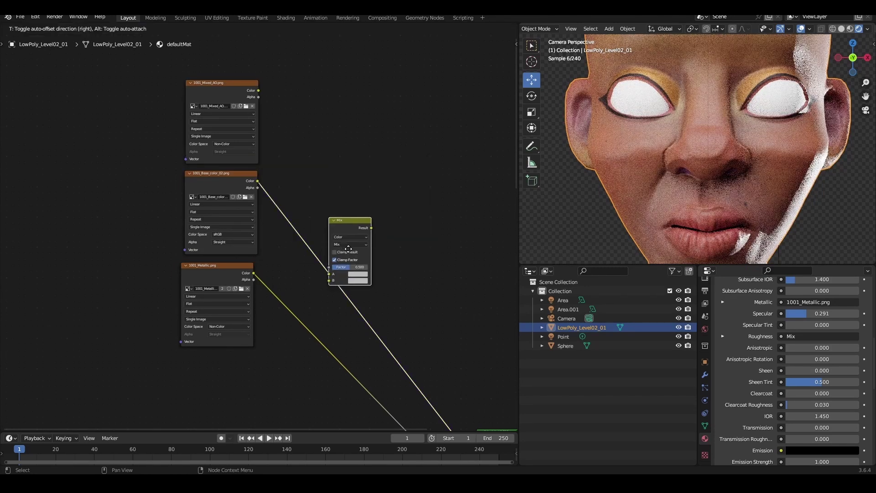
left_click(351, 241)
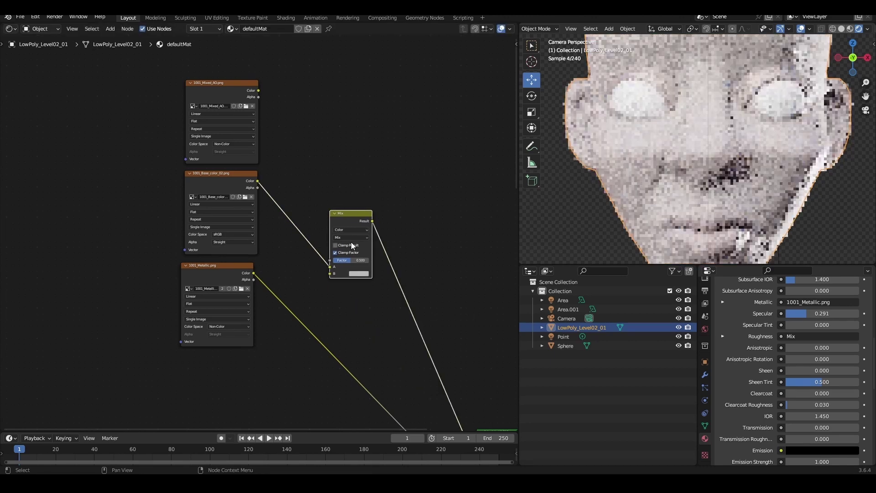
left_click(211, 89)
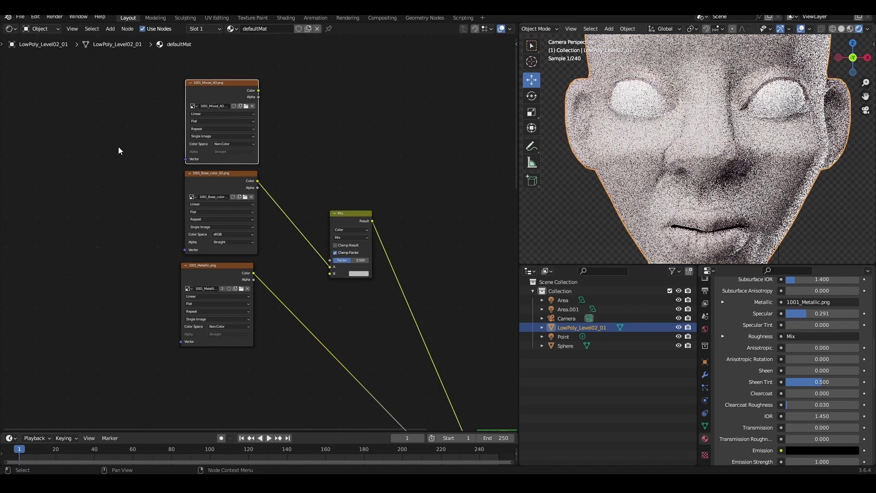
left_click_drag(226, 164, 202, 191)
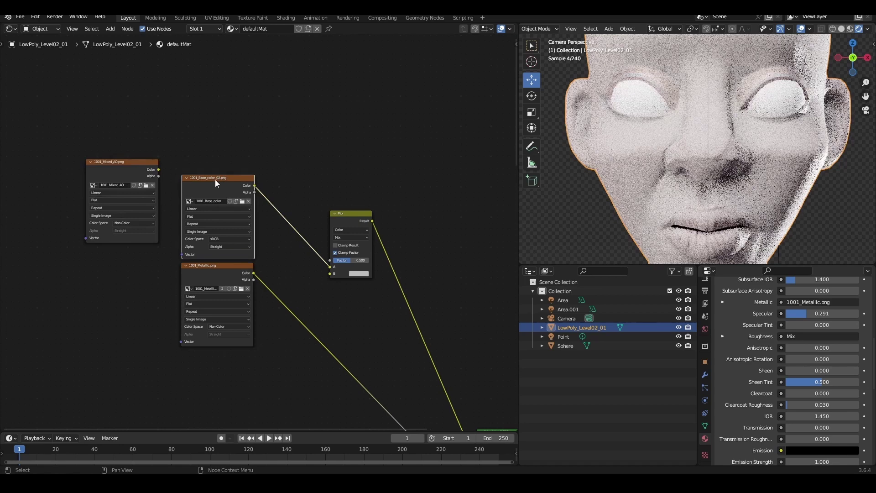
left_click(201, 191)
scroll(265, 203, "up", 2)
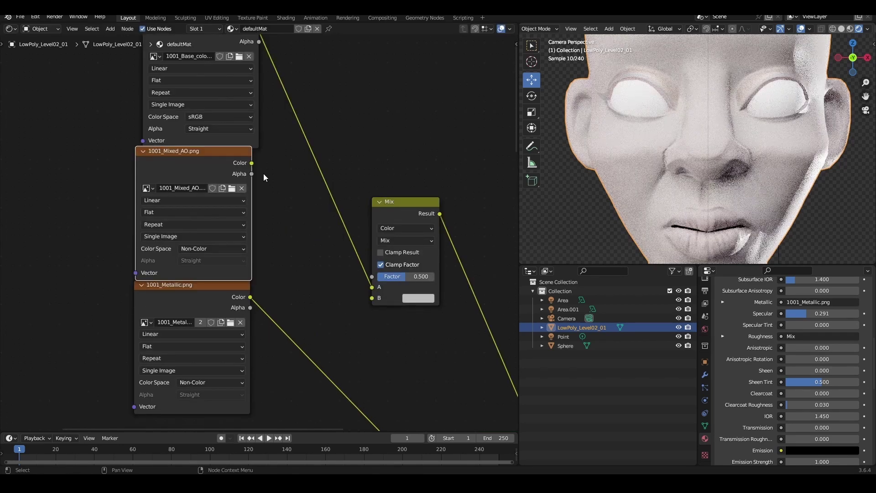
left_click_drag(252, 164, 372, 298)
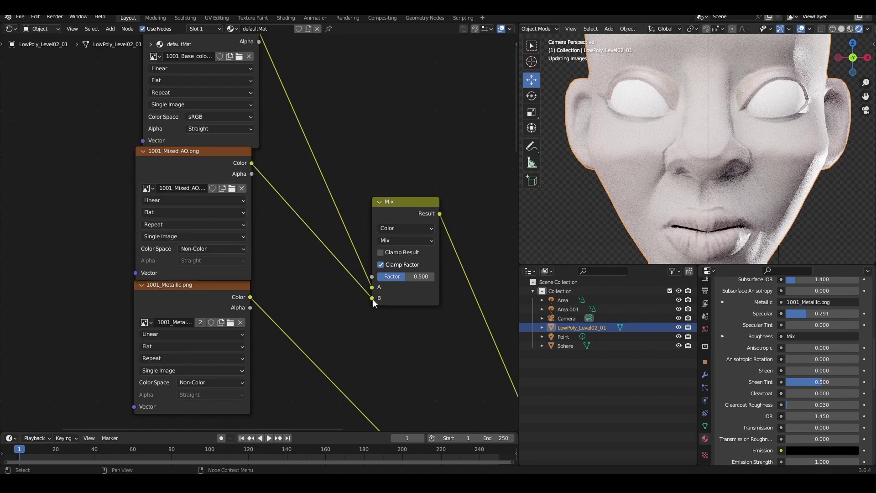
Step: Set the Mix blend mode to Multiply and compare raw versus multiplied base colour on the head
left_click(405, 243)
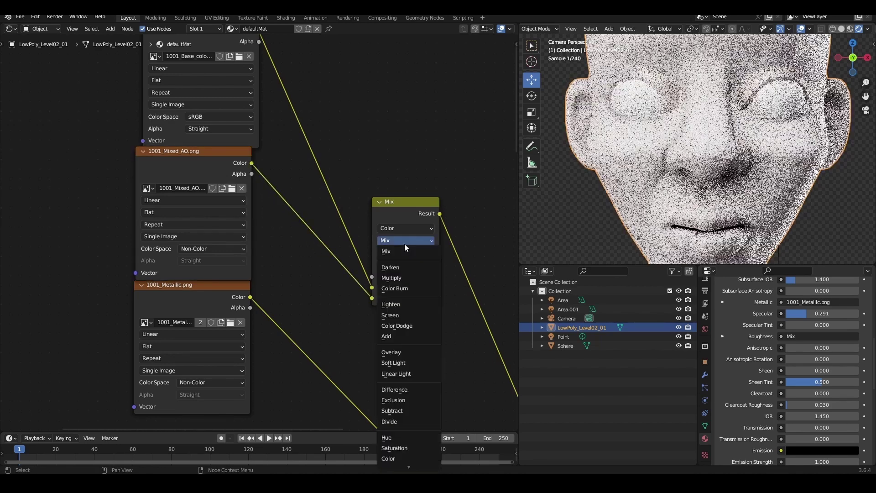
left_click(397, 281)
scroll(248, 151, "down", 3)
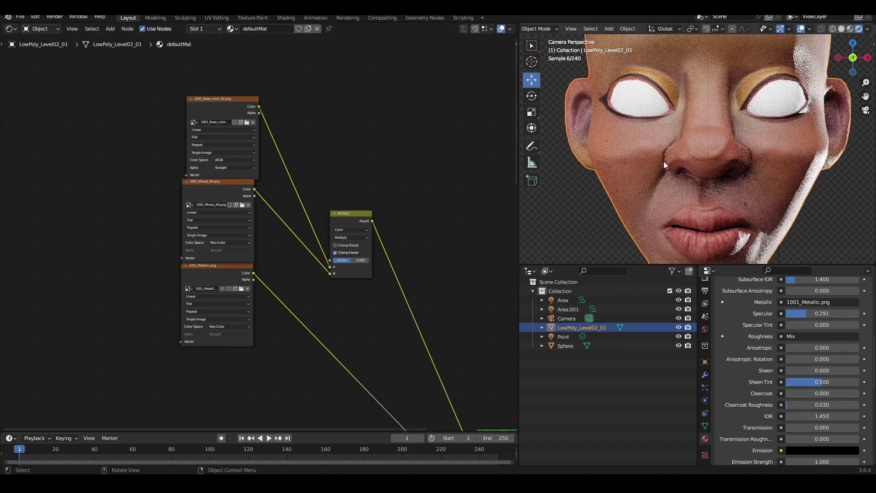
left_click(217, 105)
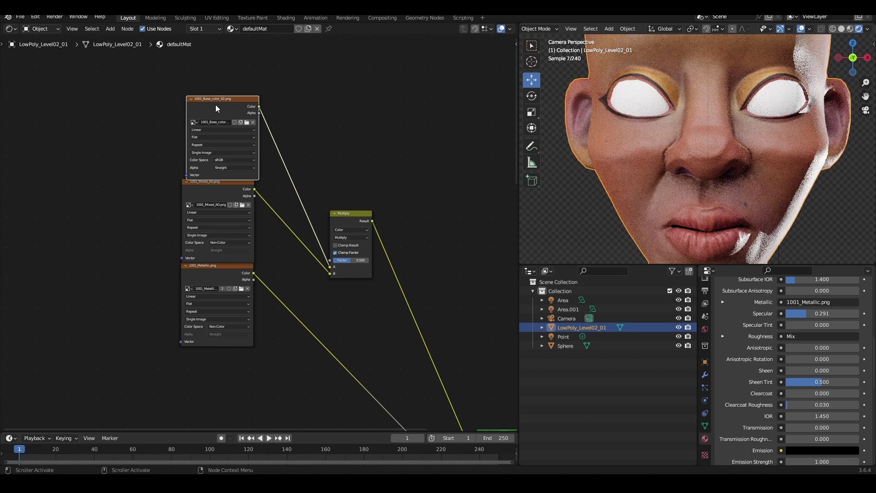
left_click(209, 100, "ctrl+shift")
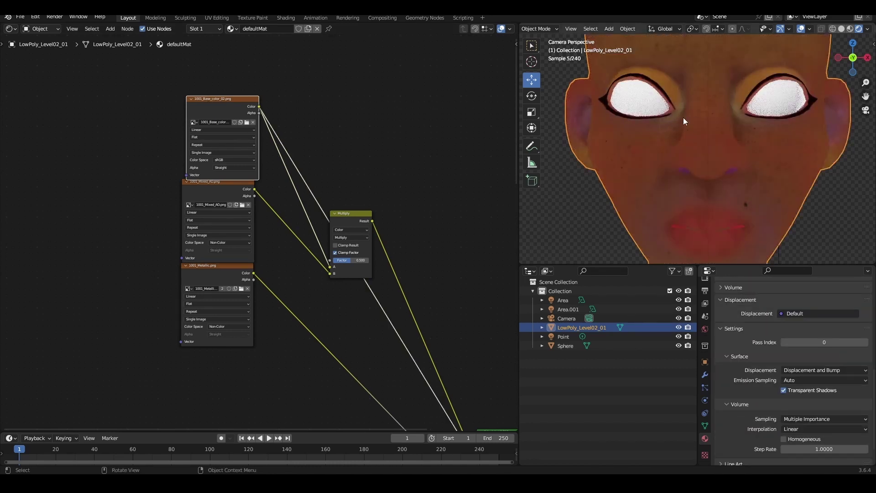
left_click(349, 218, "ctrl+shift")
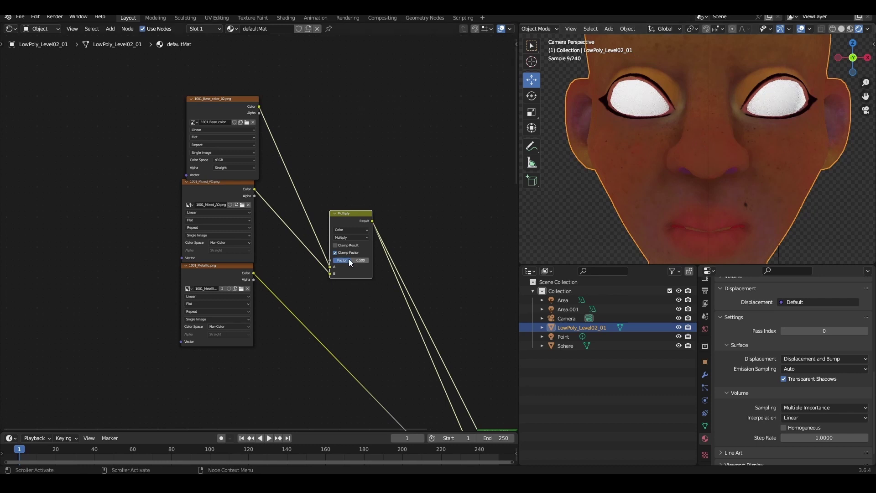
Step: Tune the Multiply factor to about 0.54
mouse_move(361, 260)
left_mouse_down()
mouse_move(340, 260)
mouse_move(361, 260)
mouse_move(350, 260)
left_mouse_up()
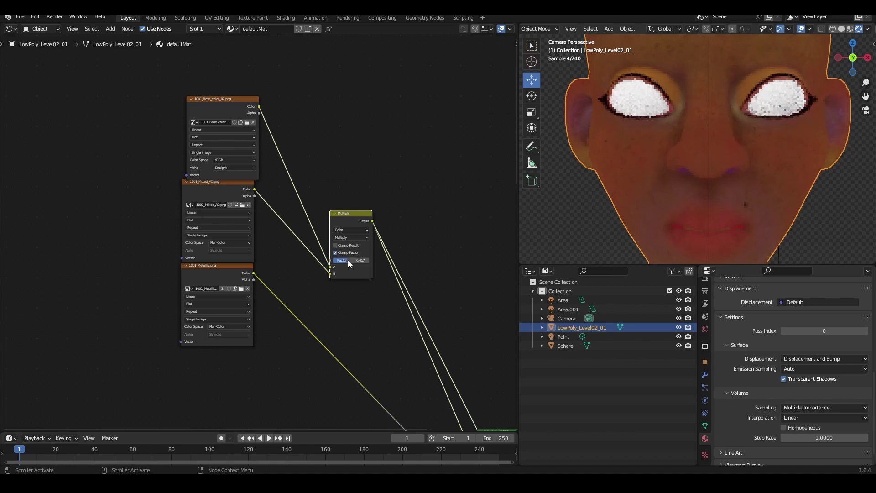
scroll(365, 303, "down", 2)
scroll(362, 225, "down", 2)
scroll(362, 225, "up", 2)
middle_click_drag(362, 225, 358, 277)
scroll(358, 277, "down", 3)
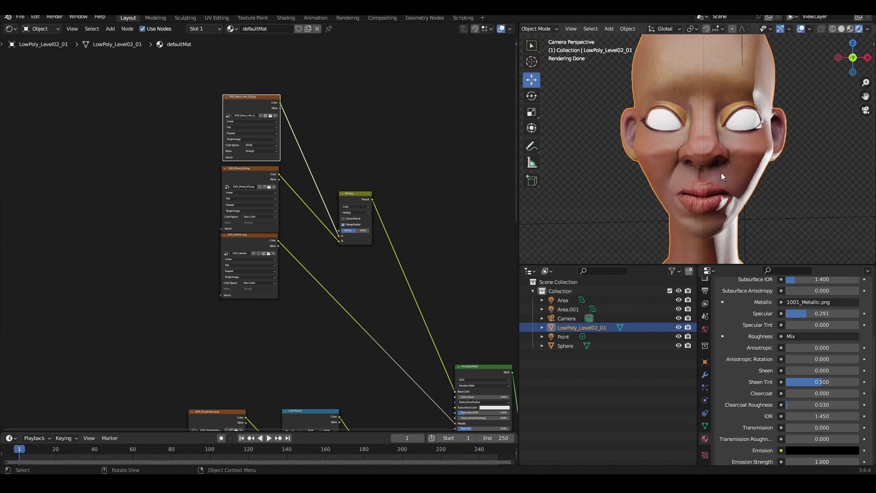
scroll(367, 145, "up", 1)
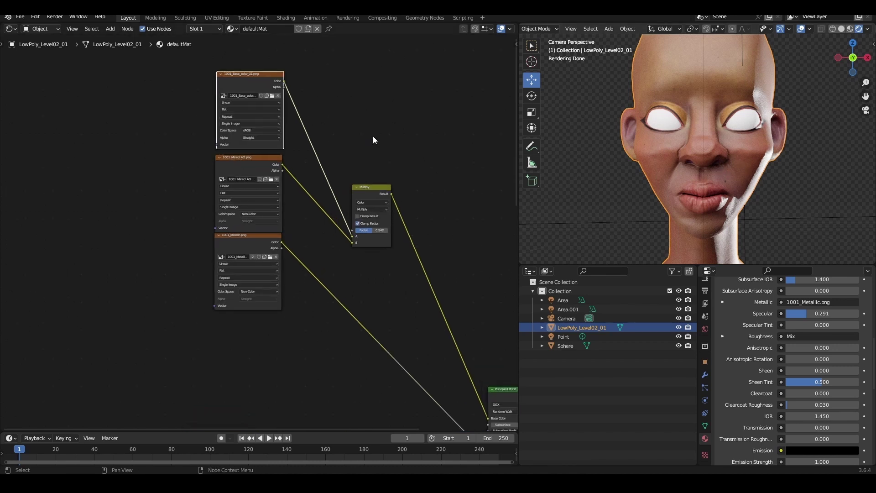
Step: Insert an RGB Curves node on the base colour link and pull its curve slightly down
key("shift+a")
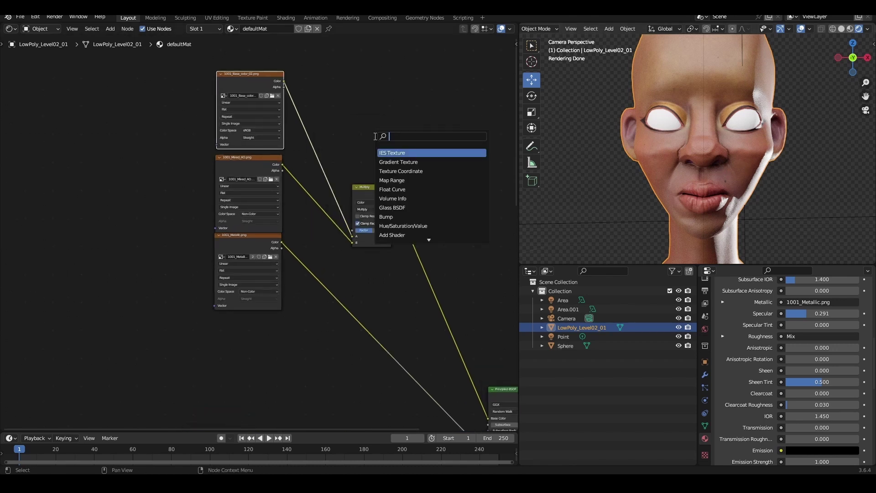
type("rgb curves")
key("Return")
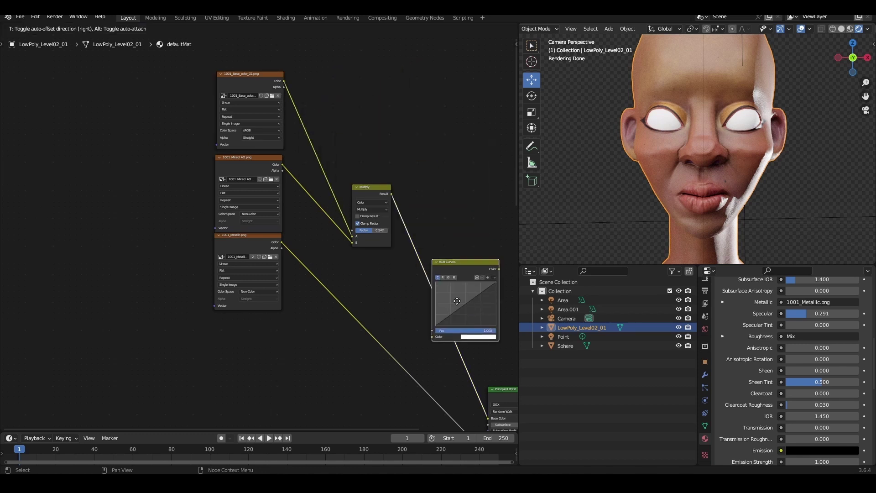
left_click(315, 116)
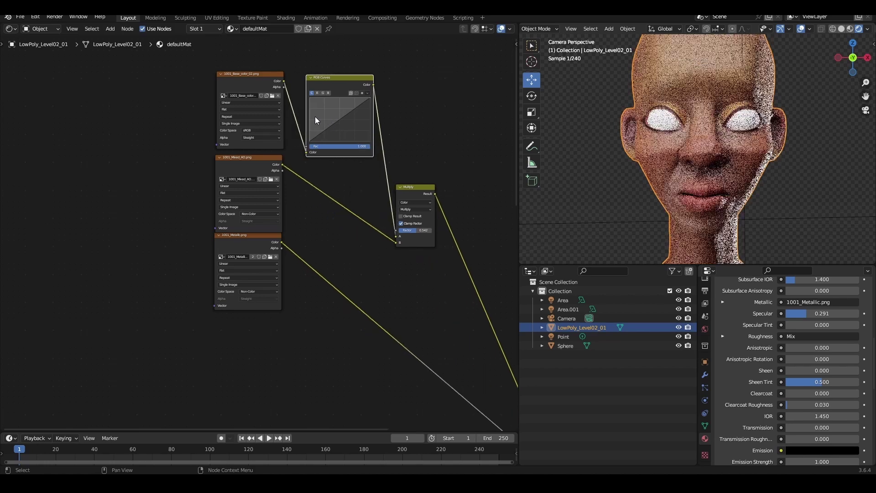
scroll(315, 116, "up", 2)
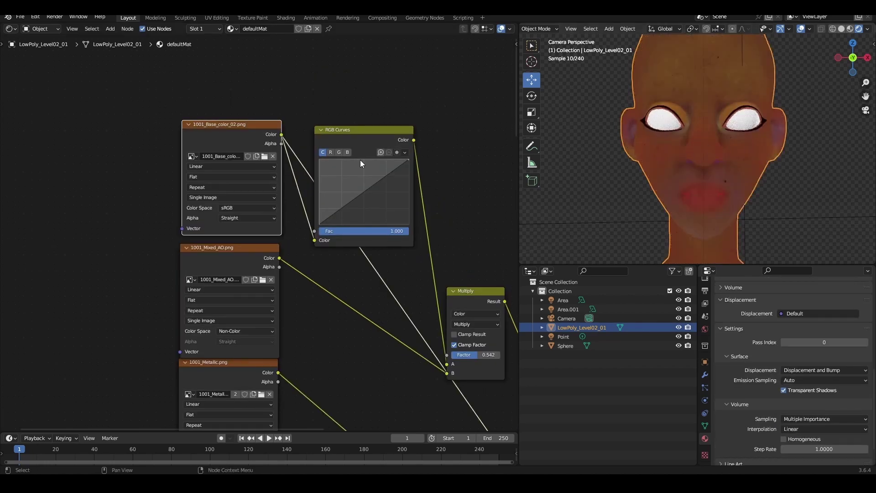
left_click(346, 134)
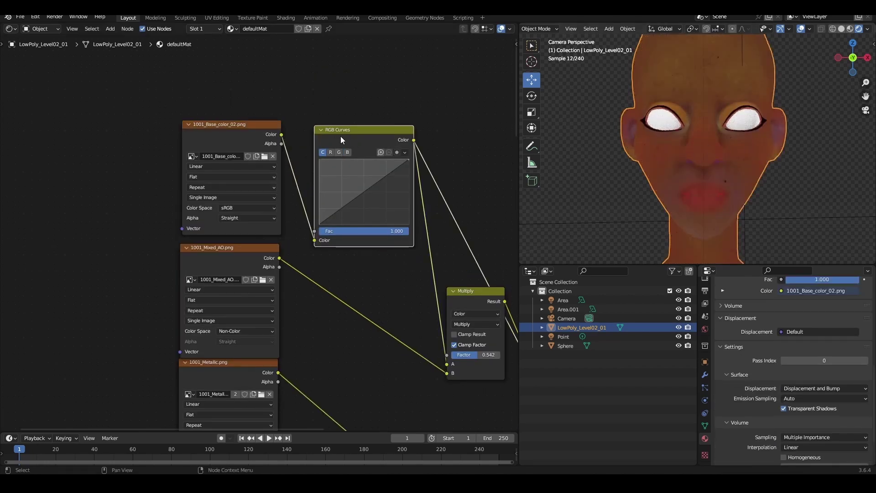
left_click_drag(361, 191, 351, 265)
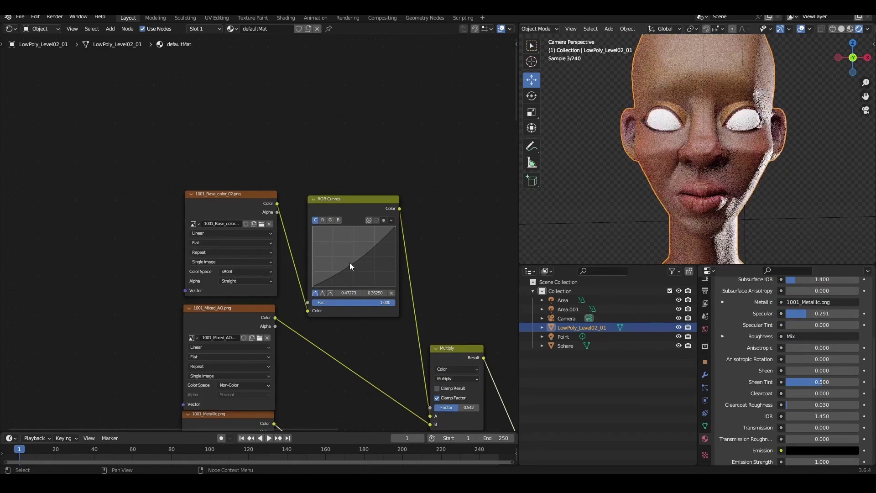
key("Home")
Step: Duplicate the 1001_Base_color_02.png image node to the left and preview it alone on the head
middle_click_drag(407, 222, 297, 223)
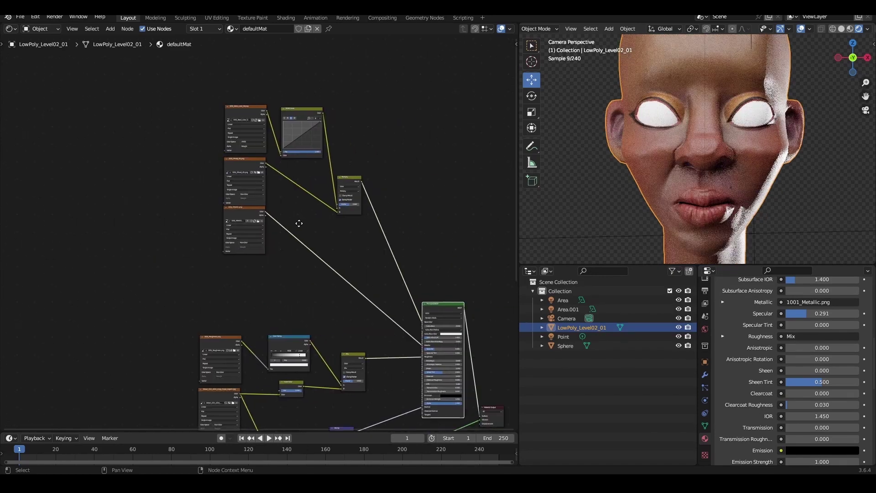
scroll(385, 242, "down", 2)
scroll(387, 242, "up", 3)
middle_click_drag(399, 243, 309, 220)
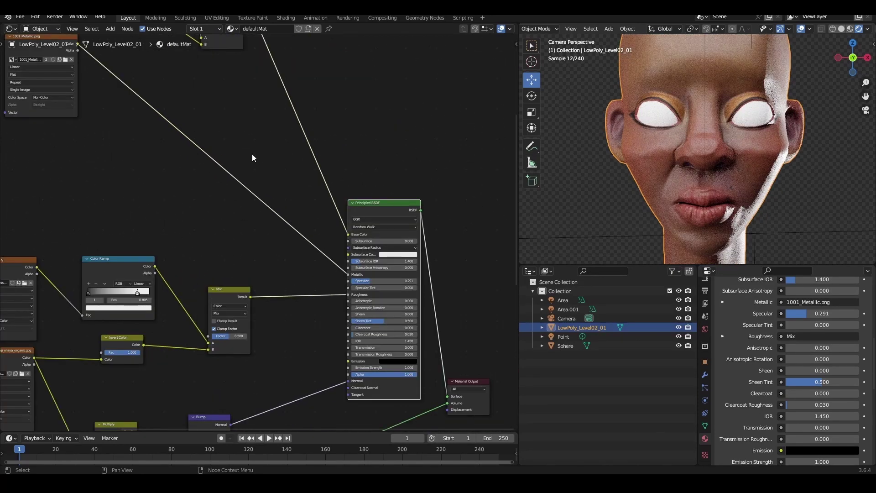
scroll(252, 154, "up", 1)
scroll(240, 105, "down", 3)
middle_click_drag(239, 105, 290, 321)
scroll(290, 322, "up", 1)
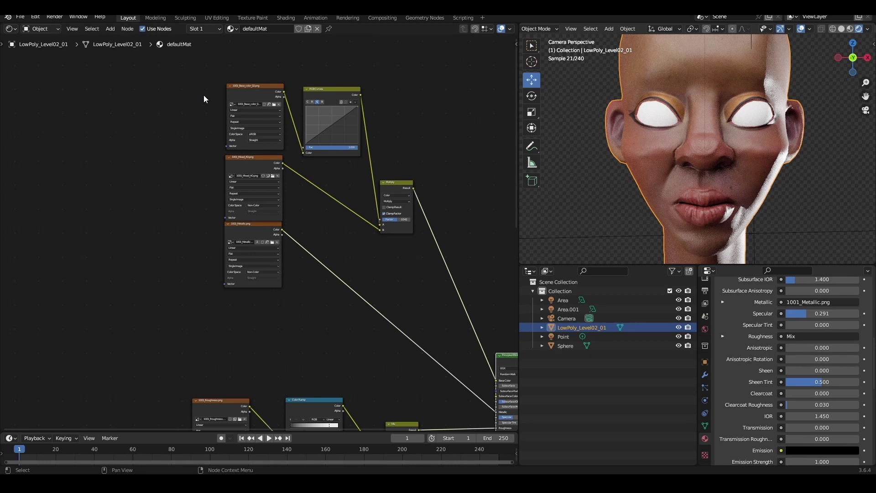
left_click(241, 87)
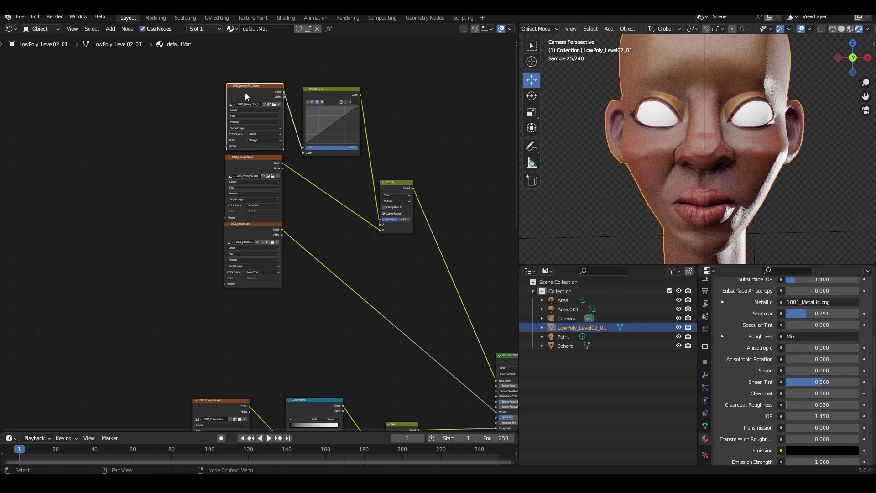
key("shift+d")
left_click(92, 236)
scroll(289, 315, "down", 2)
key("KP_Decimal")
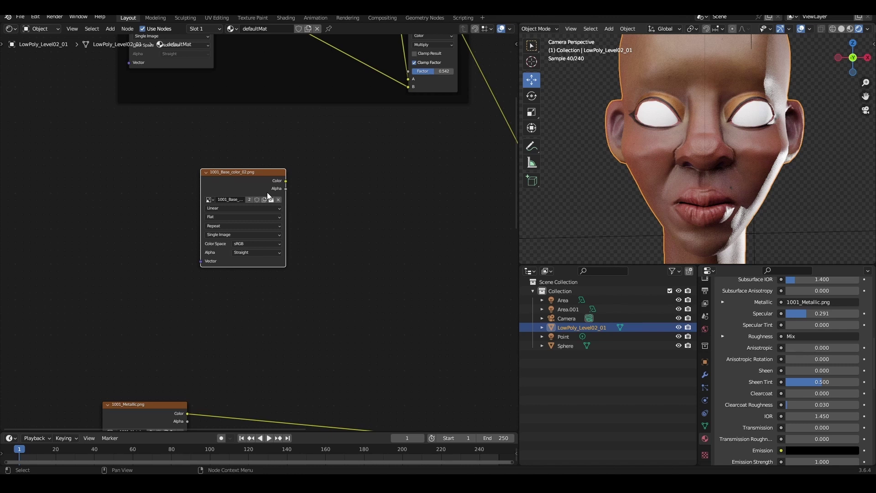
left_click(231, 180, "ctrl+shift")
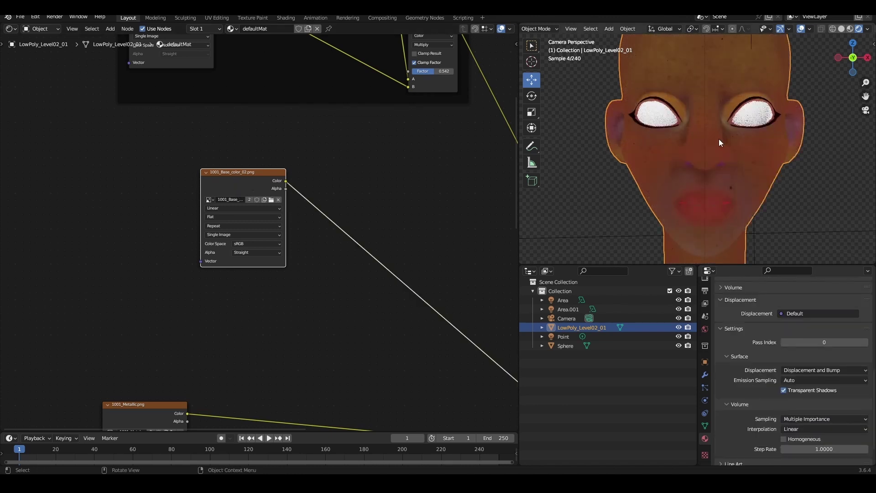
scroll(363, 260, "down", 1)
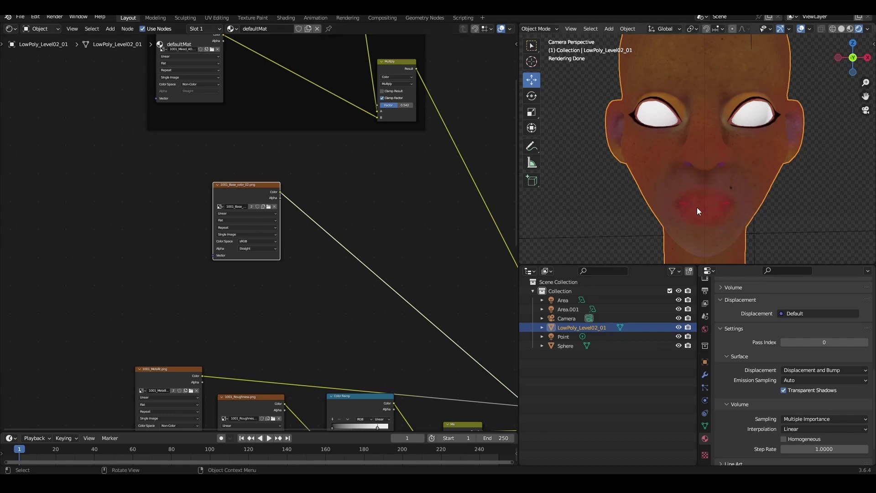
Step: Pan and zoom across the node tree to survey the skin material setup
mouse_move(287, 226)
middle_mouse_down()
mouse_move(226, 191)
mouse_move(305, 371)
middle_mouse_up()
scroll(240, 207, "down", 1)
scroll(330, 244, "up", 2)
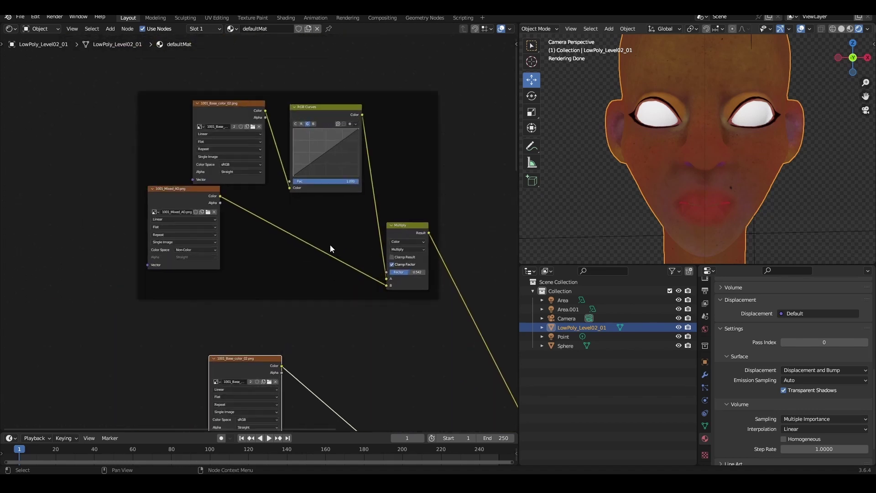
scroll(330, 245, "up", 1)
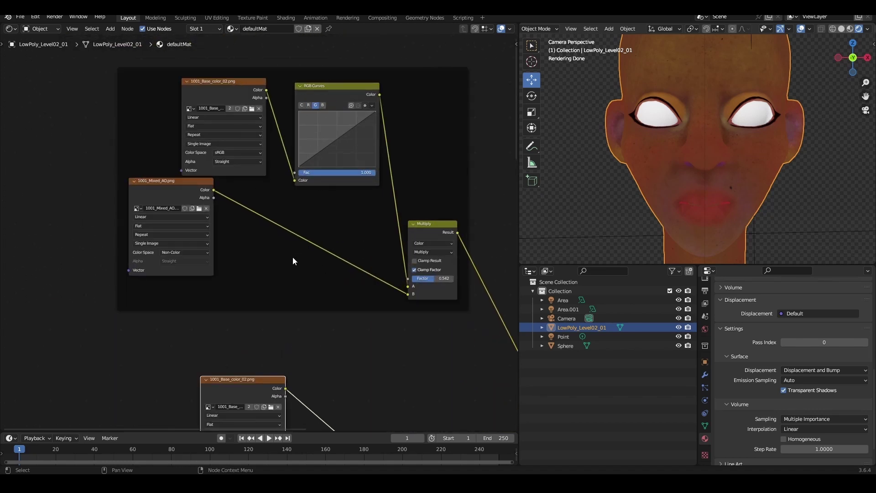
middle_click_drag(292, 256, 234, 138)
scroll(245, 193, "down", 2)
scroll(291, 257, "down", 1)
mouse_move(292, 257)
middle_mouse_down()
mouse_move(301, 196)
mouse_move(288, 230)
mouse_move(278, 181)
mouse_move(377, 256)
middle_mouse_up()
Step: Add an RGB Curves node after the copied base colour image and reshape its R, G, B curves
key("shift+a")
type("rg")
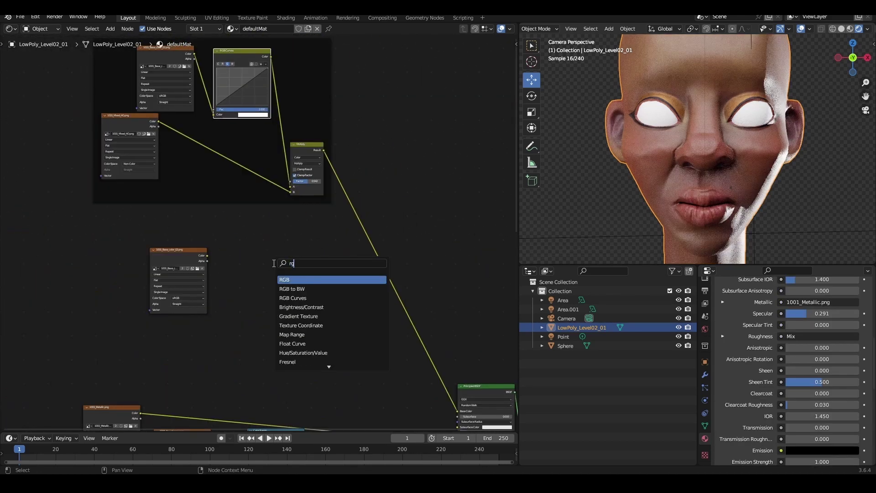
type("b")
left_click(306, 298)
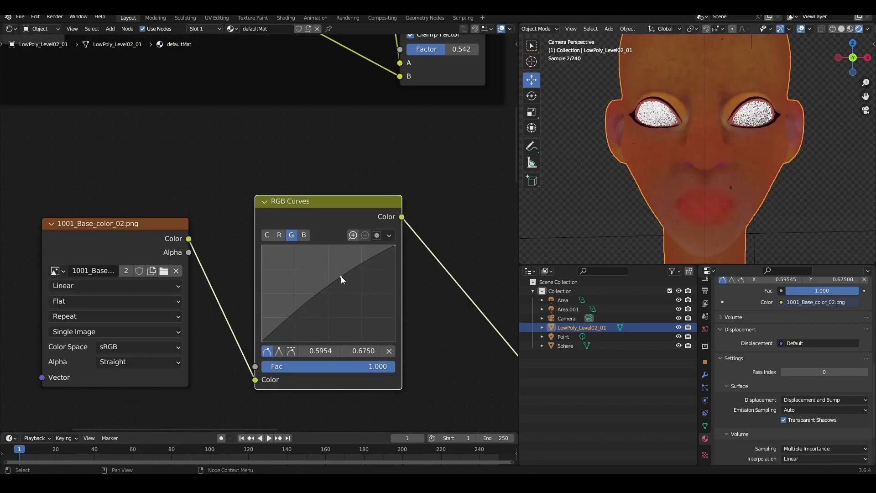
mouse_move(341, 276)
left_mouse_down()
mouse_move(327, 313)
mouse_move(362, 271)
mouse_move(338, 259)
mouse_move(354, 272)
mouse_move(322, 308)
mouse_move(313, 291)
mouse_move(382, 306)
left_mouse_up()
left_click(292, 235)
left_click(303, 235)
mouse_move(333, 324)
left_mouse_down()
mouse_move(331, 295)
mouse_move(313, 297)
left_mouse_up()
left_click(292, 234)
Step: Move the three colour nodes up-left and link Hue/Saturation Color to Subsurface Color
scroll(313, 297, "down", 3)
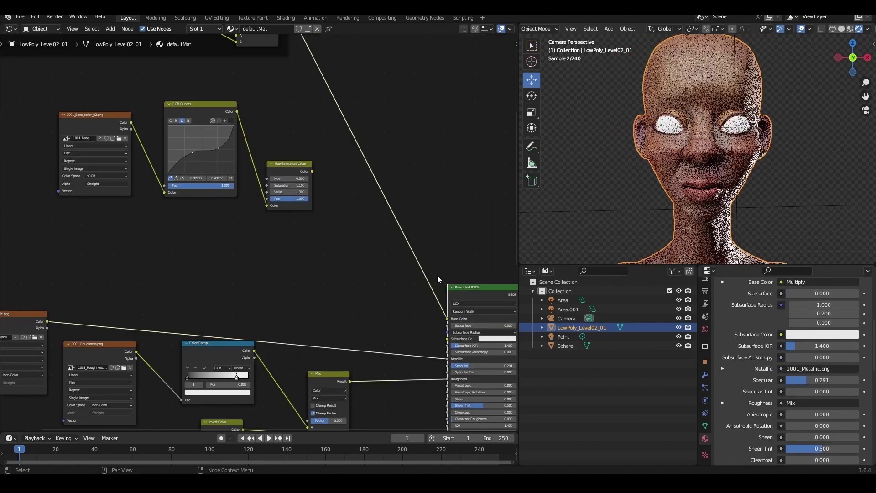
middle_click_drag(284, 232, 289, 251)
left_click_drag(400, 287, 138, 183)
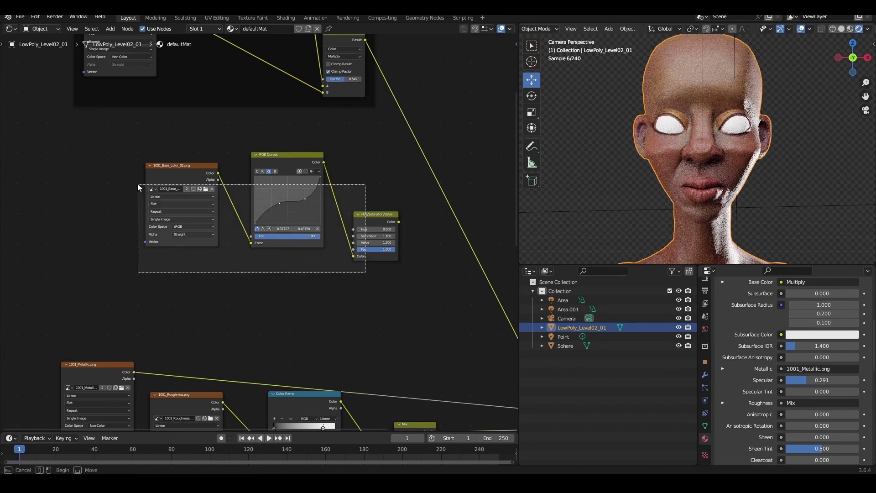
left_click_drag(286, 158, 174, 144)
left_click(175, 144)
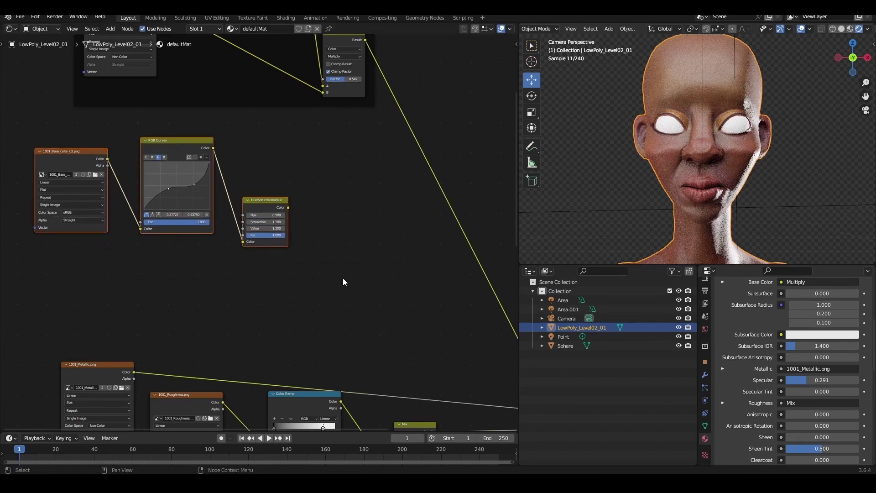
middle_click_drag(381, 273, 283, 220)
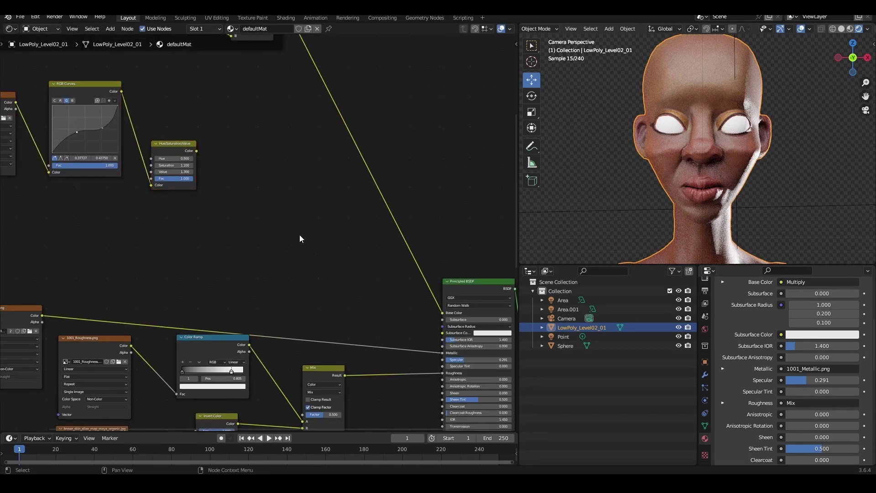
scroll(397, 278, "up", 2)
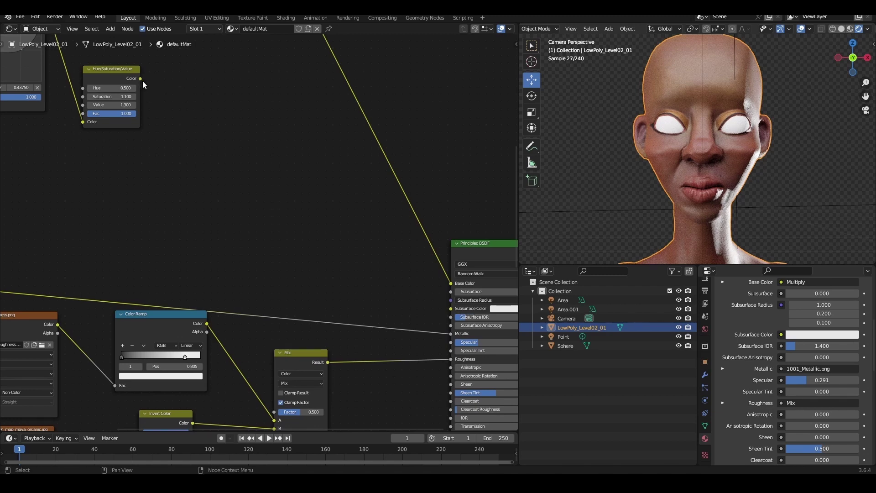
left_click_drag(141, 79, 453, 308)
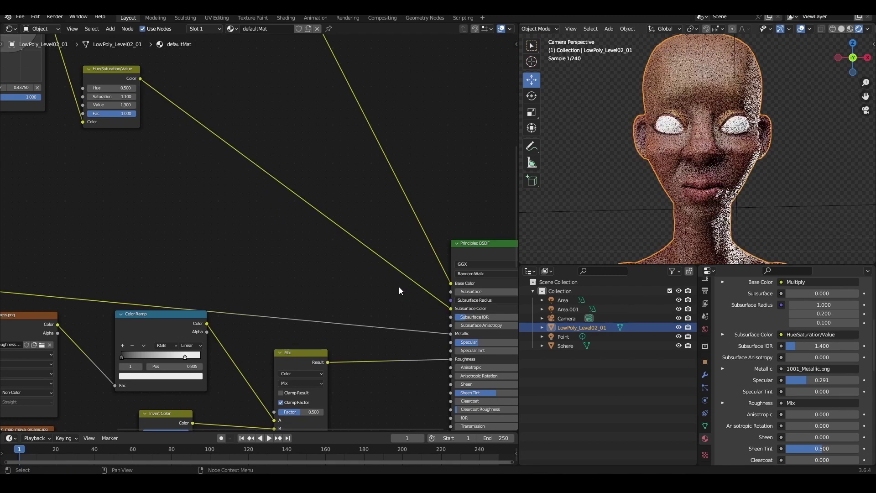
scroll(398, 286, "down", 2)
Step: Add an RGB colour node and set it to a deep crimson
key("shift+a")
type("rg")
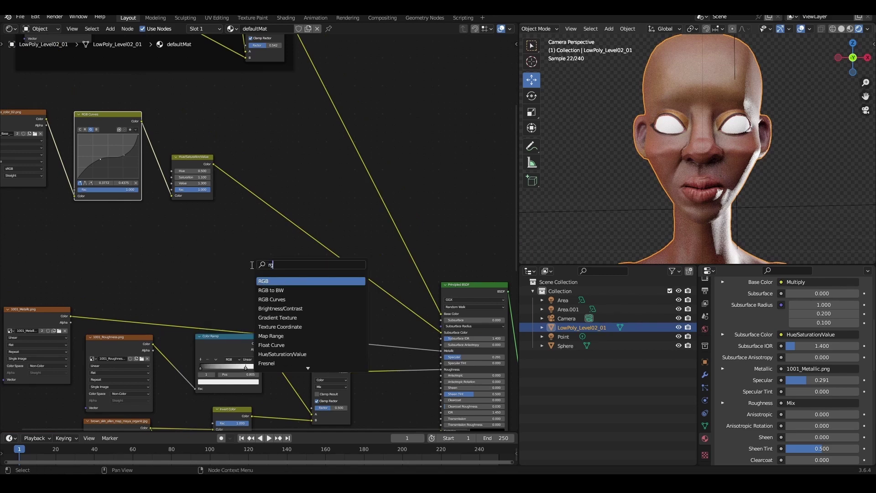
type("b")
left_click(260, 281)
scroll(265, 274, "up", 2)
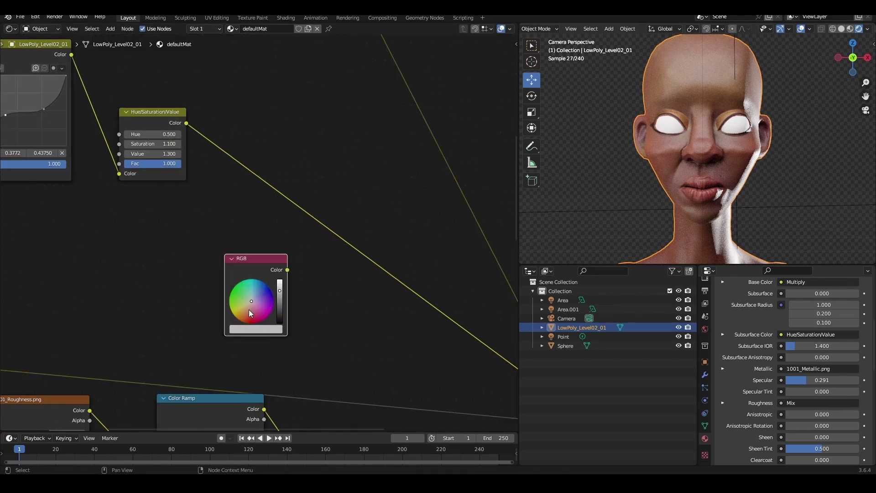
mouse_move(248, 310)
left_mouse_down()
mouse_move(259, 321)
mouse_move(279, 306)
left_mouse_up()
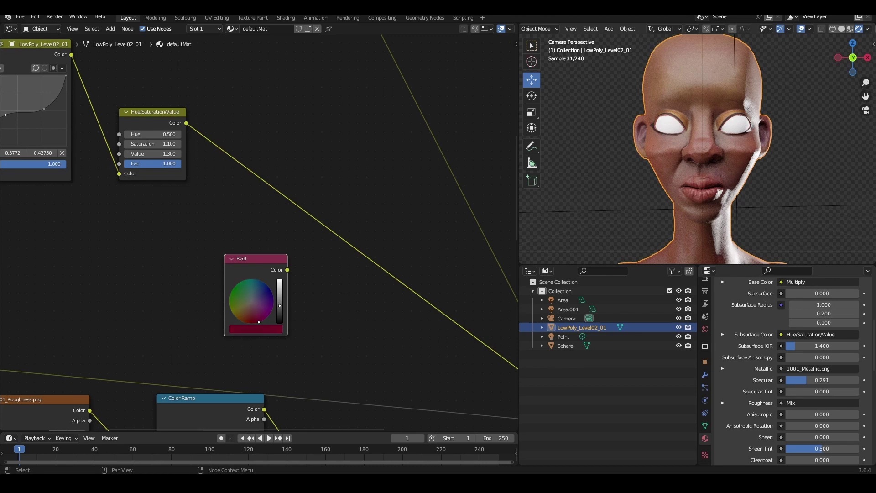
Step: Connect the crimson RGB node's Color output to the Principled BSDF's Subsurface Radius
left_click_drag(254, 262, 372, 322)
middle_click_drag(502, 379, 303, 249)
scroll(304, 249, "up", 2)
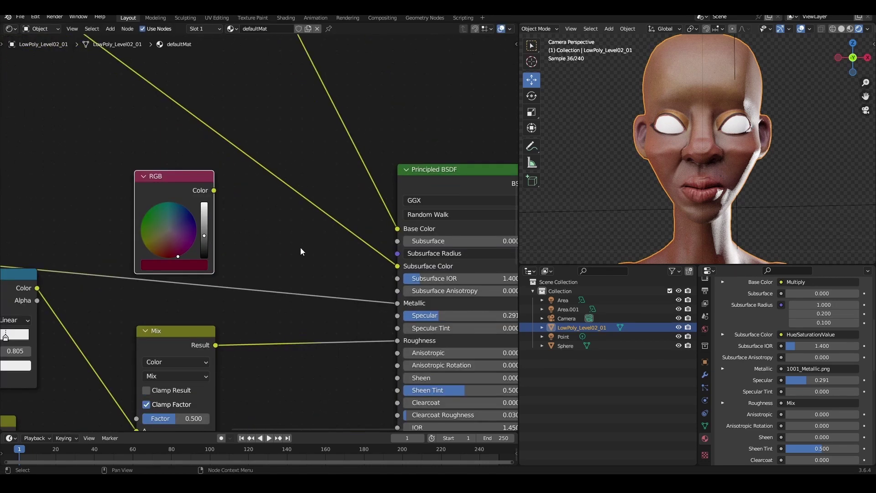
left_click_drag(215, 191, 405, 255)
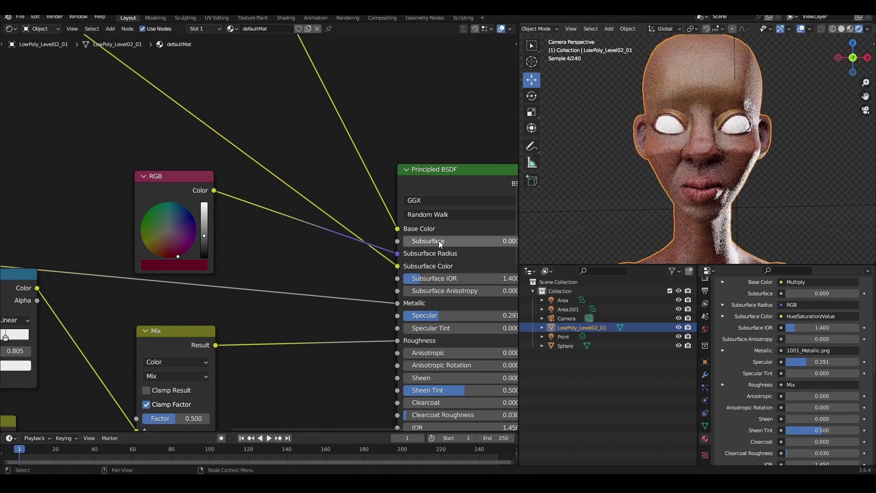
scroll(476, 245, "down", 1)
scroll(438, 250, "up", 2)
scroll(356, 237, "up", 1)
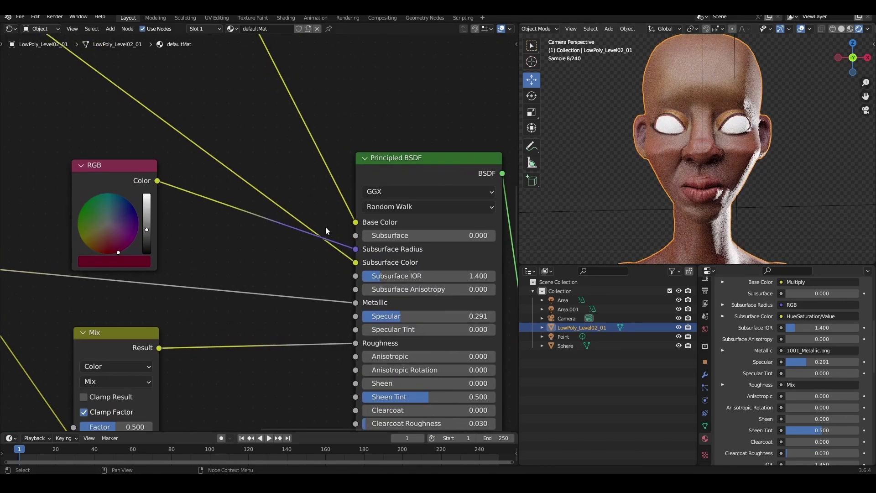
scroll(287, 222, "down", 2)
scroll(393, 241, "up", 2)
scroll(305, 254, "up", 1)
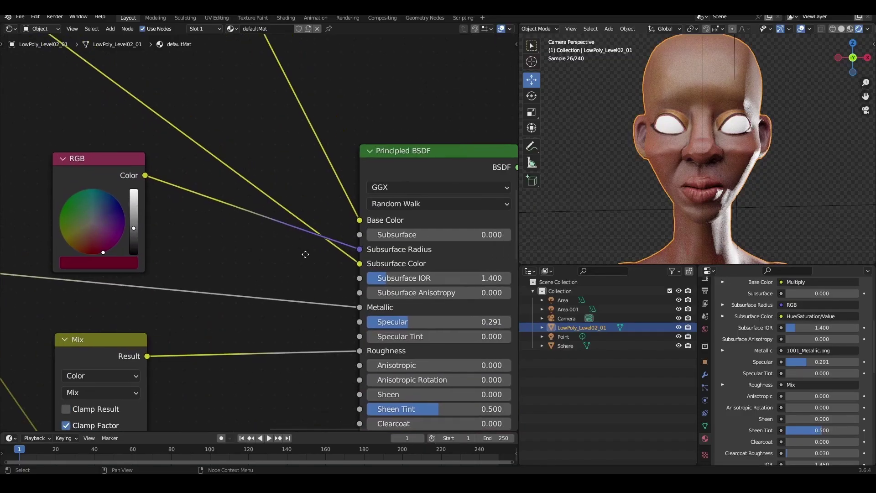
Step: Pan across the RGB, Mix, Color Ramp and base colour nodes to review the tree
middle_click_drag(305, 254, 196, 242)
scroll(253, 220, "up", 2)
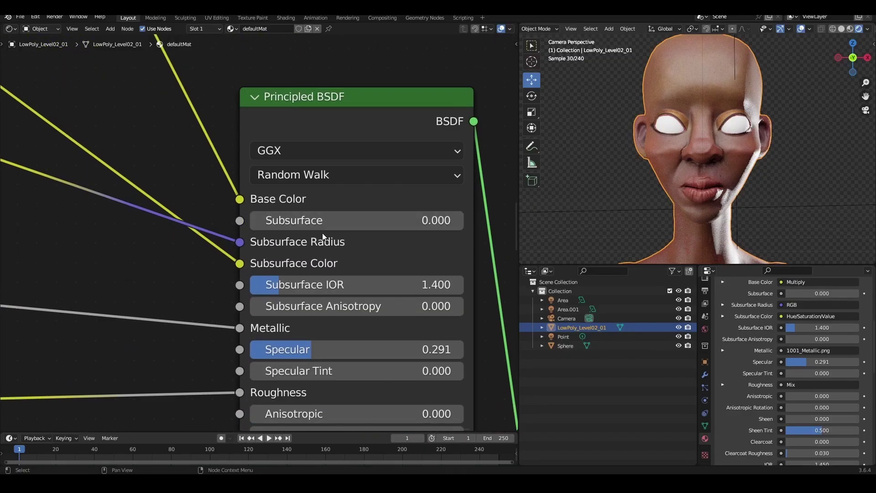
scroll(306, 233, "down", 2)
scroll(243, 225, "down", 1)
middle_click_drag(27, 212, 229, 210)
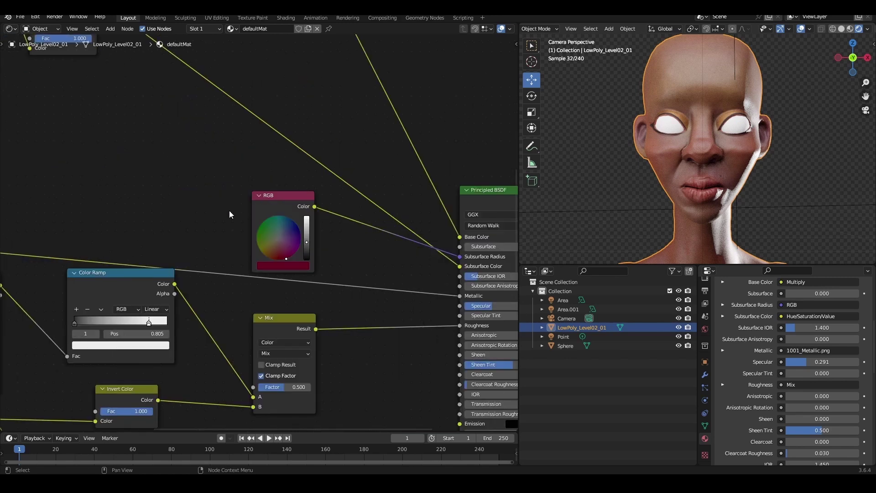
scroll(230, 210, "down", 2)
middle_click_drag(159, 171, 273, 201)
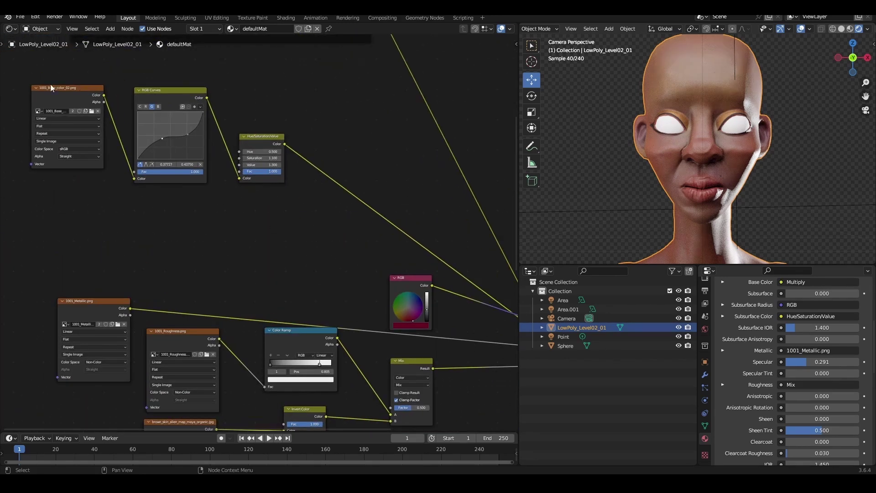
Step: Swap the base colour image node's file to SSS_woman.png with Non-Color colour space
left_click(51, 84)
key("KP_Decimal")
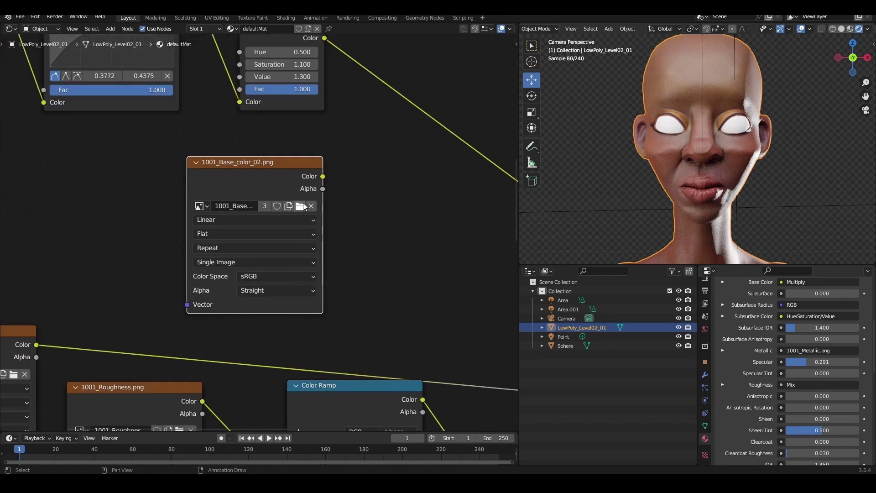
left_click(300, 206)
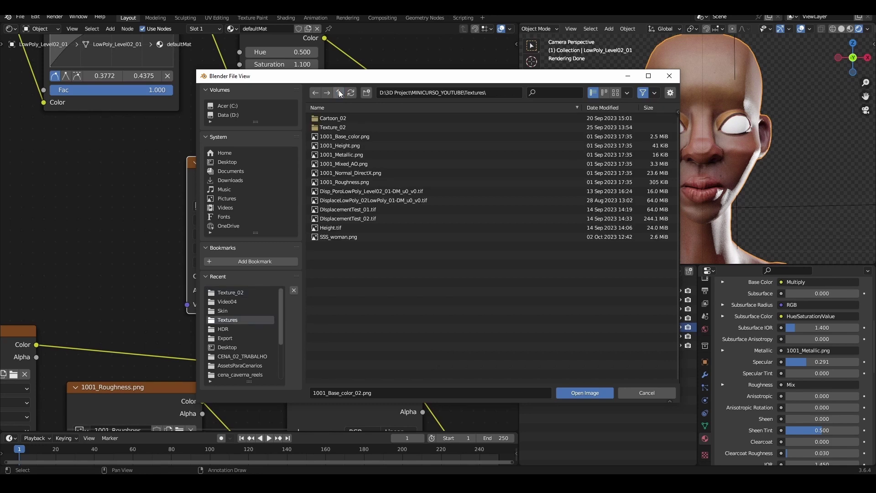
double_click(328, 235)
left_click(275, 262)
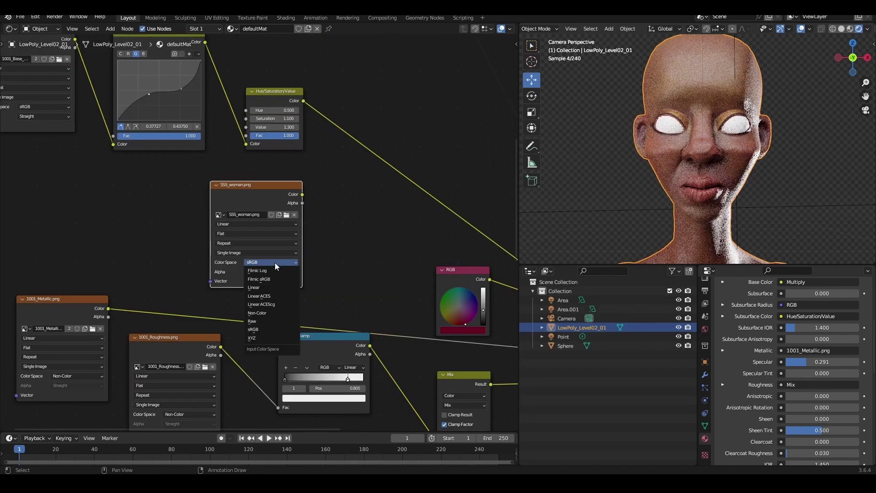
left_click(260, 313)
Step: Link the SSS_woman map to Subsurface, preview it on the head, then restore the BSDF output
scroll(330, 237, "down", 2)
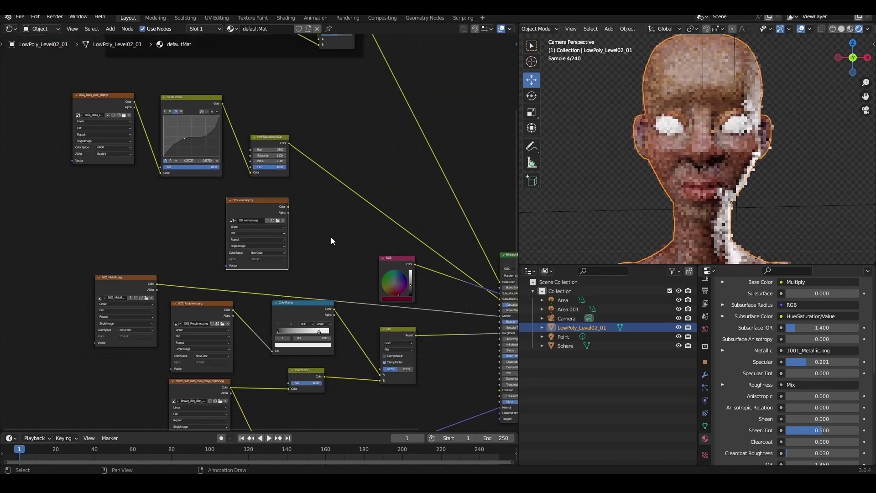
middle_click_drag(331, 237, 262, 275)
left_click_drag(194, 245, 290, 132)
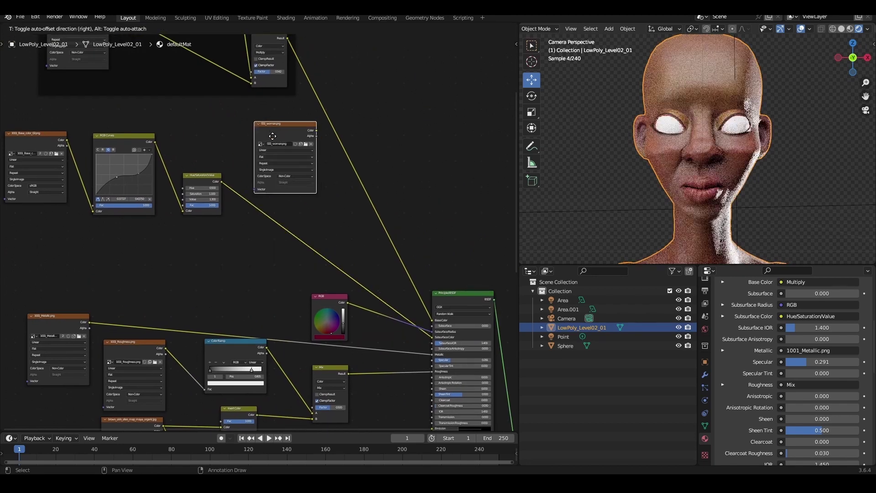
scroll(291, 179, "up", 1)
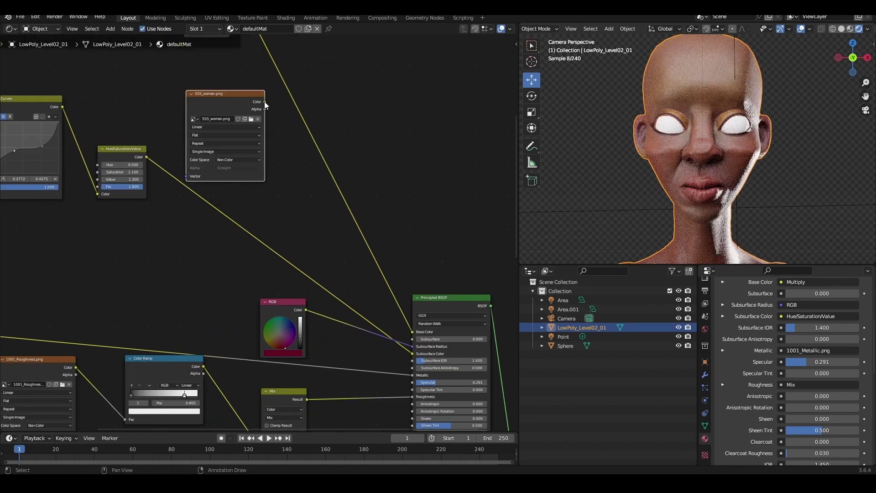
left_click_drag(265, 102, 412, 339)
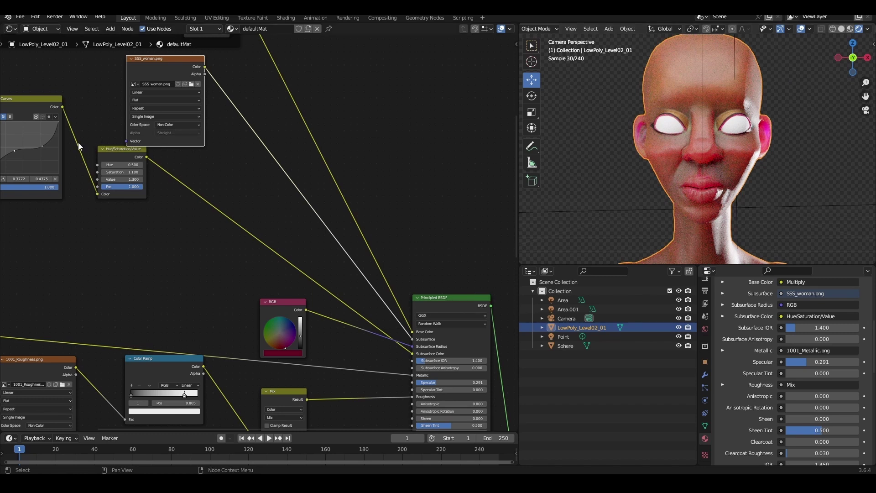
middle_click_drag(108, 119, 131, 117)
left_click(196, 64, "ctrl+shift")
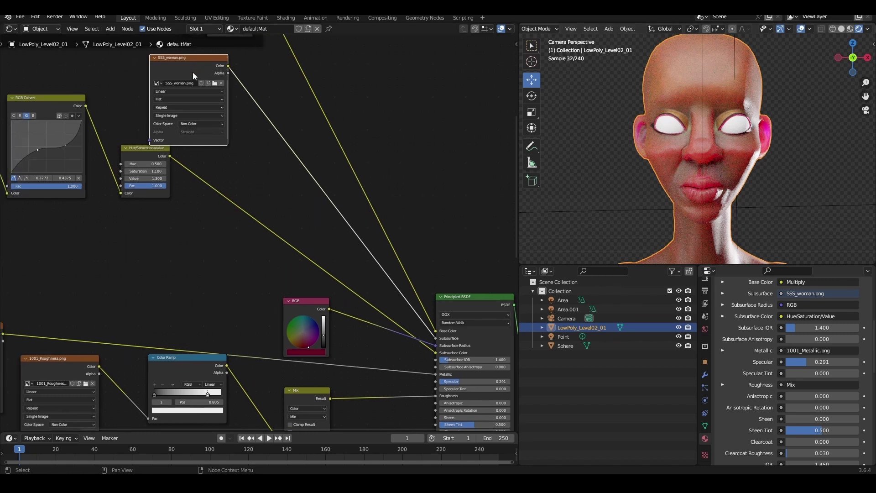
left_click(474, 300, "ctrl+shift")
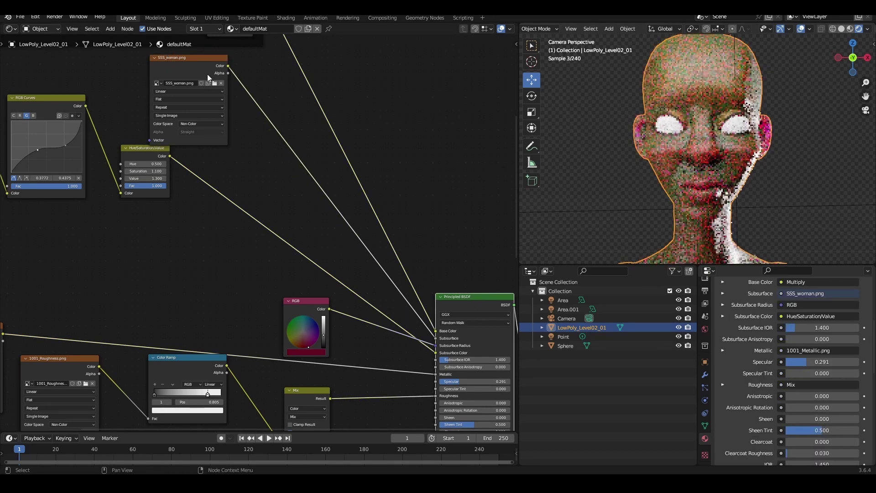
Step: Insert a Color Ramp node on the SSS map's Subsurface link
key("shift+a")
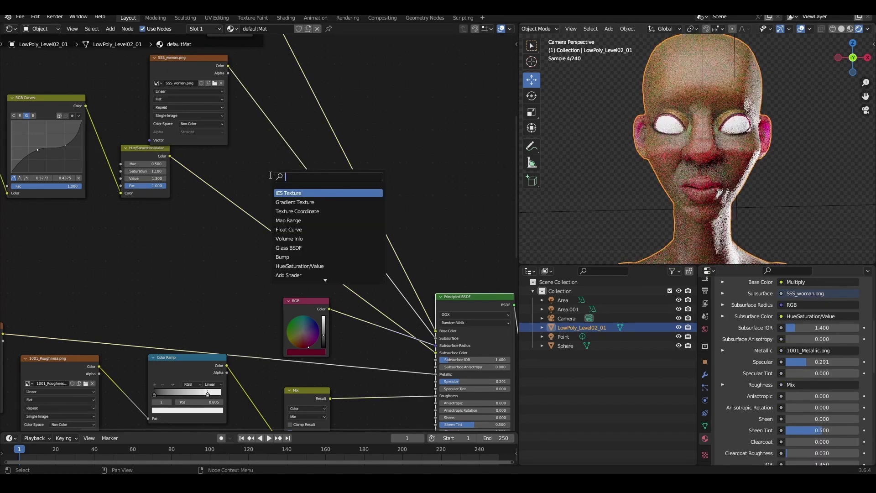
type("ramp")
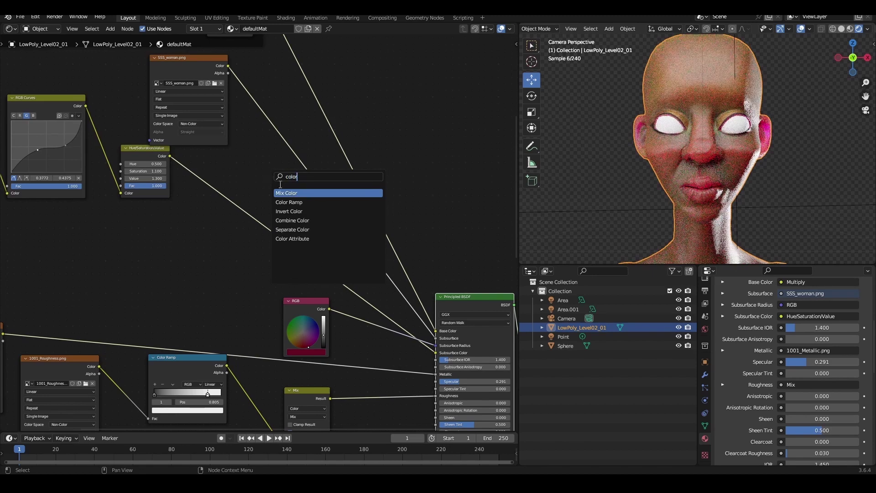
key("Return")
left_click(270, 210)
scroll(270, 210, "up", 3)
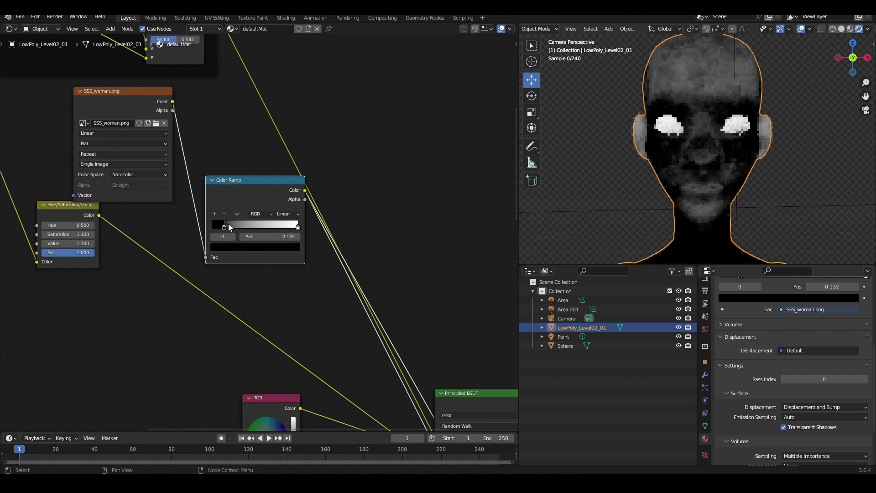
Step: Move the ramp's black stop to about 0.132 and set the white stop to grey, restoring the full shader
left_click_drag(213, 228, 221, 224)
left_click(276, 248)
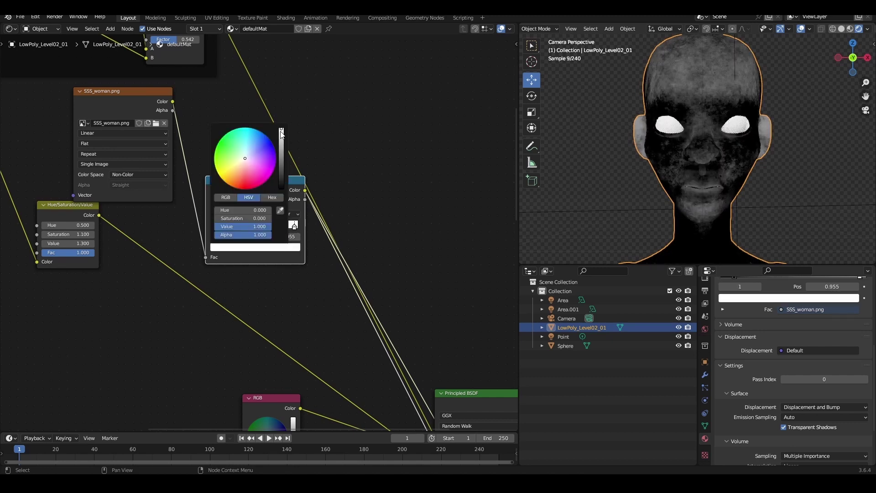
left_click_drag(281, 134, 281, 264)
left_click_drag(284, 129, 282, 141)
scroll(376, 256, "down", 2)
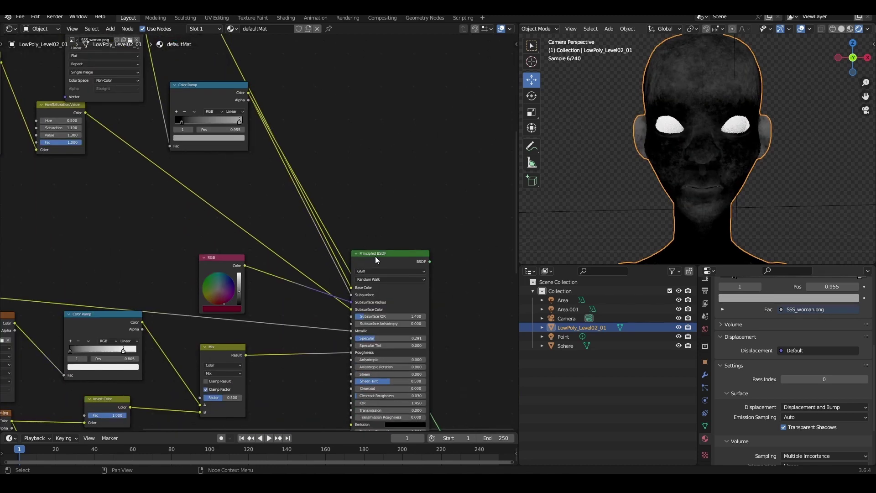
left_click(380, 251, "ctrl+shift")
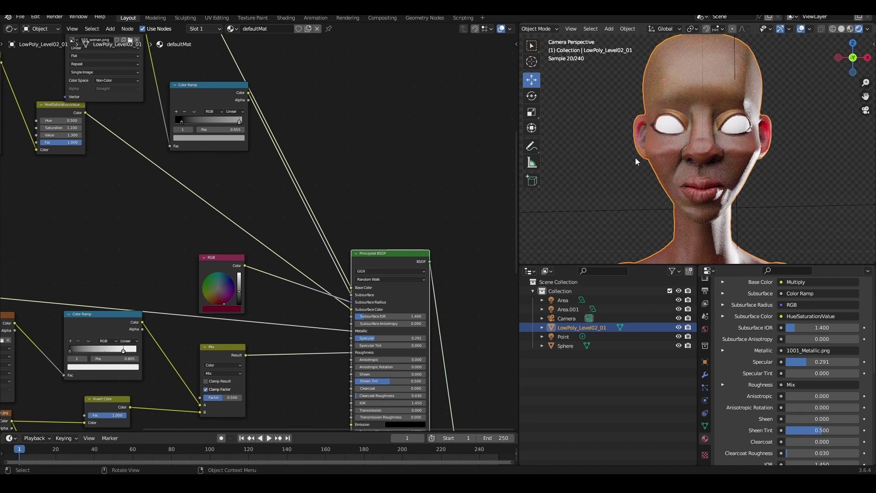
Step: Orbit around the shaded head, then return to the camera view and zoom in
mouse_move(692, 188)
middle_mouse_down()
mouse_move(664, 205)
mouse_move(686, 179)
mouse_move(741, 154)
middle_mouse_up()
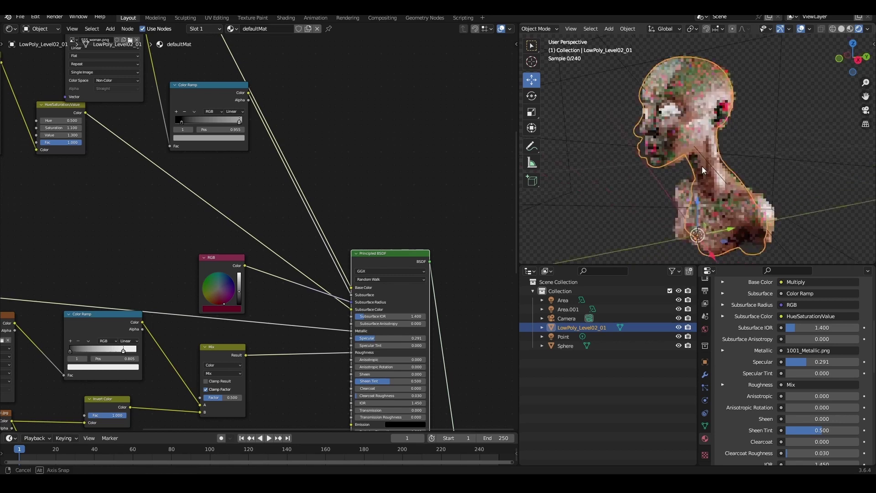
scroll(724, 133, "up", 3)
mouse_move(792, 164)
middle_mouse_down()
mouse_move(697, 162)
mouse_move(705, 130)
middle_mouse_up()
key("KP_0")
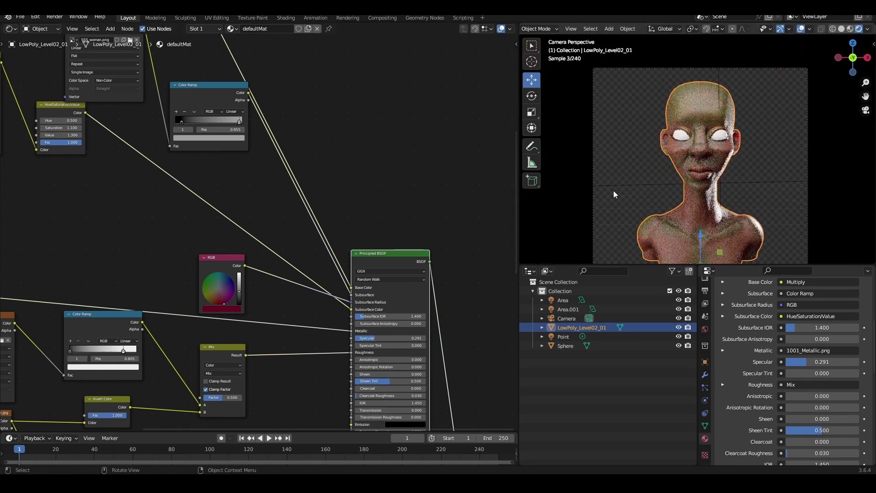
scroll(715, 191, "down", 3)
scroll(715, 191, "up", 2)
scroll(710, 185, "up", 2)
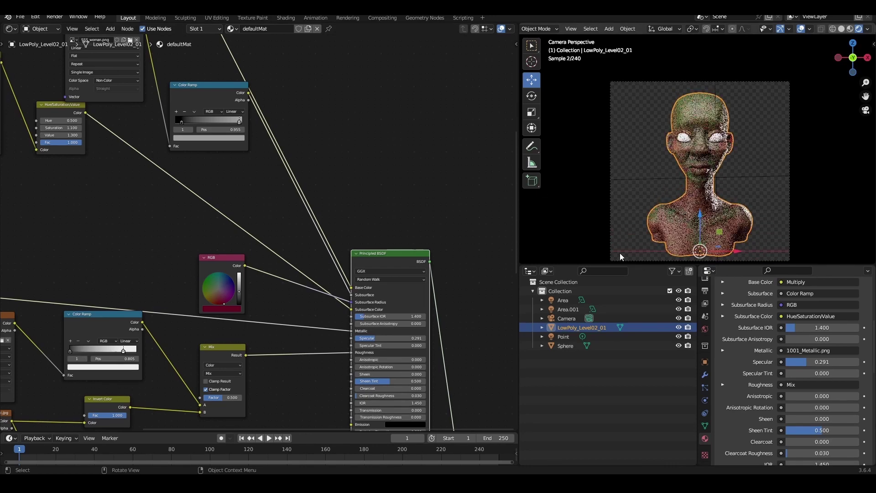
scroll(703, 177, "up", 3)
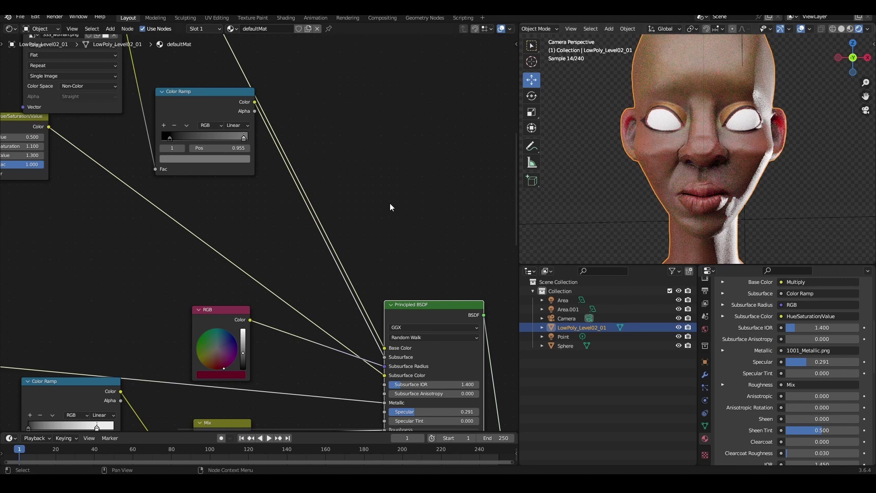
Step: Move the Color Ramp node closer to the Principled BSDF and detach its Subsurface link
middle_click_drag(330, 233, 221, 97)
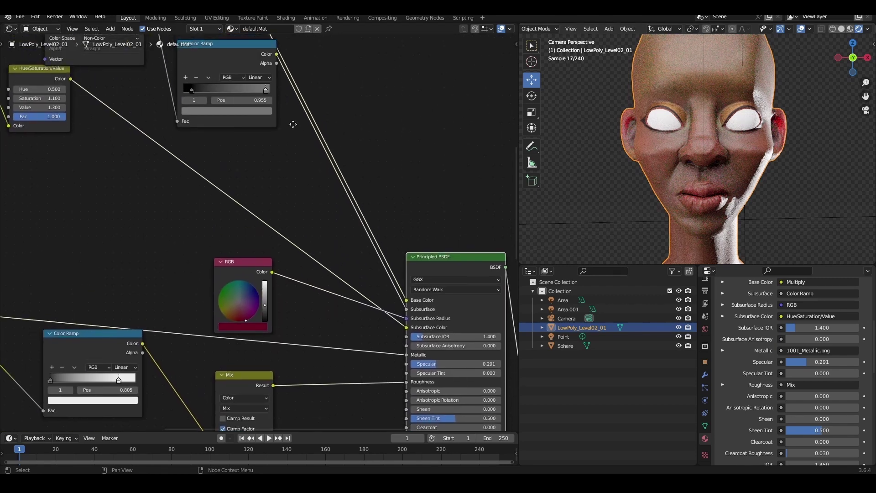
left_click_drag(222, 101, 209, 125)
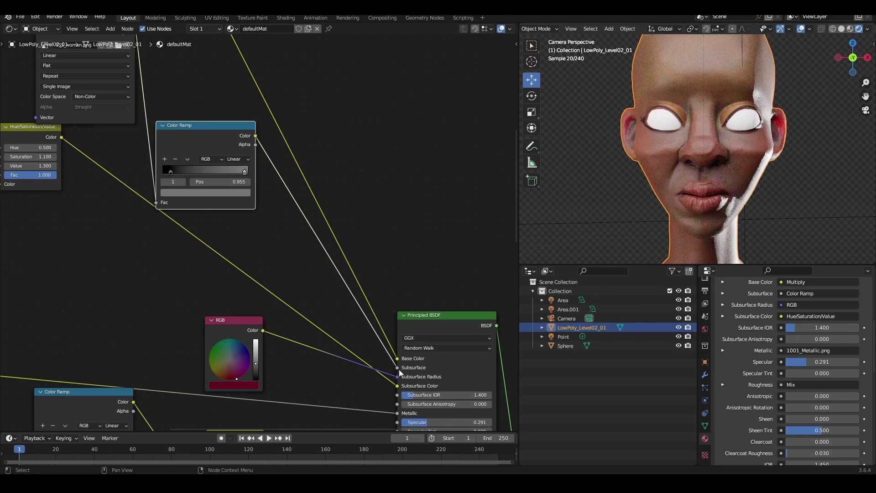
left_click_drag(399, 369, 376, 358)
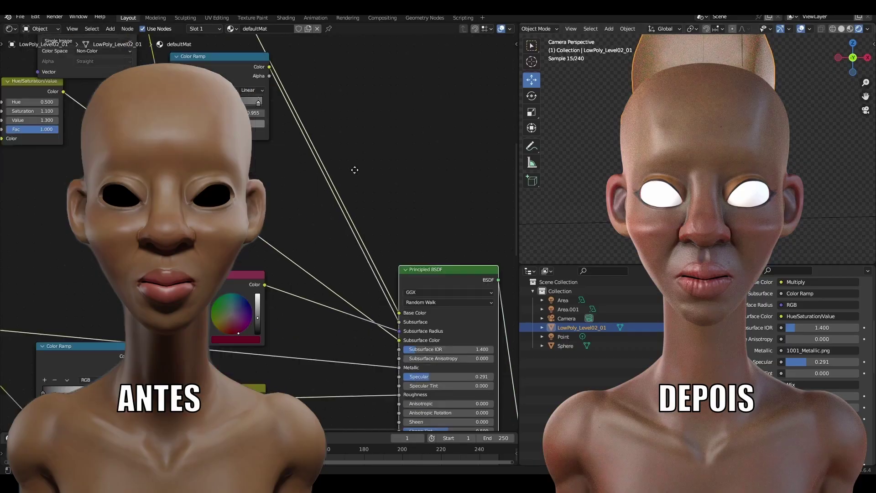
Step: Compare the skin without and with the ramped SSS map on Subsurface, then zoom out over the tree
middle_click_drag(353, 269, 366, 280)
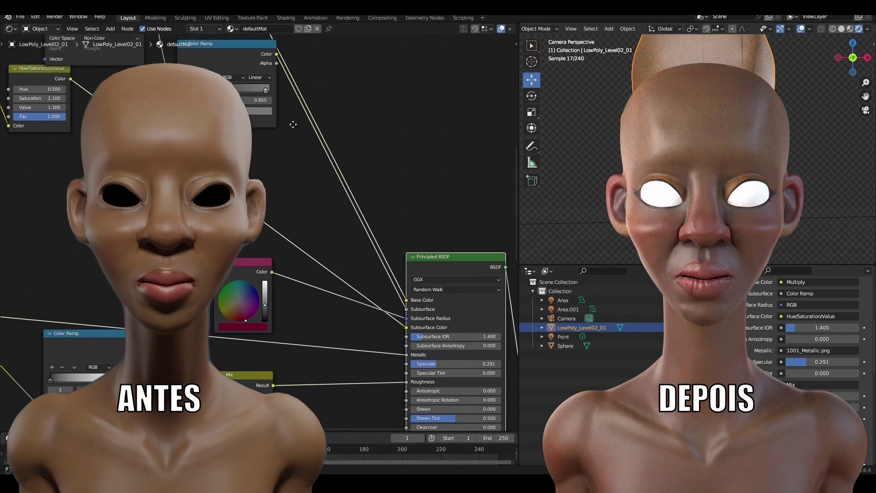
left_click_drag(399, 369, 376, 357)
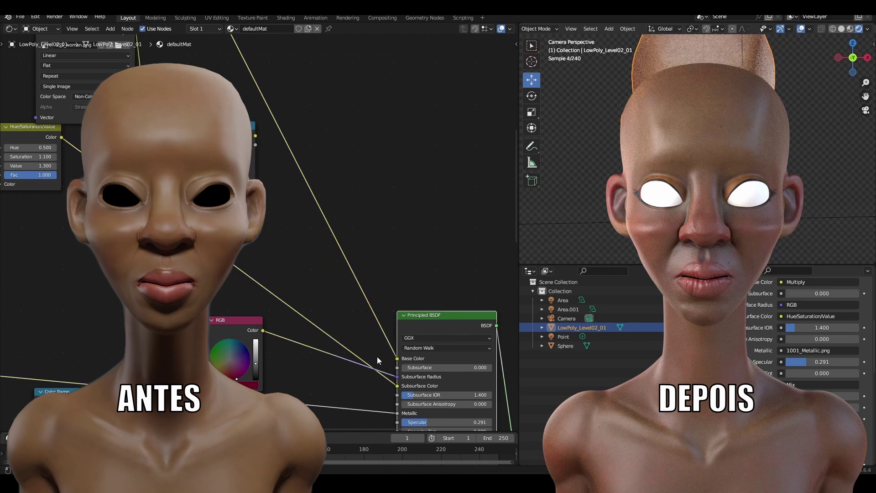
left_click_drag(255, 145, 397, 368)
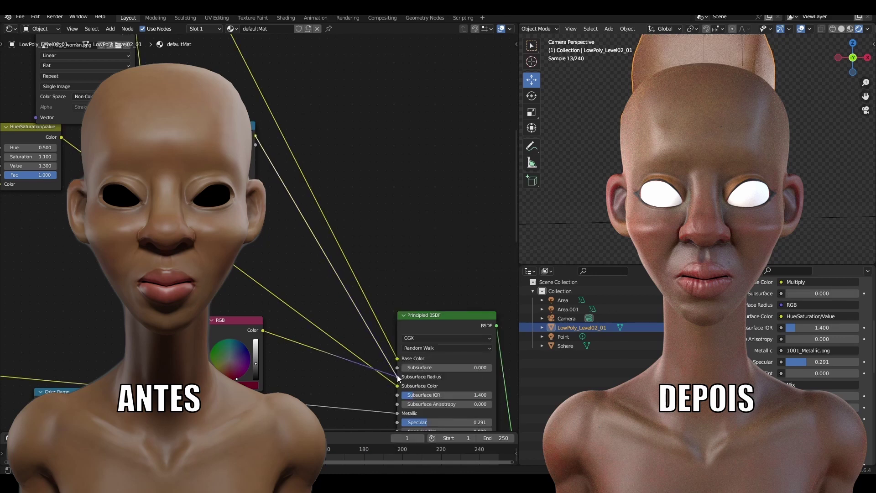
scroll(275, 228, "down", 3)
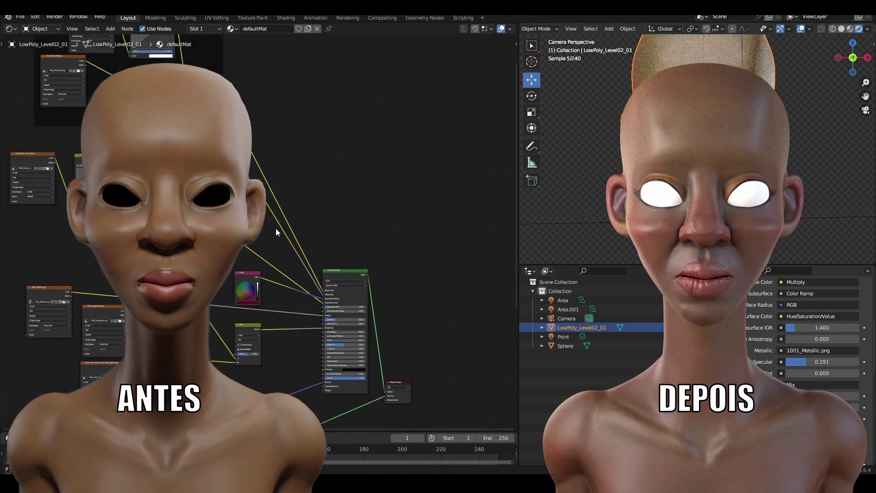
scroll(311, 205, "down", 4)
scroll(339, 189, "down", 1)
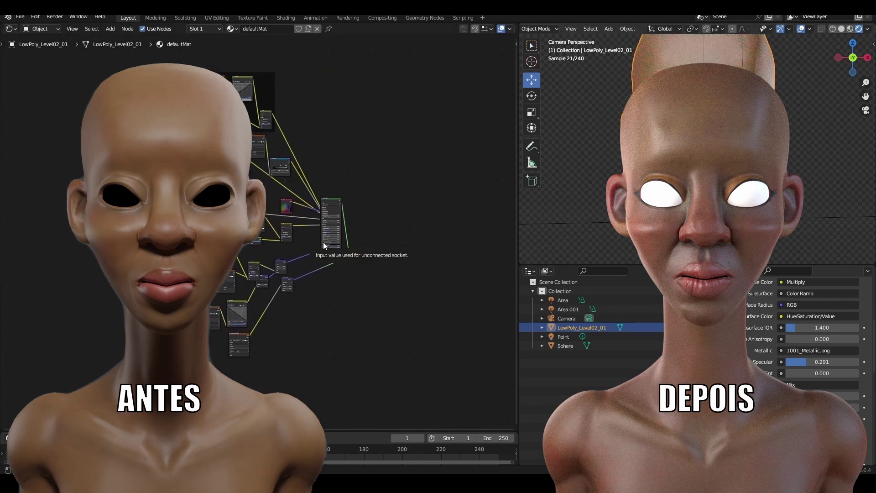
scroll(365, 190, "up", 1)
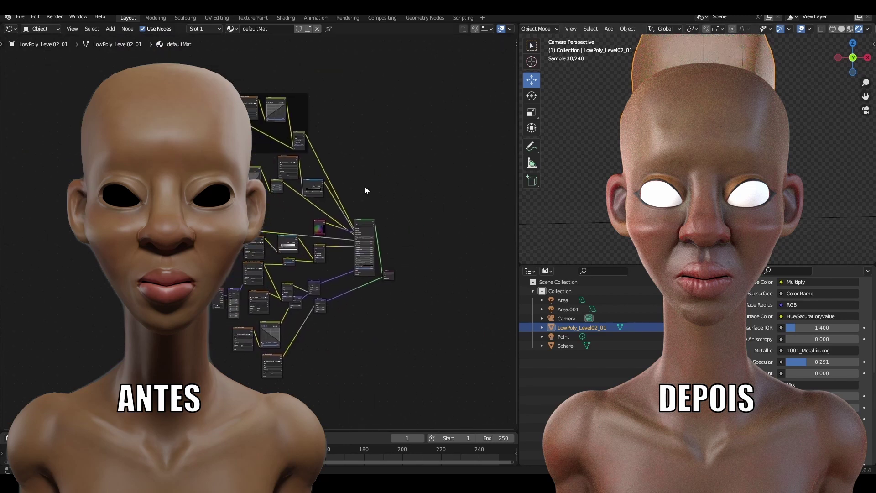